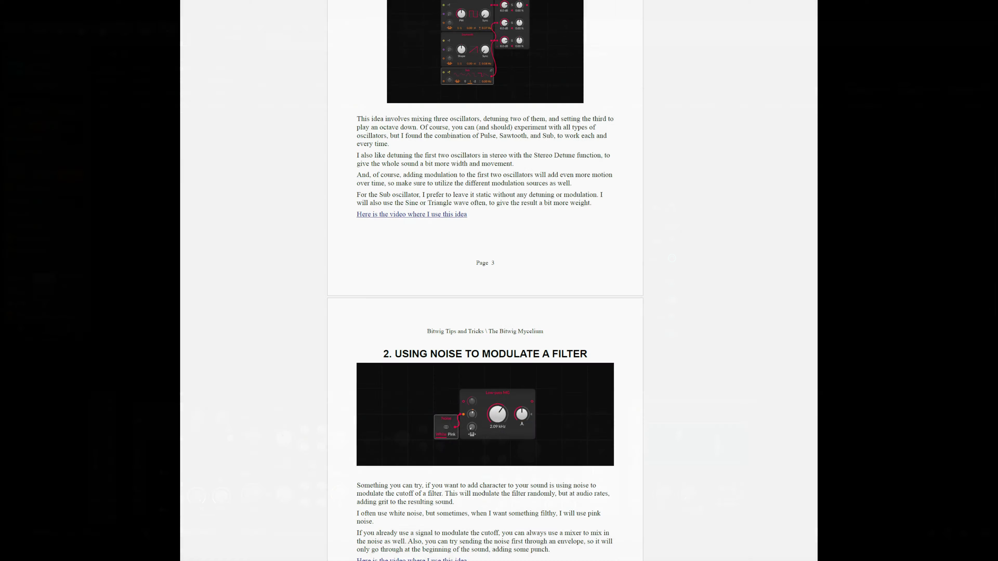
Step: Look through the Bitwig tips document from the noise filter modulation page to the filter drive velocity page
scroll(485, 275, "down", 3)
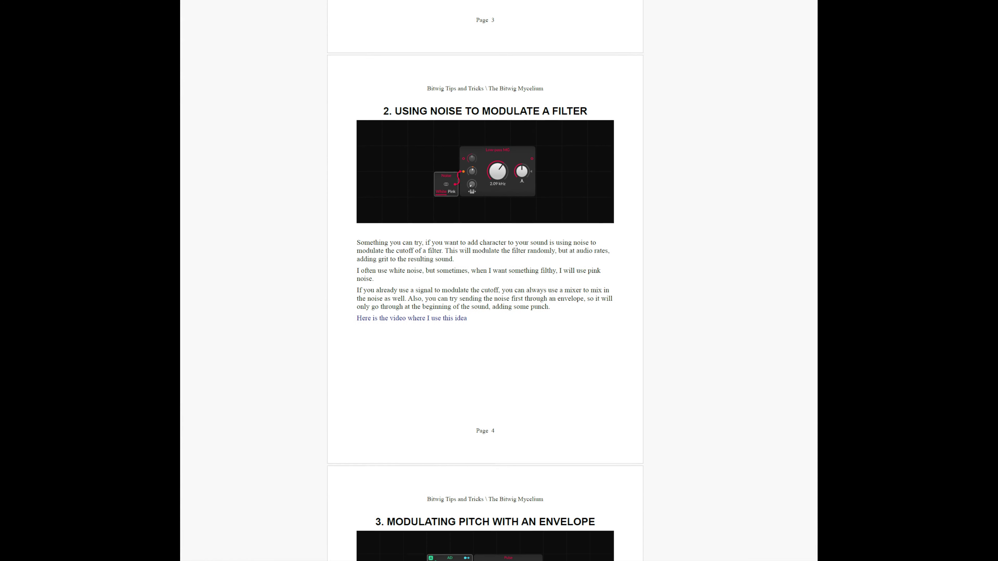
scroll(485, 275, "down", 8)
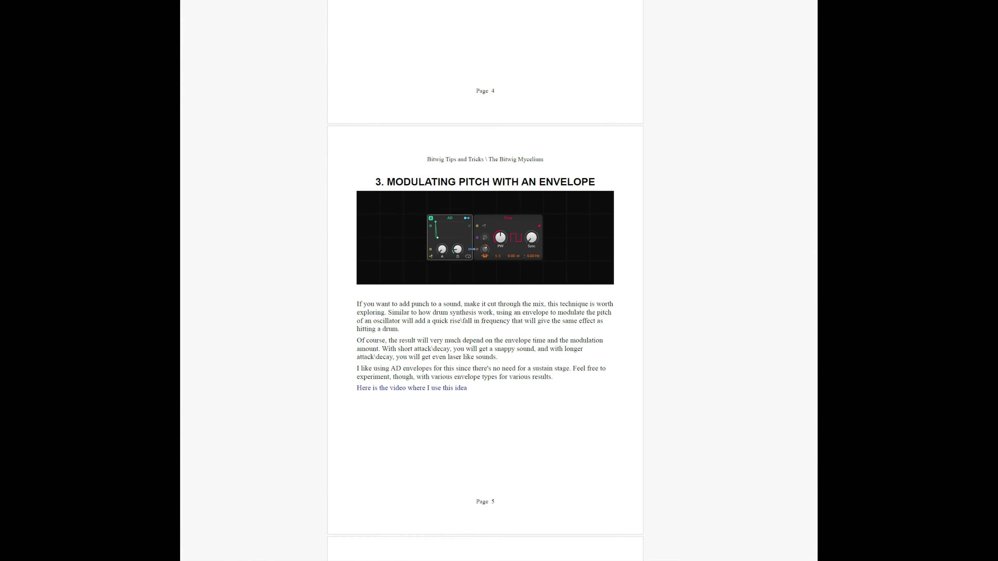
scroll(485, 275, "down", 8)
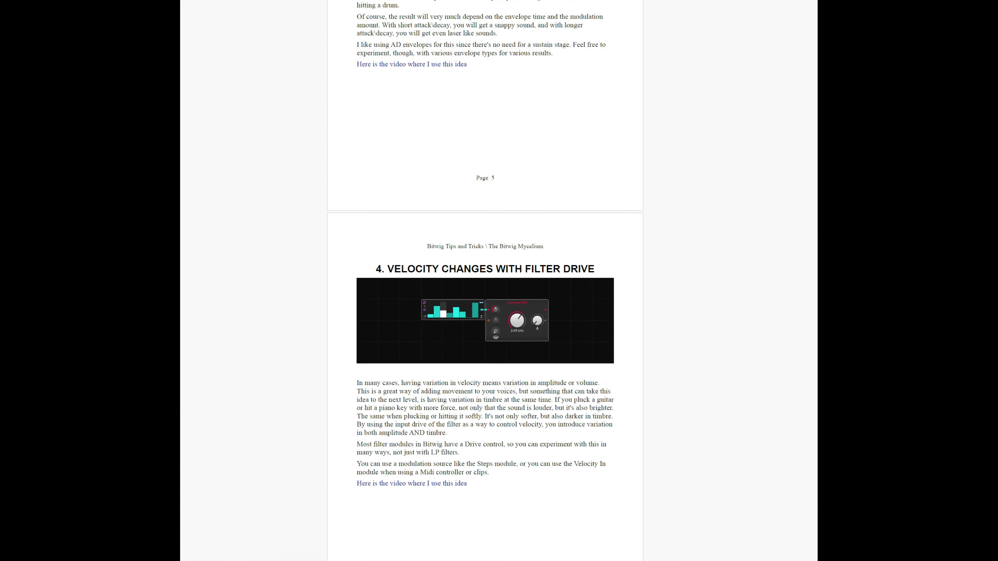
scroll(485, 275, "down", 8)
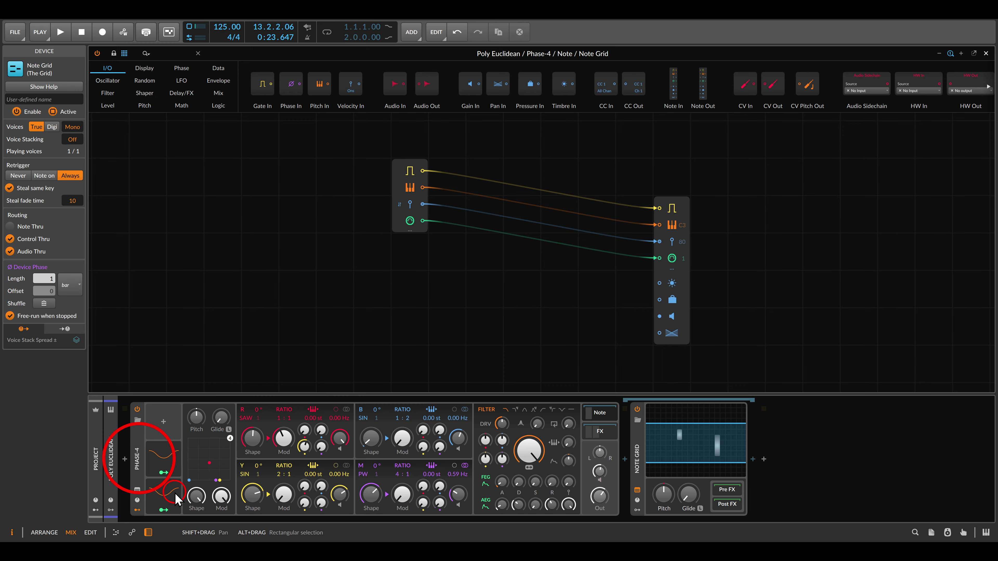
Step: Delete the note input module from the Note Grid and select the Note Grid device
left_click_drag(350, 157, 457, 273)
key("Delete")
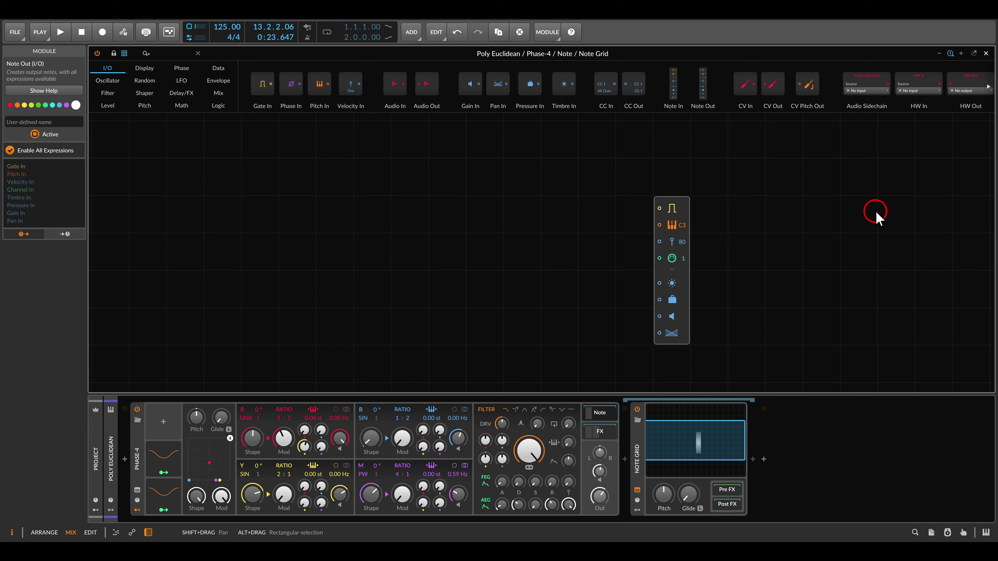
left_click(636, 443)
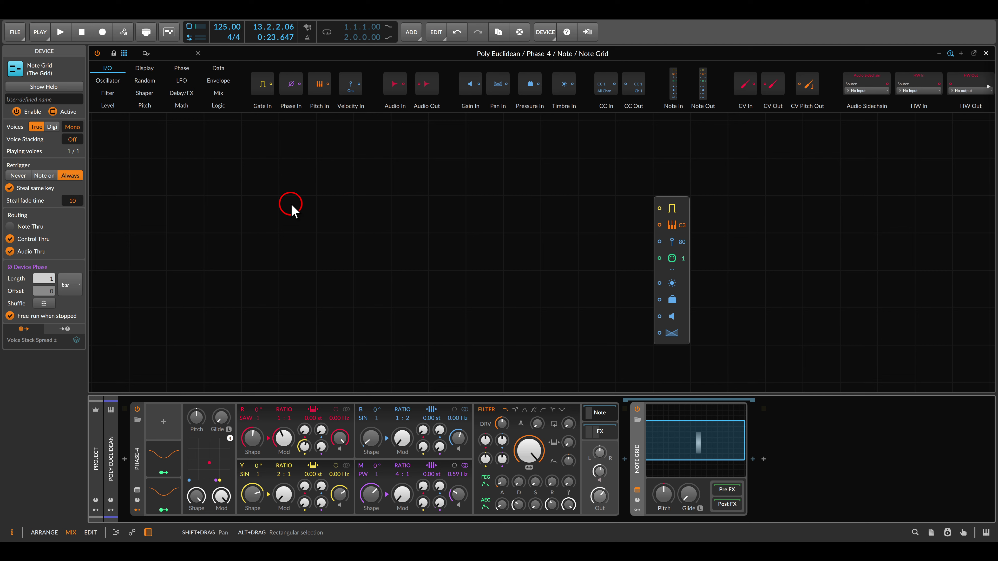
Step: Add a Triggers module to the empty grid area and duplicate it directly below
left_click(218, 67)
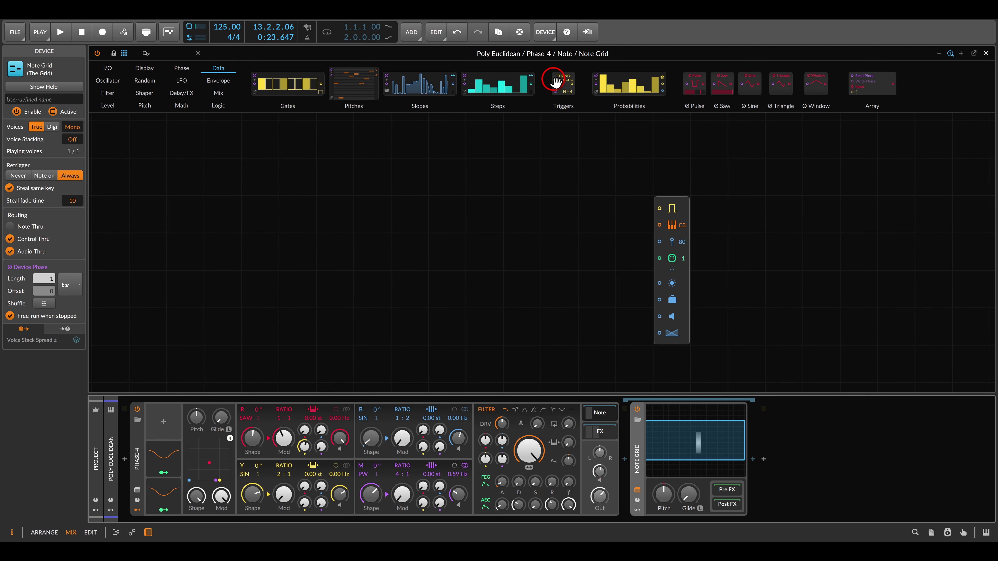
left_click_drag(555, 81, 363, 214)
key("ctrl+d")
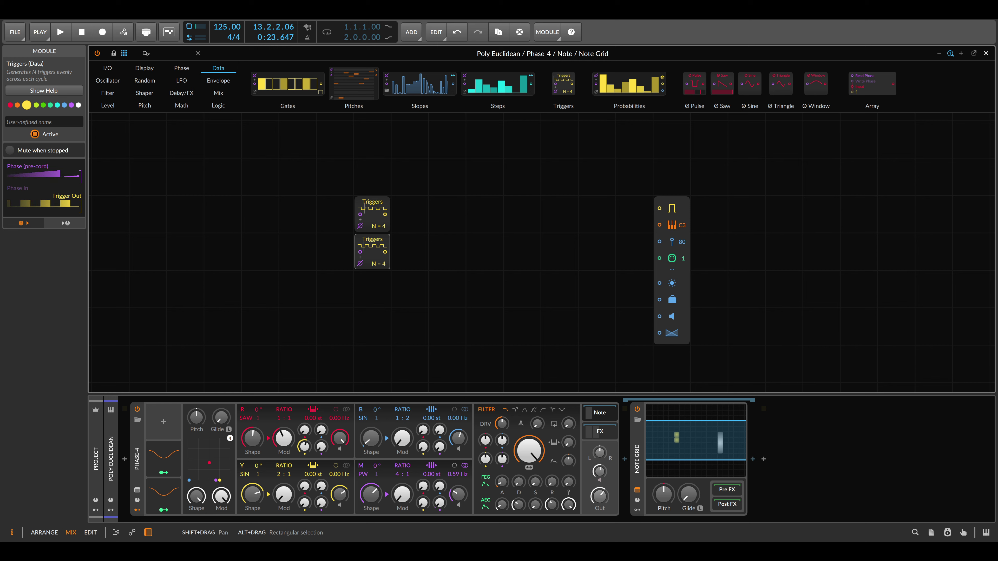
Step: Enable Mute when stopped for both Triggers modules
left_click(379, 199)
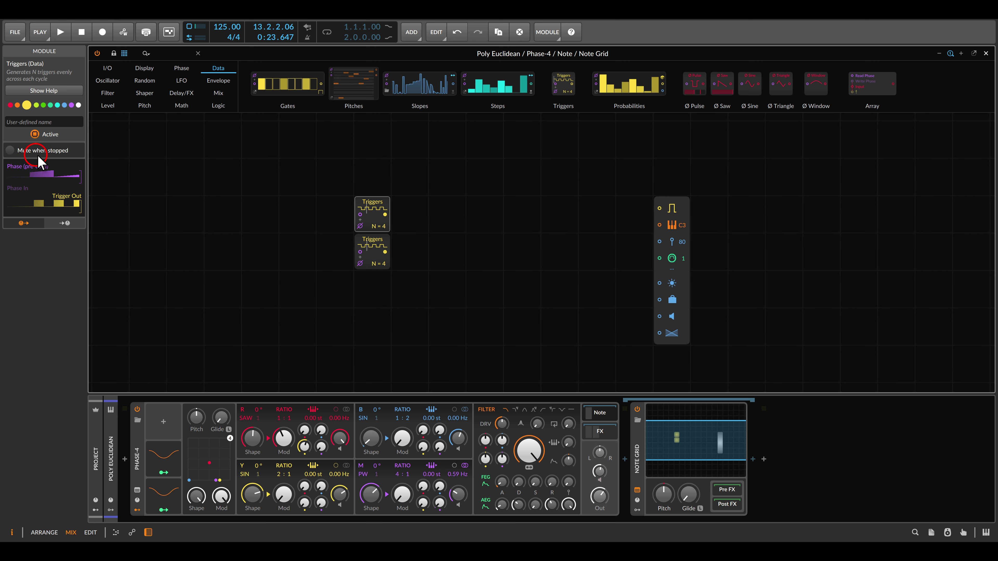
left_click(371, 246)
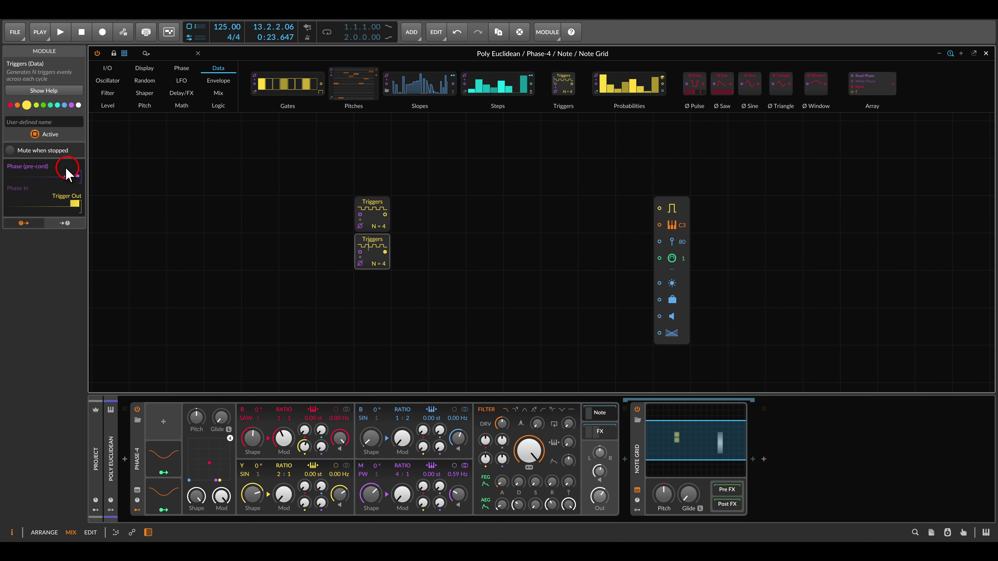
left_click(10, 150)
Step: Add a Clock Quantize module beside the upper Triggers and connect the lower Triggers output to its clock input
left_click(218, 106)
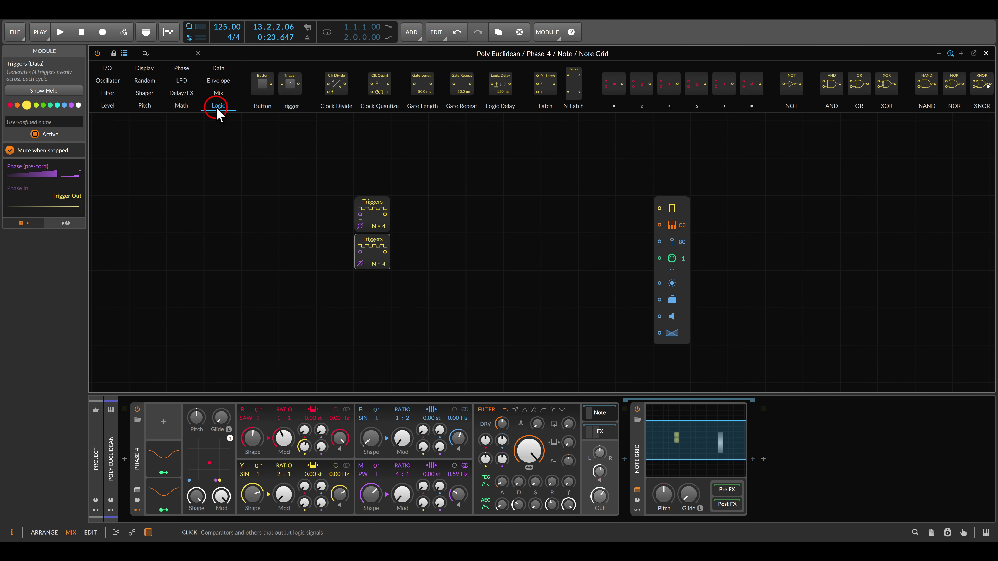
left_click_drag(376, 84, 422, 220)
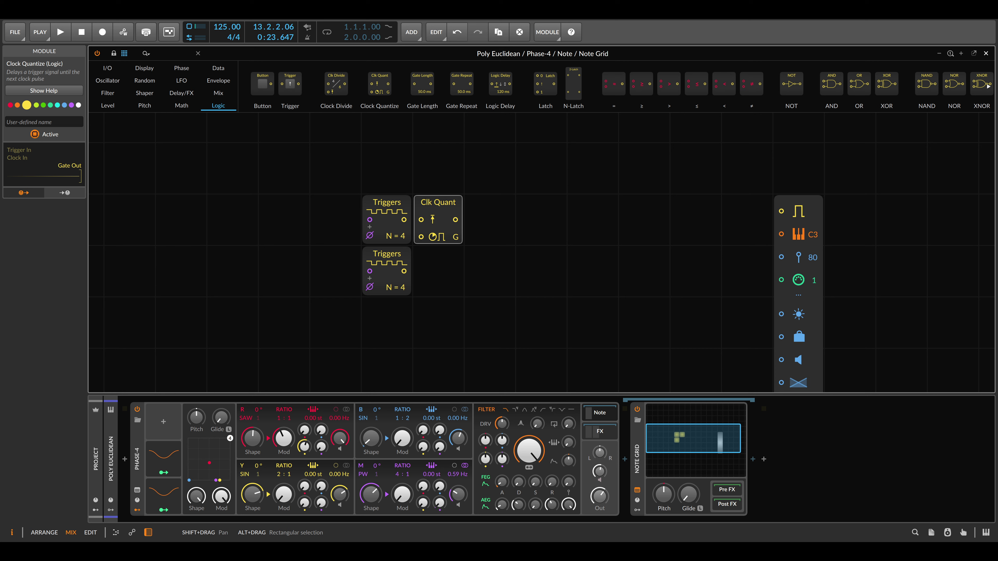
left_click(405, 265)
left_click_drag(414, 260, 421, 237)
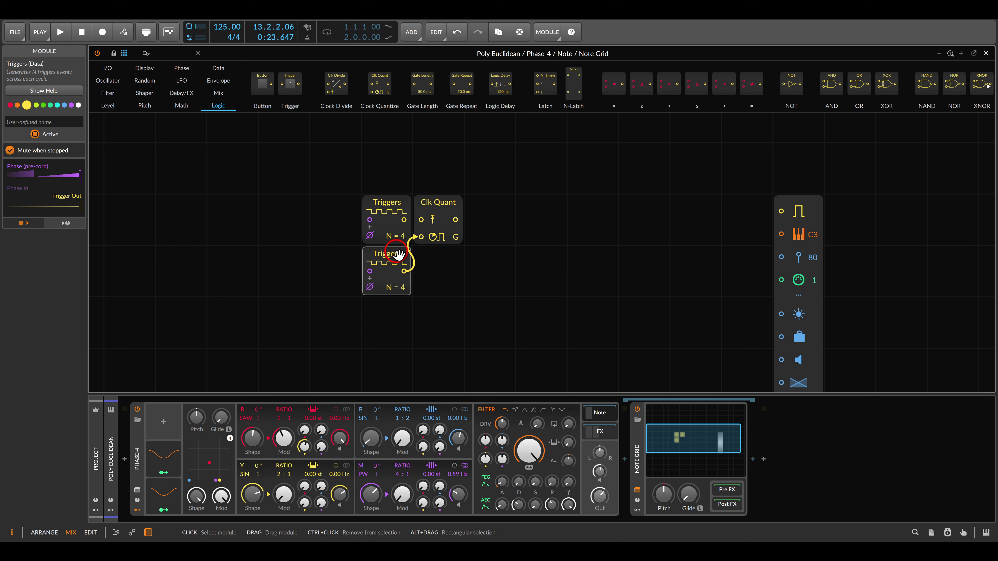
Step: Name the lower Triggers module Clock and connect the upper Triggers output to Clk Quant's trigger input
left_click(74, 123)
type("Clock")
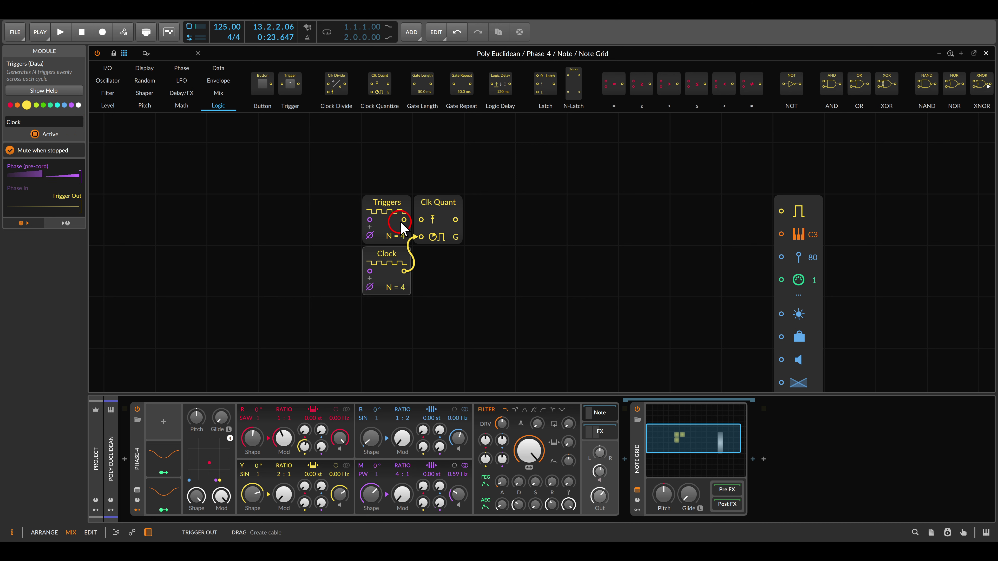
left_click_drag(404, 219, 419, 220)
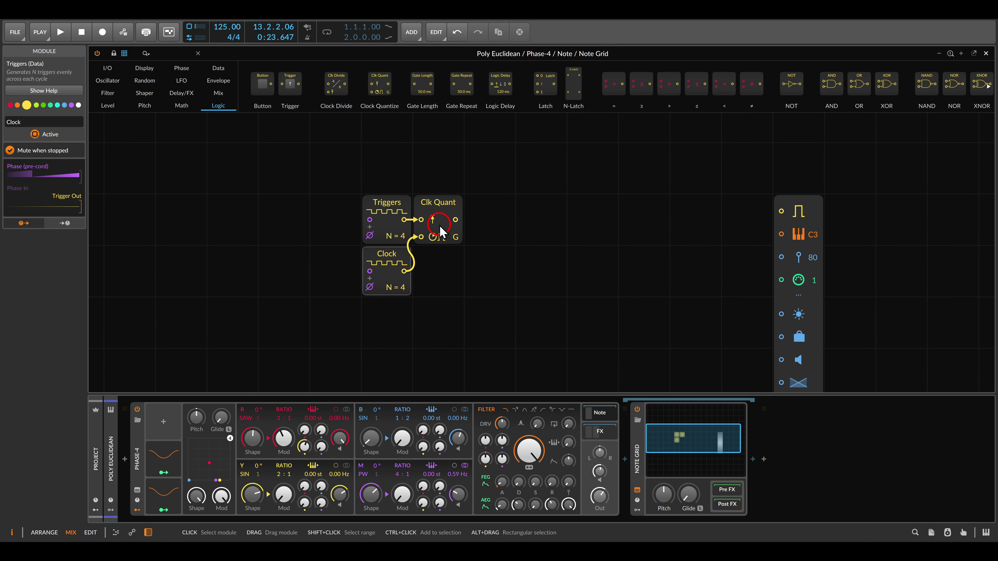
Step: Switch Clk Quant's output mode from gate to trigger (T) and connect it to Note Out's gate input
left_click_drag(439, 225, 479, 259)
left_click(455, 237)
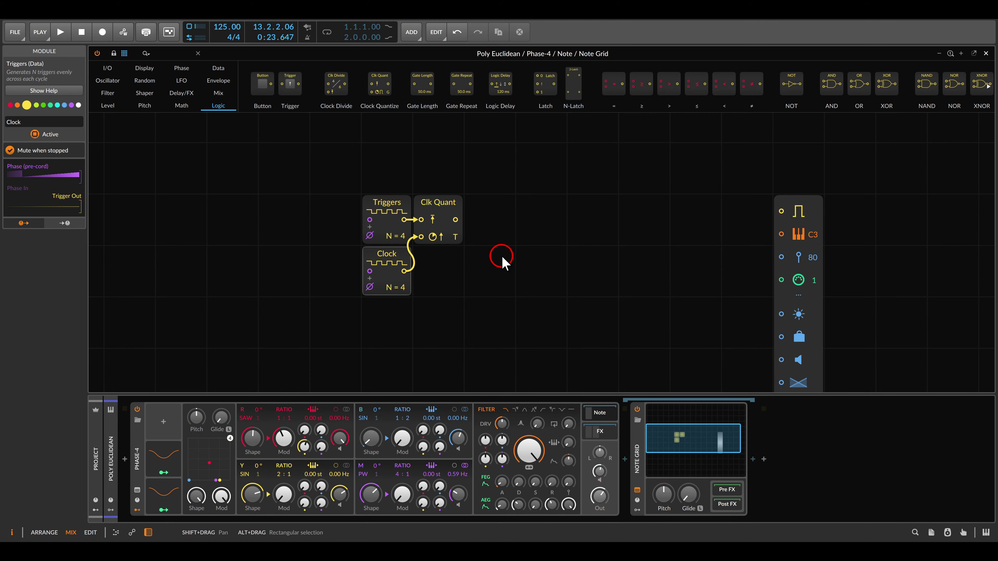
left_click_drag(456, 219, 780, 213)
Step: Start playback and set the step counts to 16 for Clock and 7 for the upper Triggers, trying 8 first
key("space")
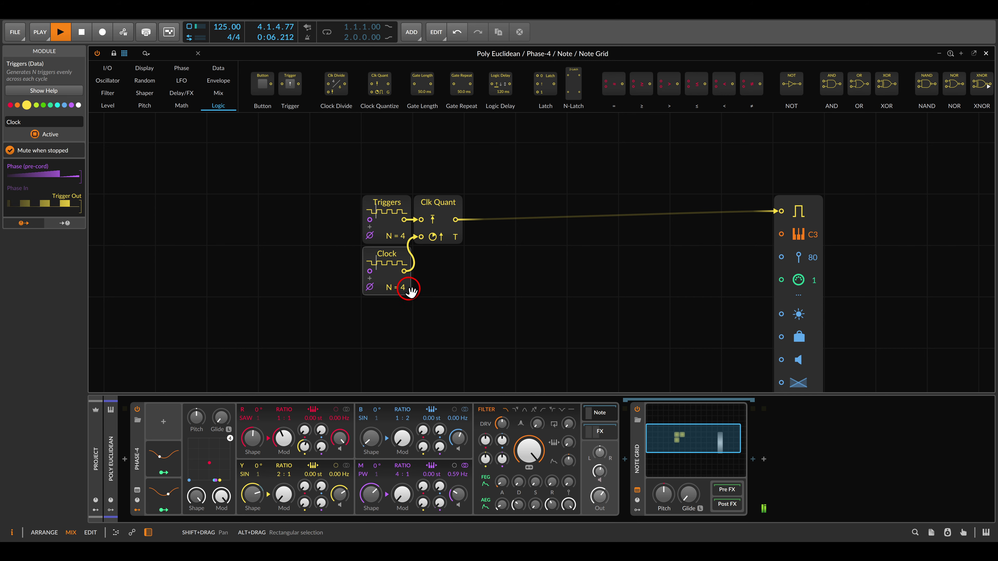
mouse_move(403, 288)
left_mouse_down()
mouse_move(403, 275)
mouse_move(402, 287)
left_mouse_up()
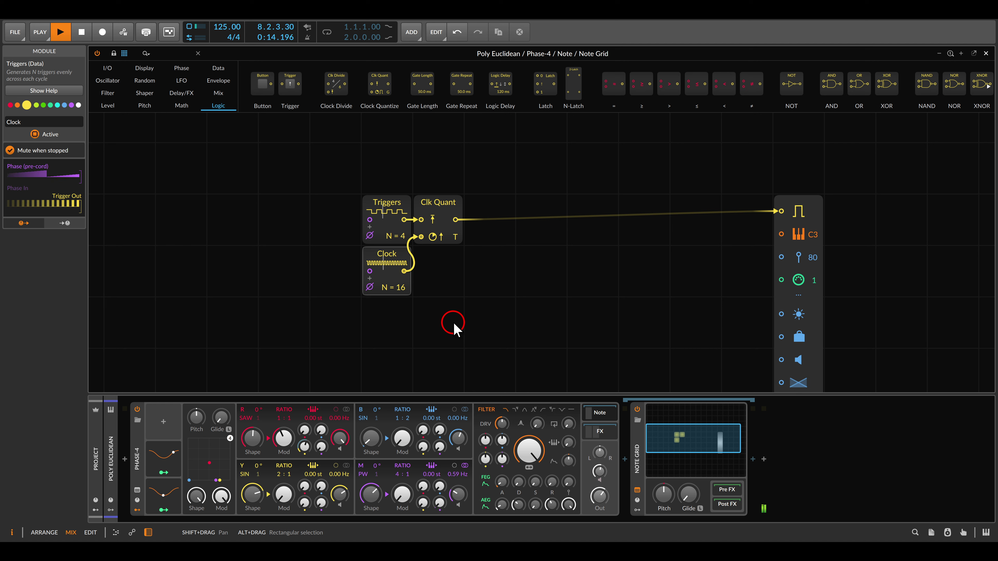
left_click_drag(400, 236, 401, 228)
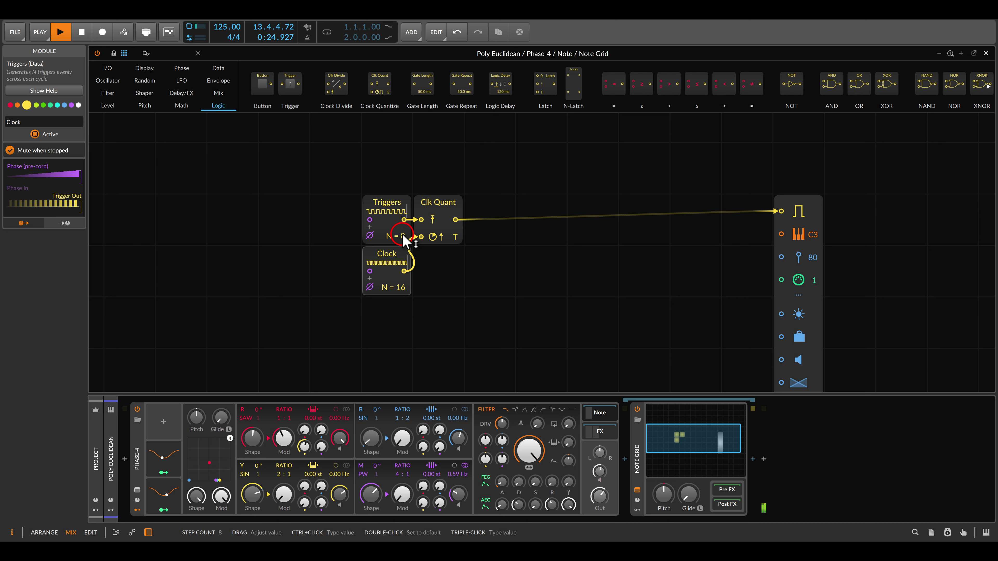
left_click_drag(400, 236, 401, 239)
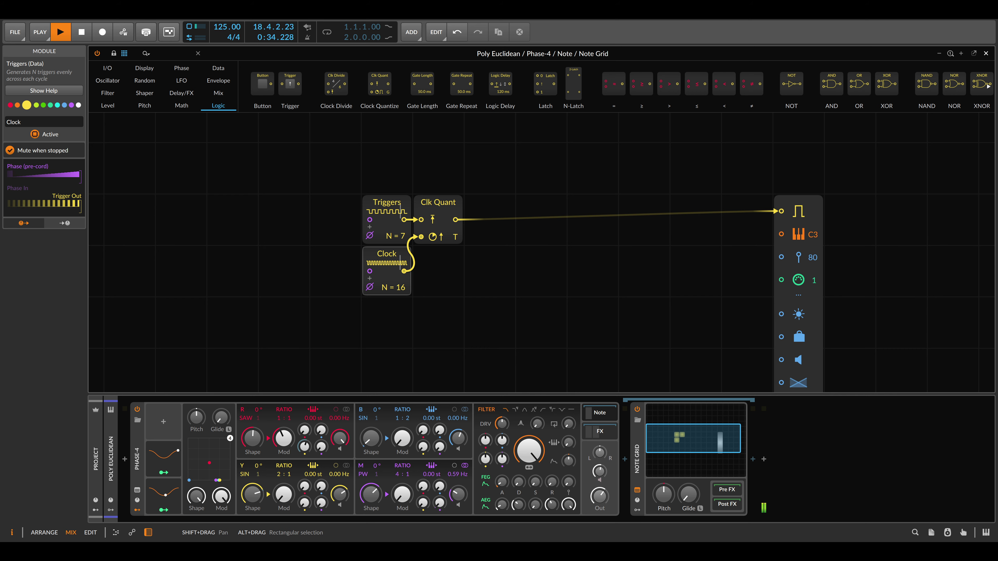
left_click(576, 208)
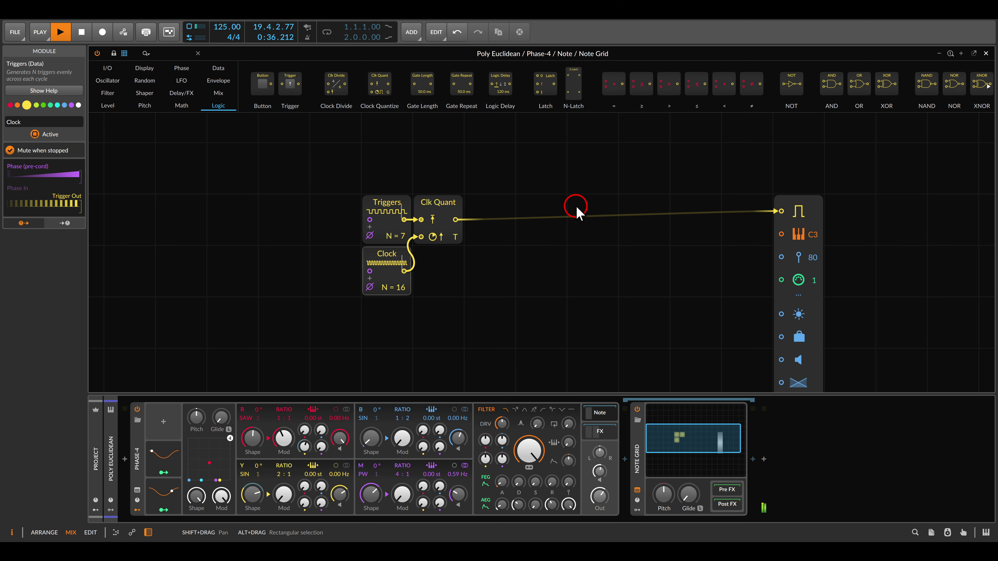
left_click_drag(369, 275, 415, 301)
left_click(375, 222)
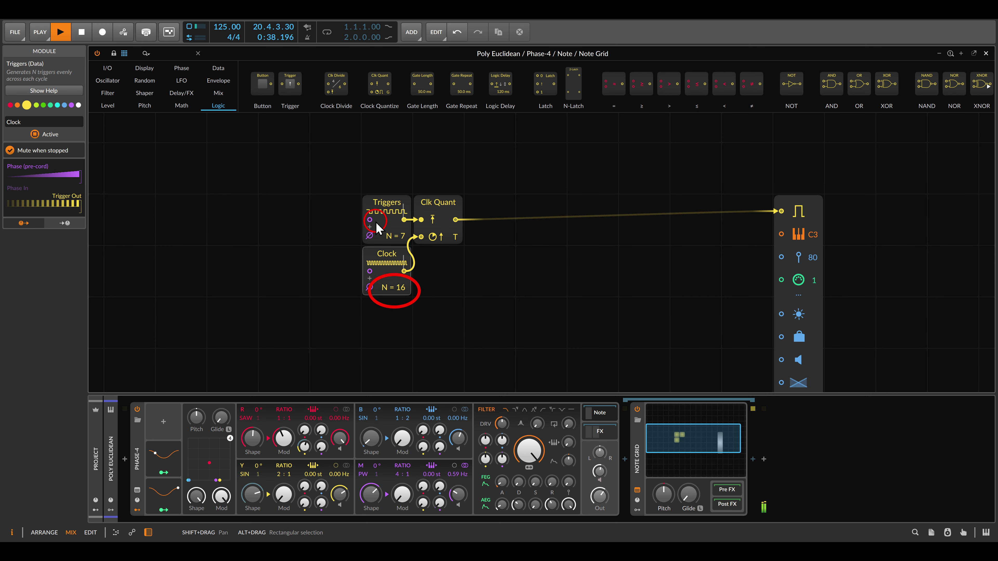
left_click(505, 268)
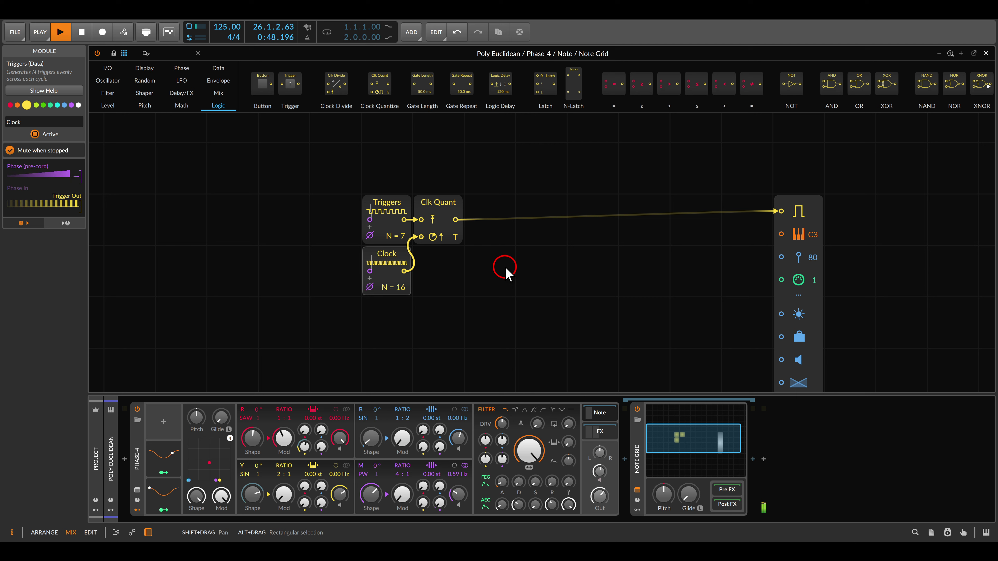
Step: Stop playback and add a Steps module to the right of Clock with its phase pre-cord turned off
key("space")
left_click(506, 267)
left_click(218, 68)
left_click_drag(496, 83, 502, 262)
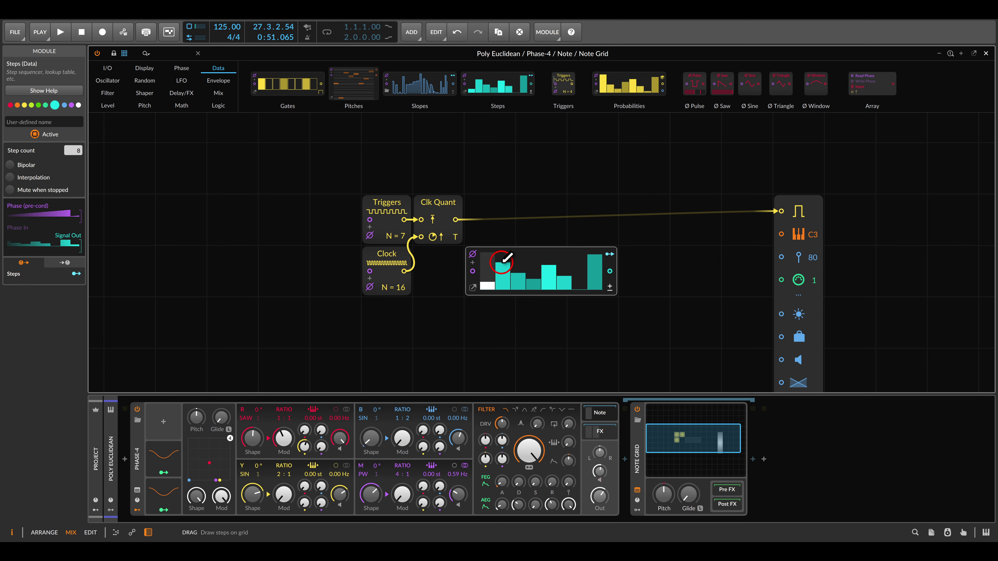
left_click(474, 254)
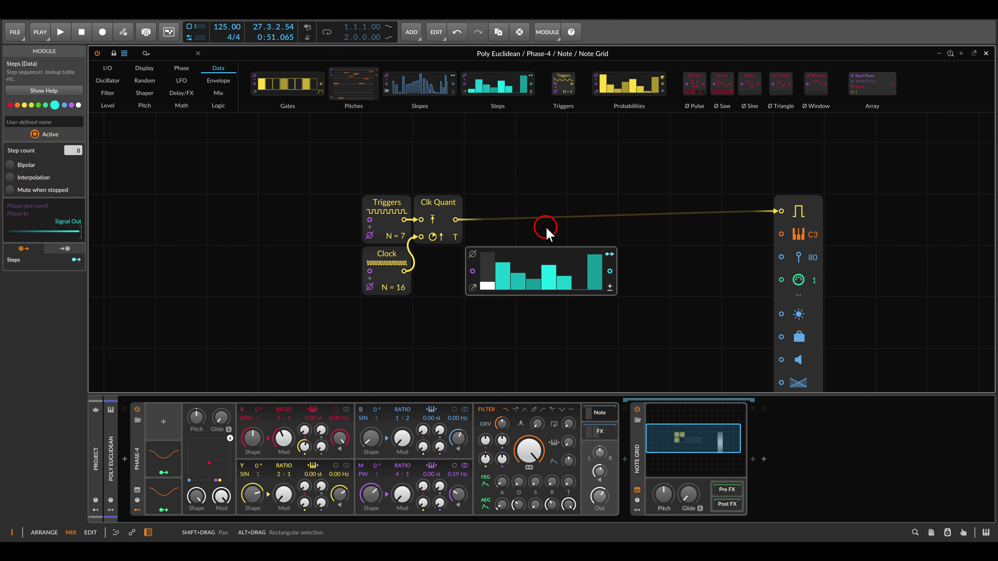
Step: Insert a Ø Counter module between Clk Quant and the Steps module
left_click(182, 68)
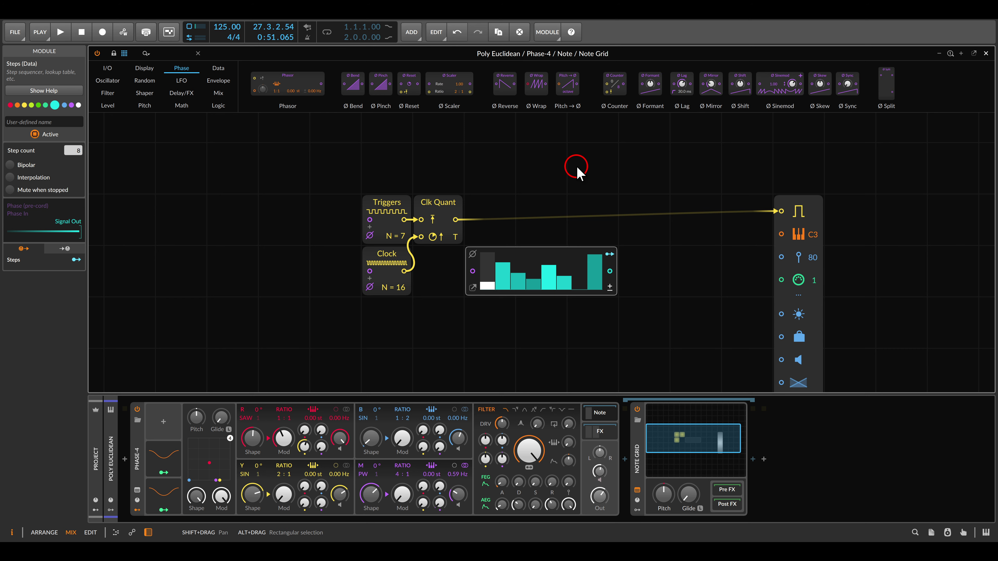
left_click_drag(615, 95, 495, 241)
left_click(497, 269)
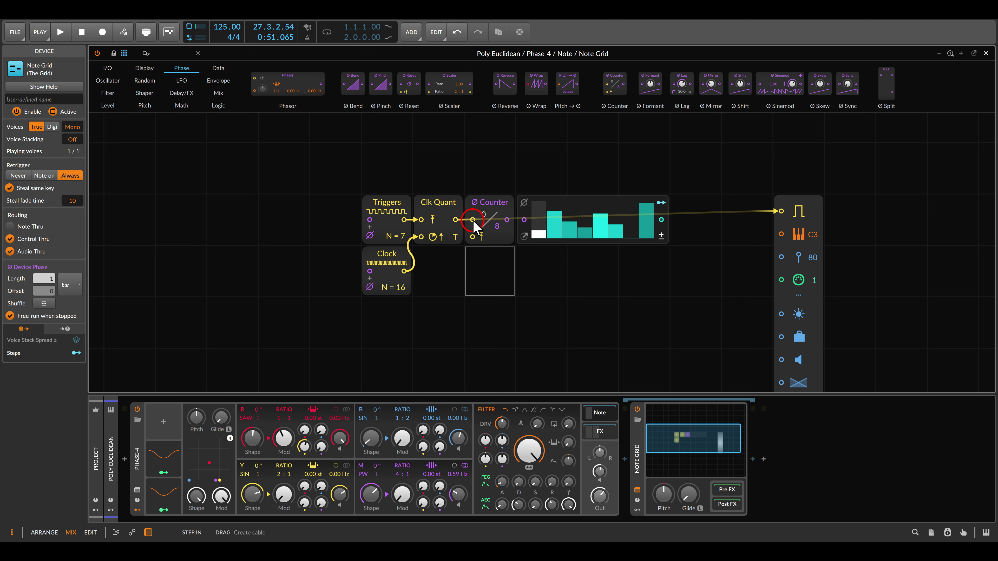
Step: Connect Clk Quant to the Counter's step input and the Counter to Steps' phase input, moving both modules down one row
left_click(456, 220)
left_click_drag(494, 190, 509, 286)
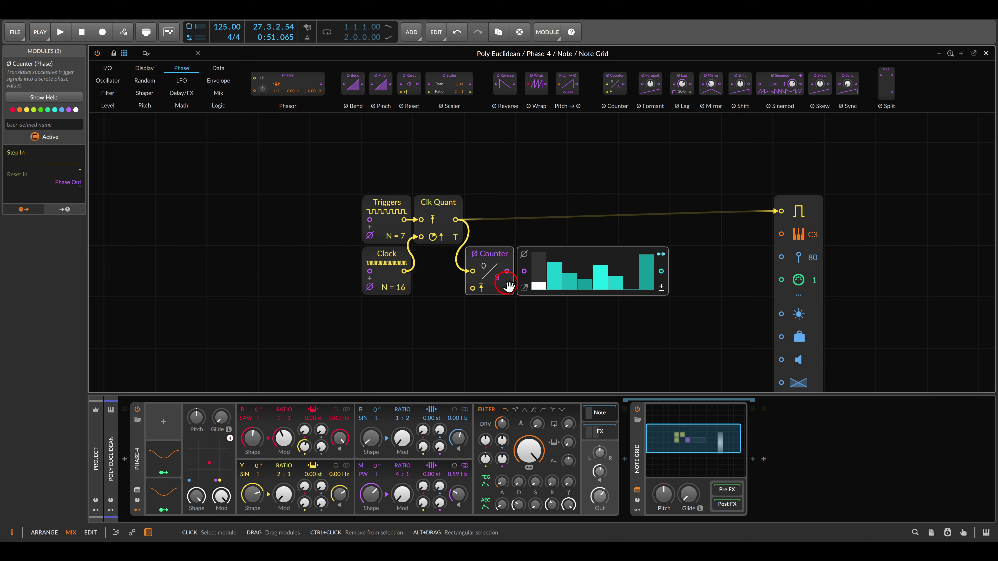
left_click(536, 206)
left_click_drag(440, 213, 469, 235)
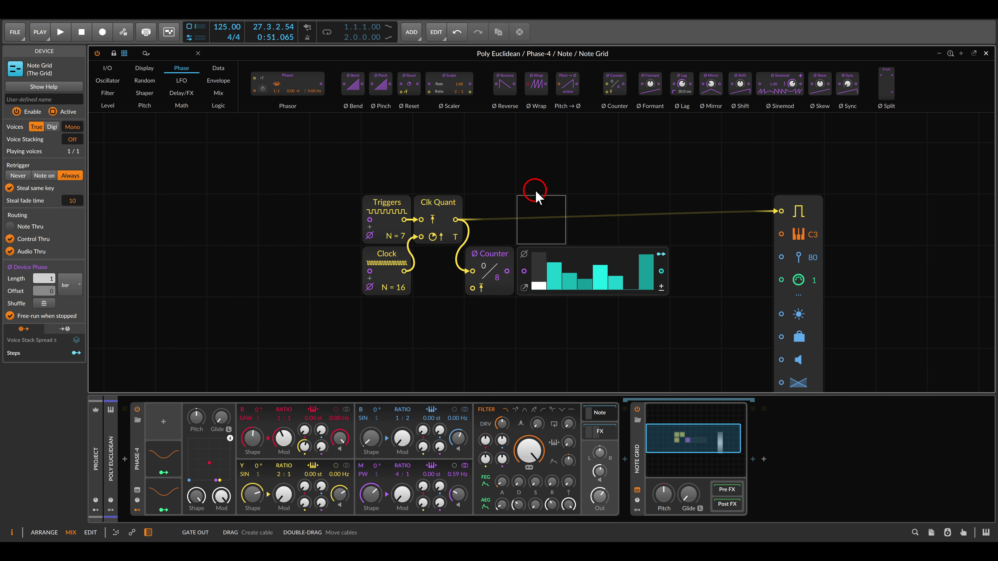
left_click_drag(513, 271, 523, 271)
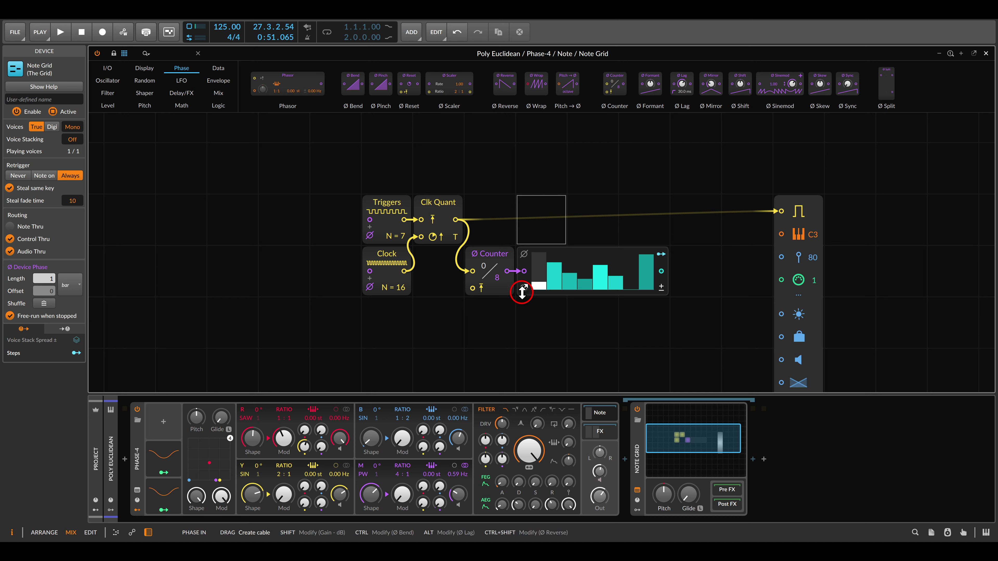
Step: Add a Transport Playing module below Clk Quant and connect its output to the Counter's reset input
left_click(108, 67)
left_click_drag(783, 95, 418, 104)
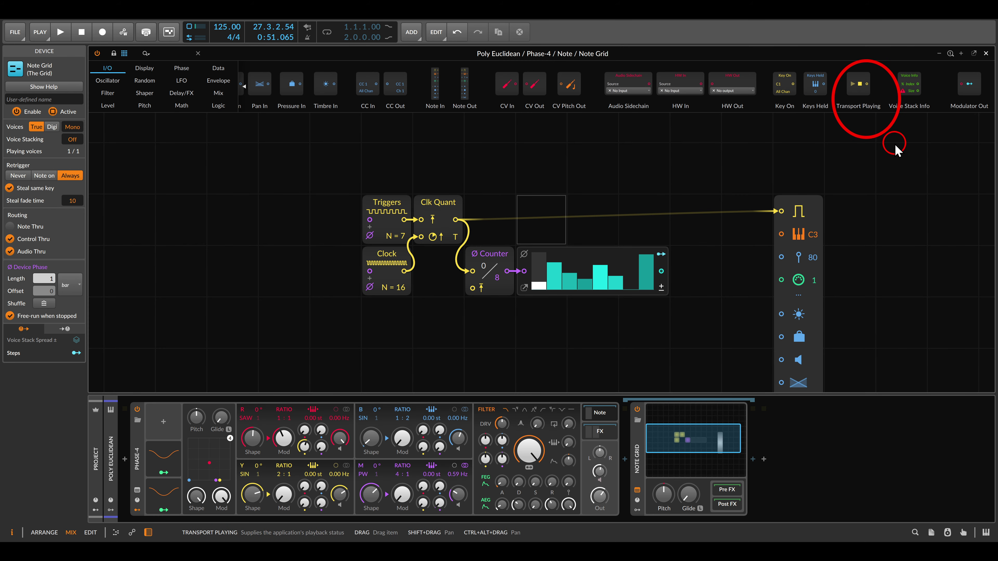
left_click_drag(858, 83, 472, 288)
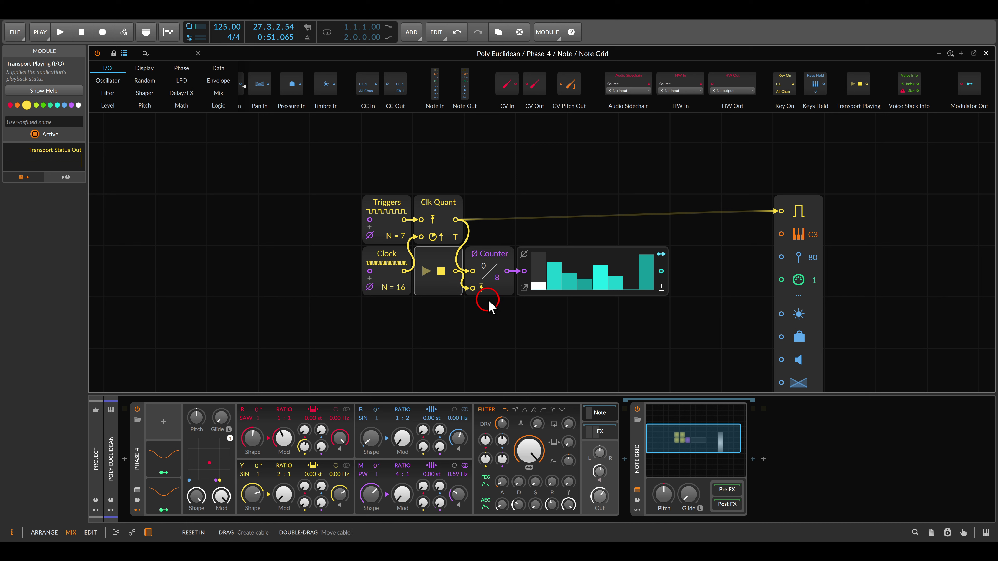
Step: Select all six sequencer modules and move them two grid cells left, away from Note Out
scroll(489, 306, "down", 2)
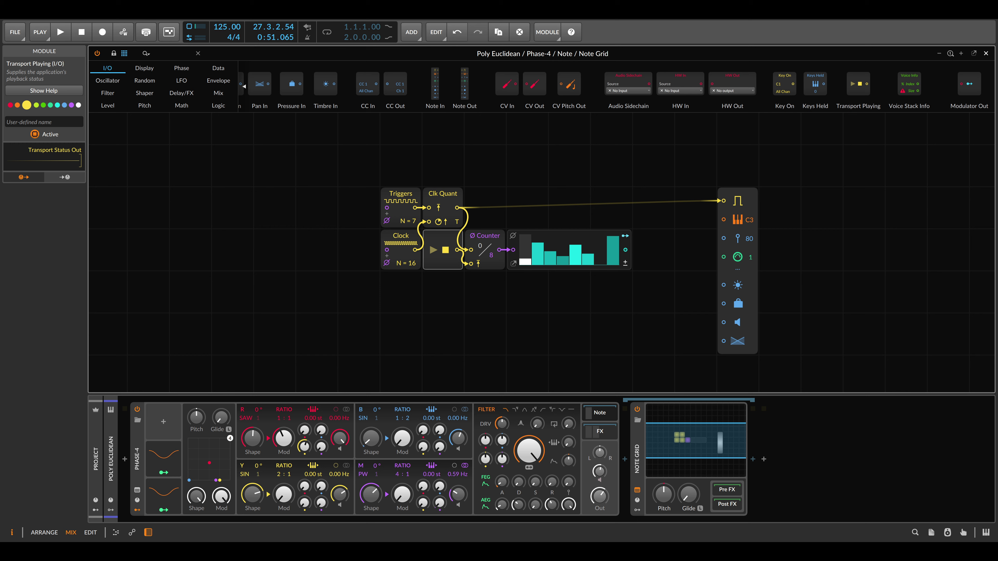
left_click_drag(273, 194, 639, 285)
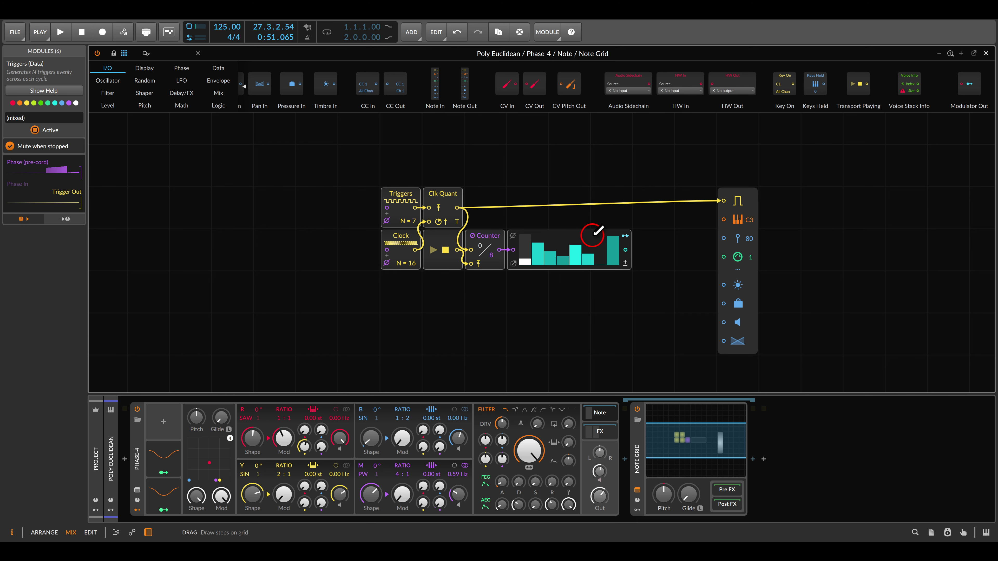
left_click_drag(445, 196, 360, 196)
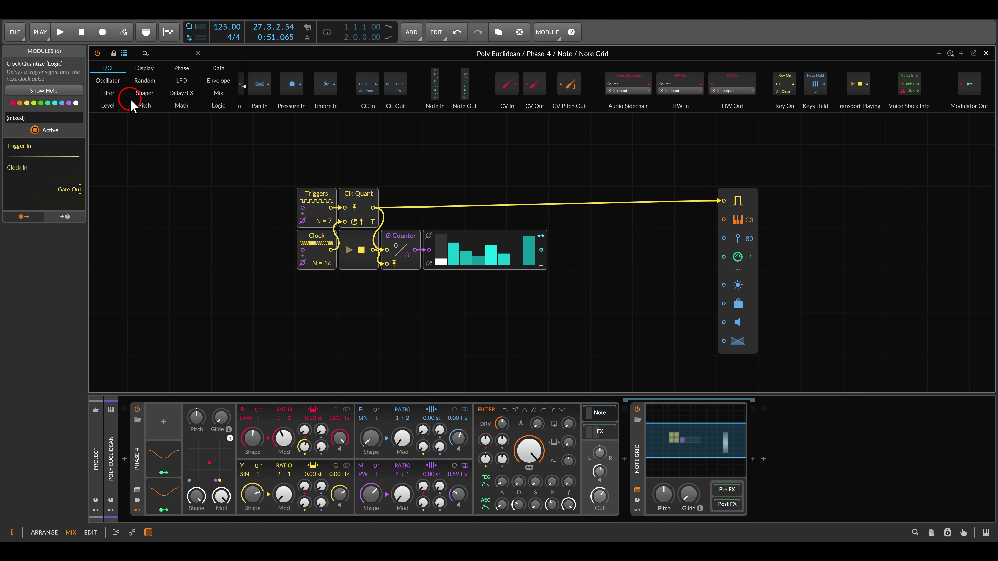
Step: Add a Pitch Scaler module directly after Steps, fed by the Steps output
left_click(145, 106)
left_click_drag(591, 91, 544, 253)
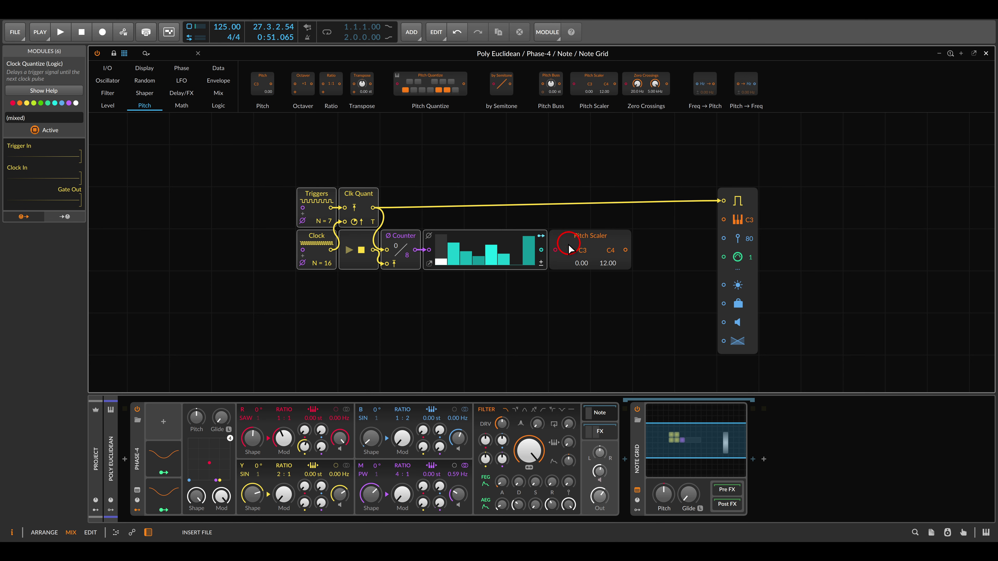
left_click(561, 315)
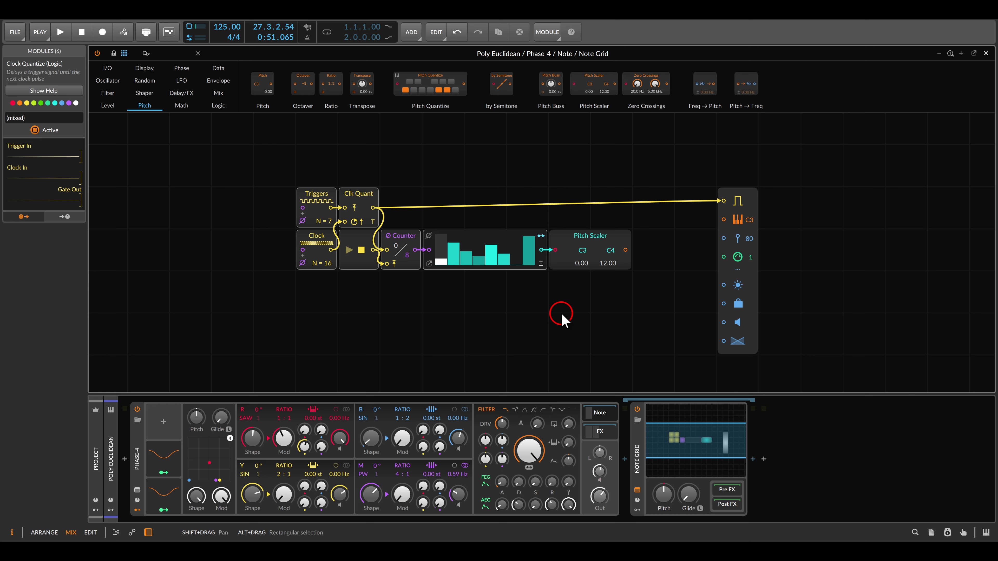
Step: Move Note Out two grid cells right and one up, and add a Pitch Quantize module after Pitch Scaler
left_click_drag(734, 200, 818, 158)
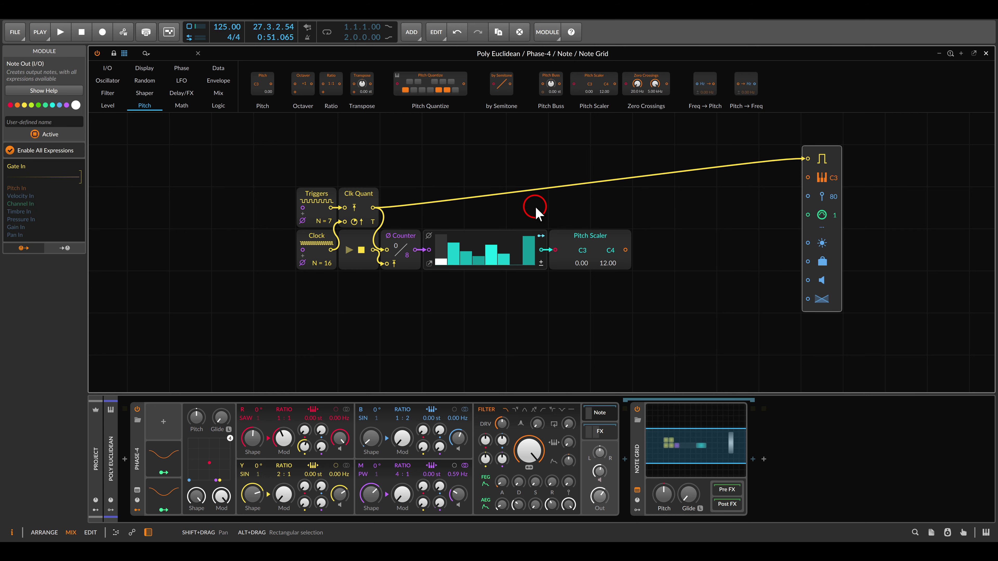
left_click_drag(629, 255, 636, 304)
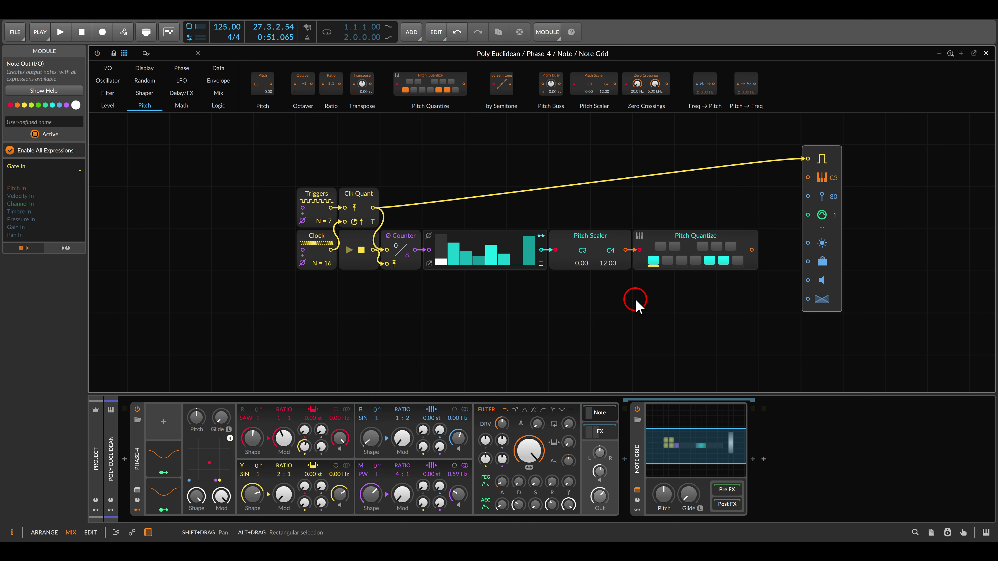
Step: Set Pitch Quantize to the notes C, D#, F, G and A#, and connect its output to Note Out's pitch input
left_click(675, 246)
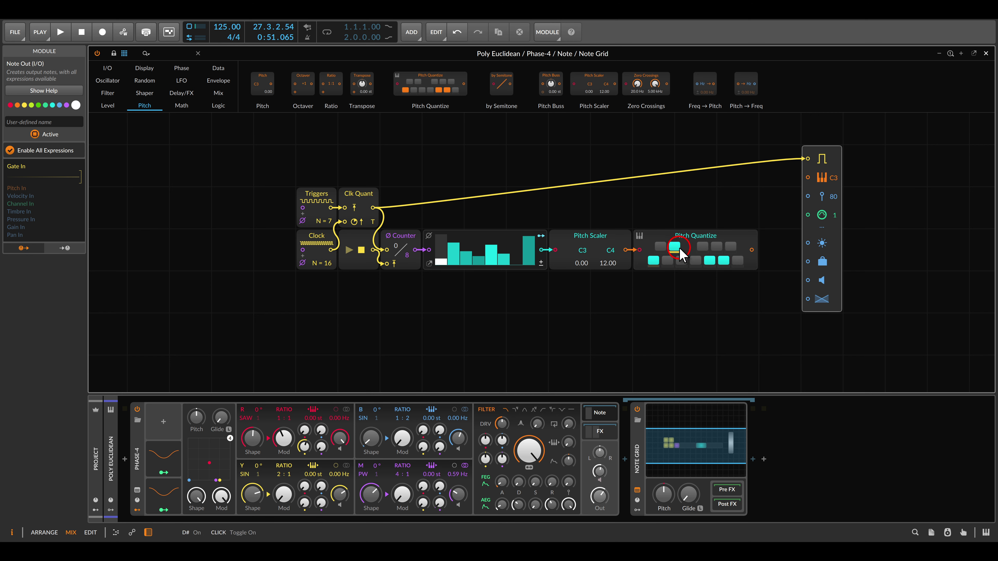
left_click(695, 260)
left_click(723, 260)
left_click(731, 246)
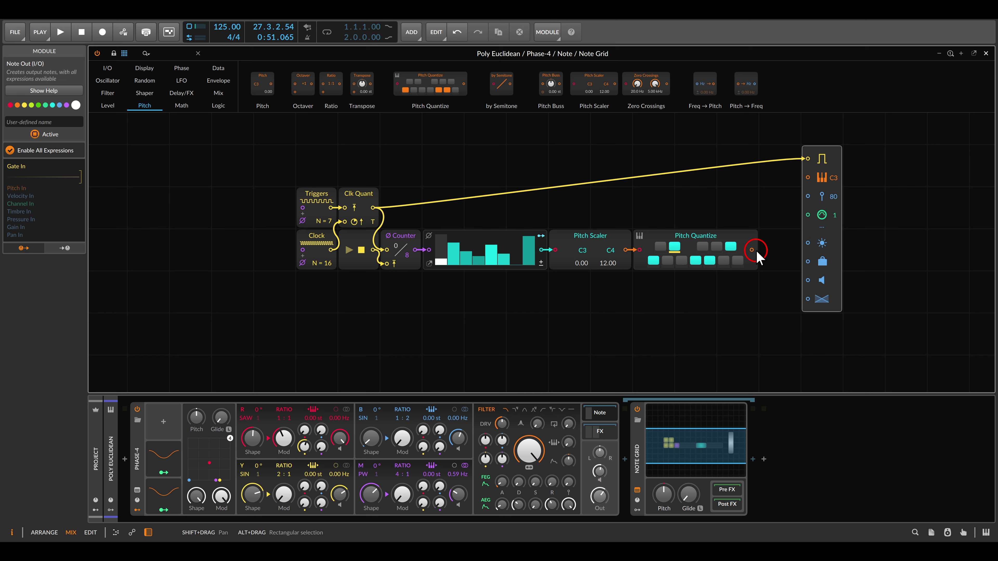
left_click_drag(757, 251, 807, 177)
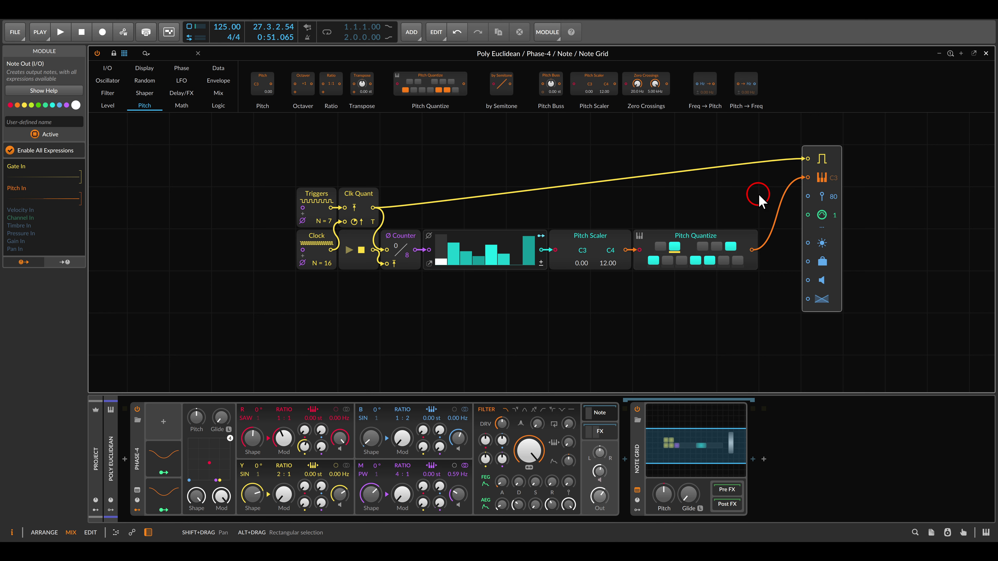
Step: Start playback and randomize the eight-step pattern in the Steps module twice
key("space")
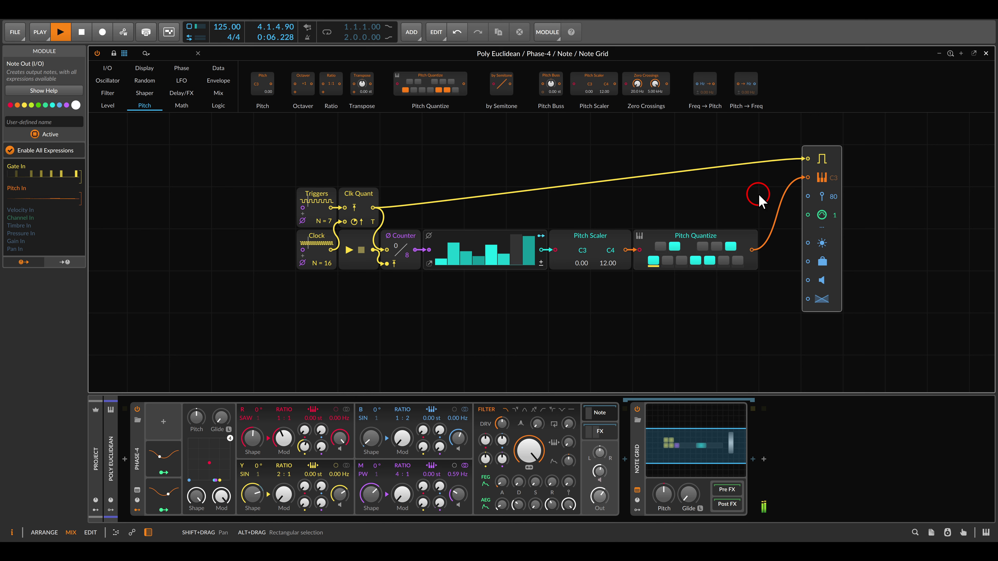
left_click(430, 260)
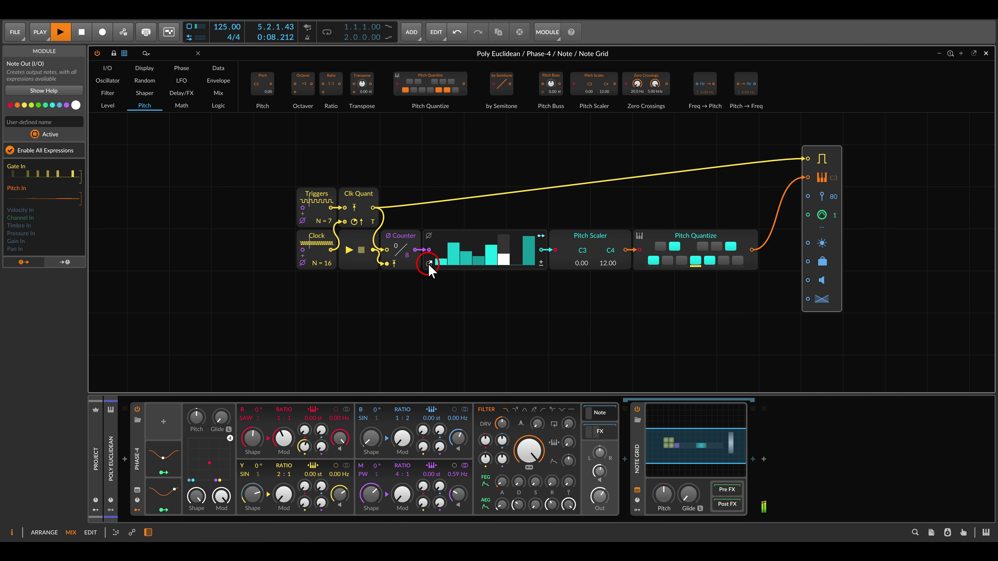
left_click(565, 301)
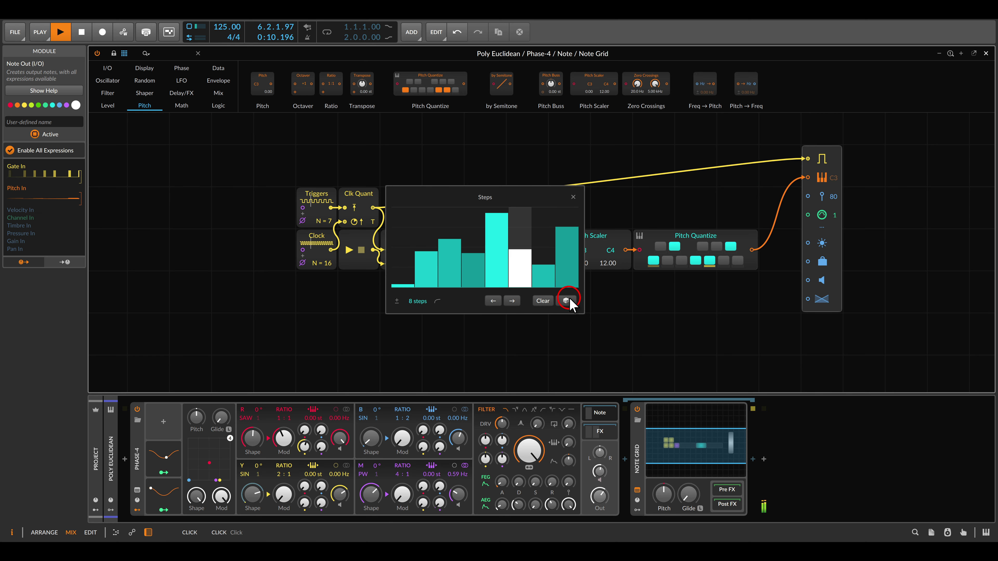
left_click(565, 301)
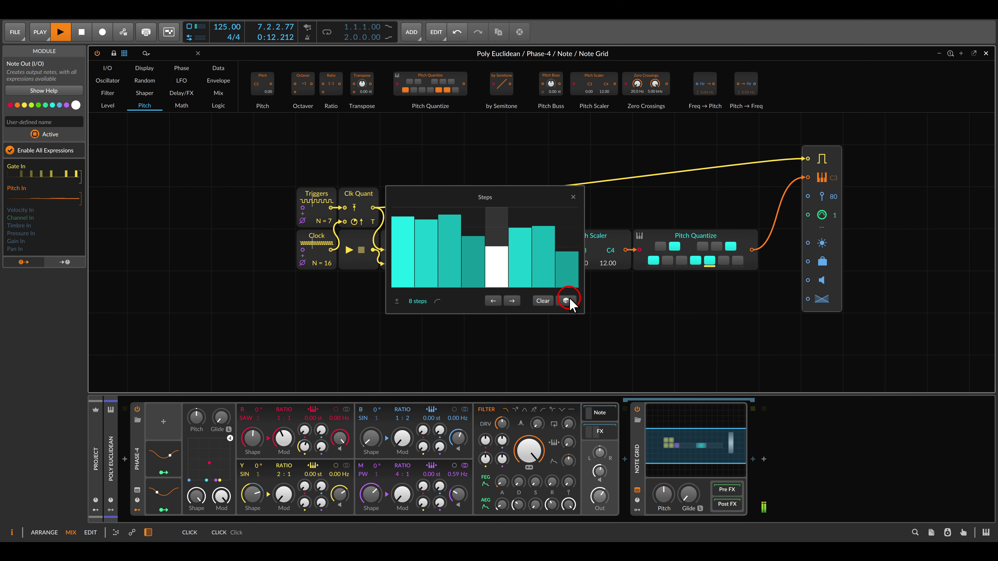
left_click(572, 197)
Step: Set the Steps module's step count to 5
scroll(412, 278, "up", 3)
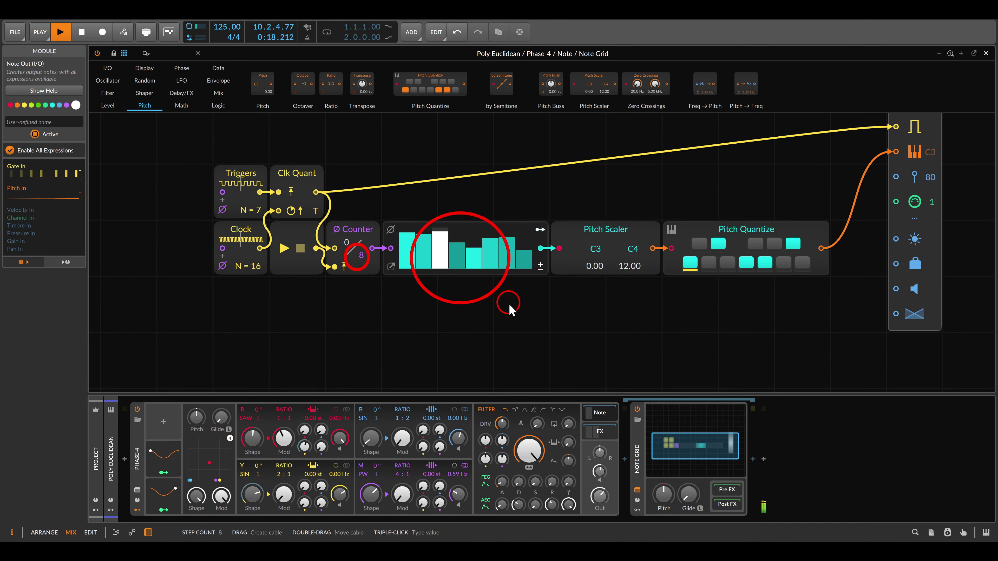
left_click(368, 268)
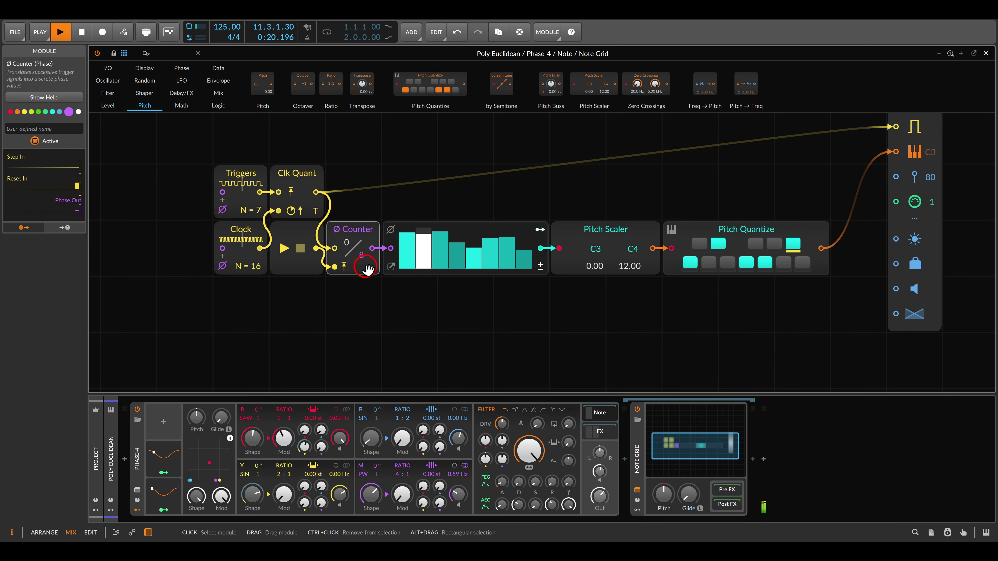
left_click(391, 266)
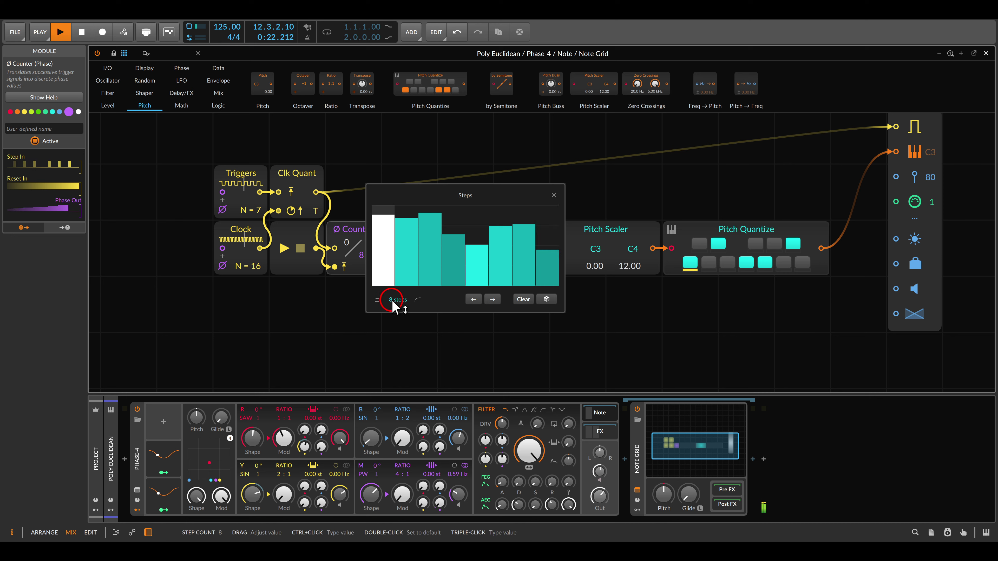
left_click_drag(391, 299, 391, 299)
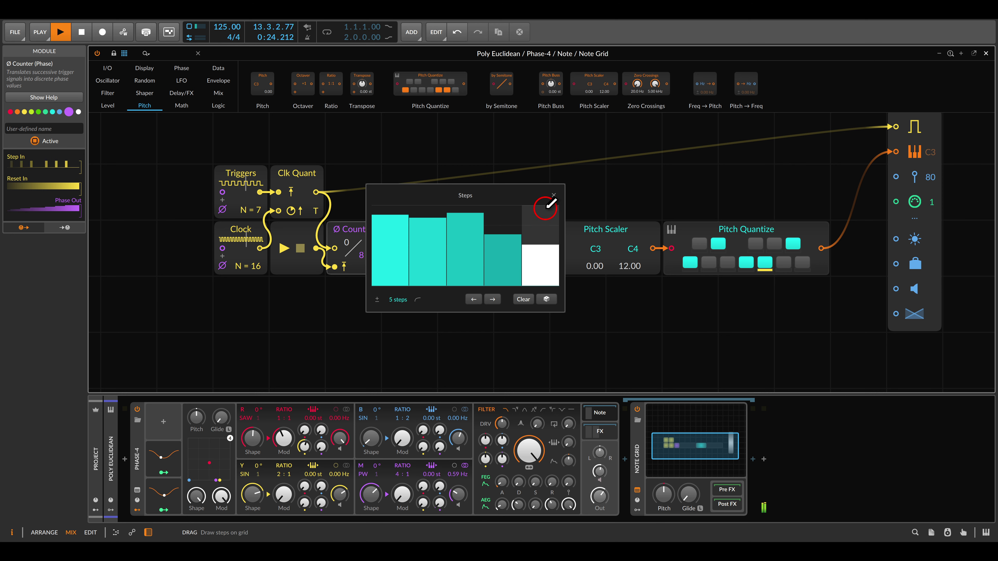
left_click(553, 194)
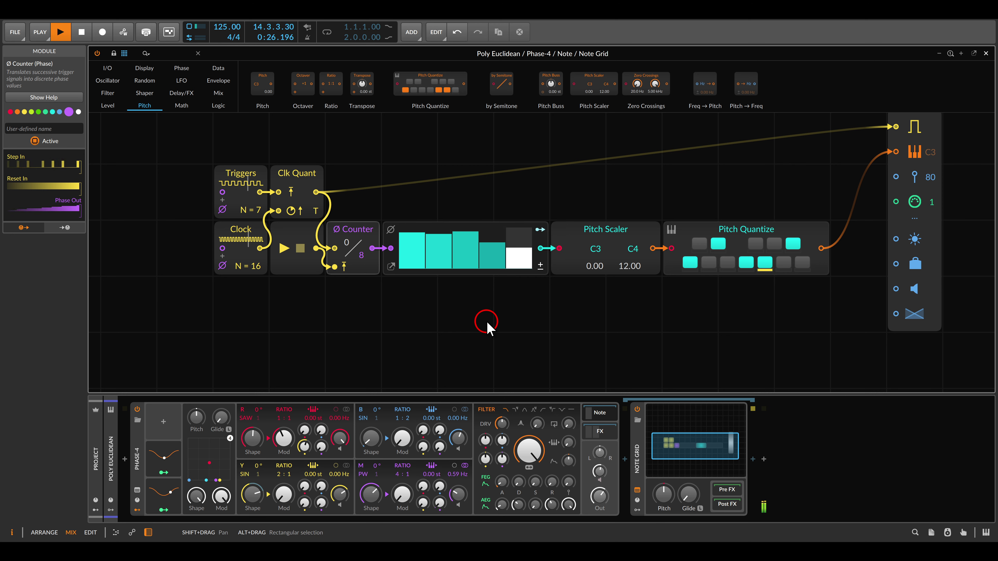
Step: Randomize the five-step pattern in the Steps module and select the empty grid cell below it
left_click(391, 267)
left_click(546, 299)
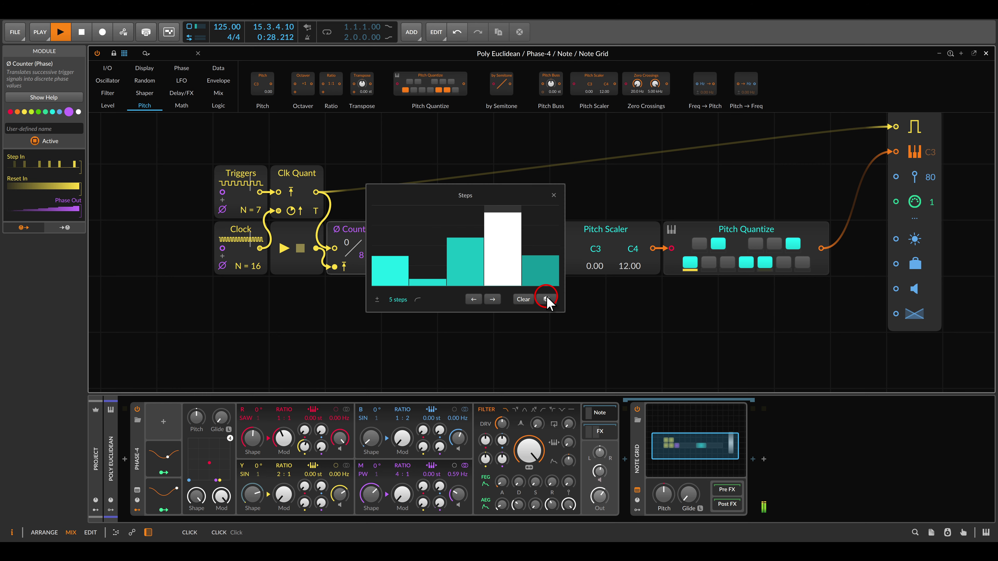
left_click(554, 195)
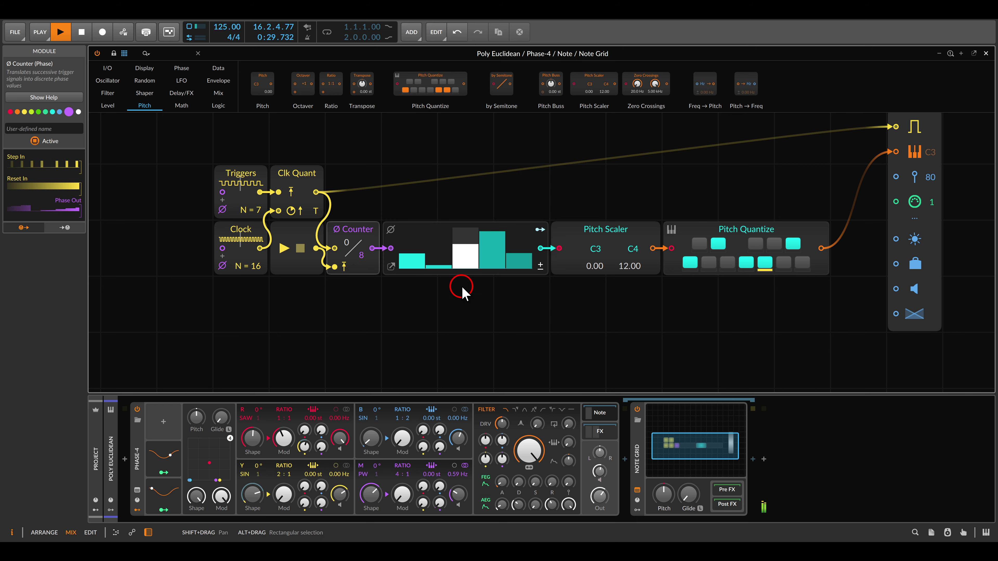
left_click(393, 326)
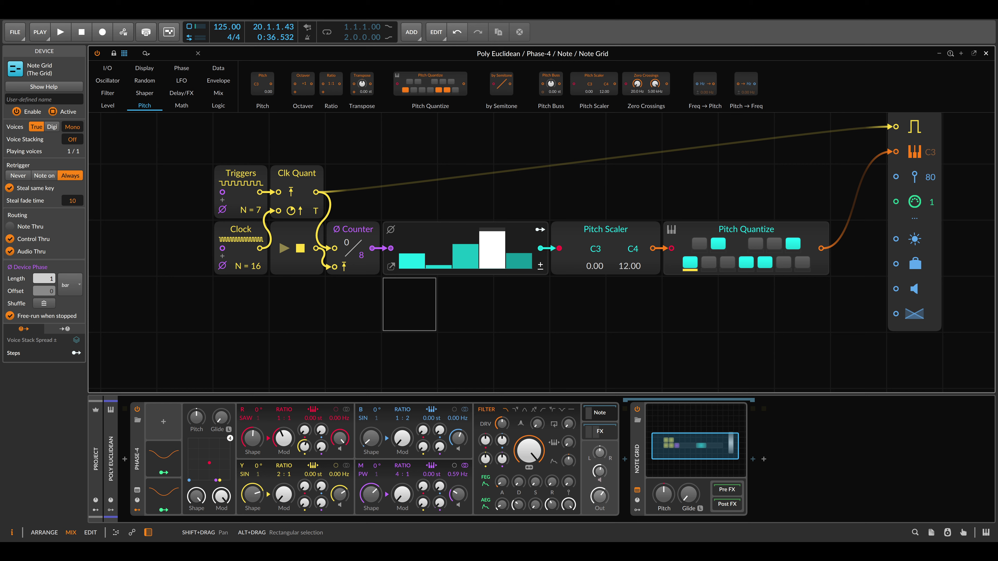
Step: Change the Note Grid device's voices from Mono to 6 and briefly test playback
left_click(636, 443)
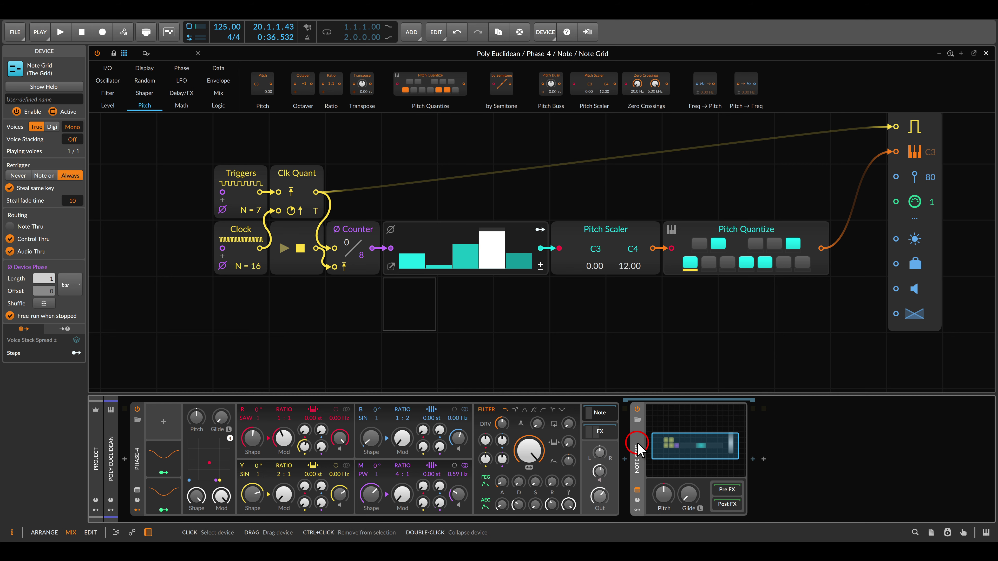
left_click(73, 127)
left_click(270, 229)
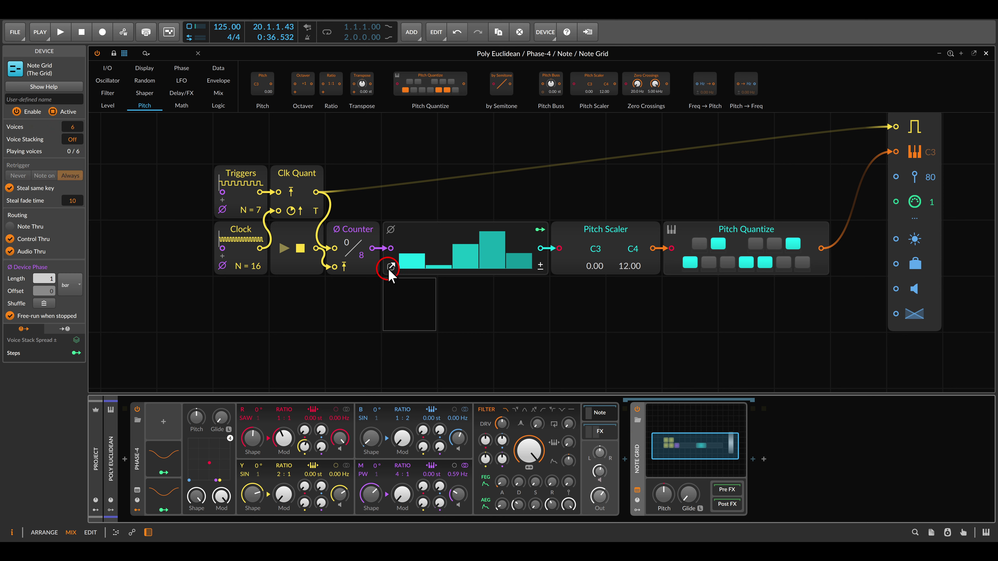
left_click(407, 313)
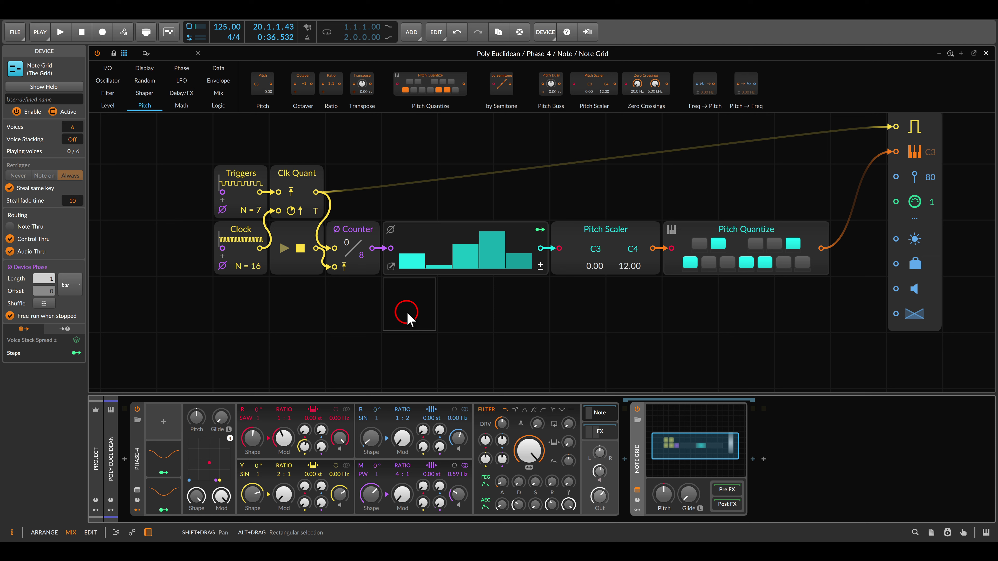
key("space")
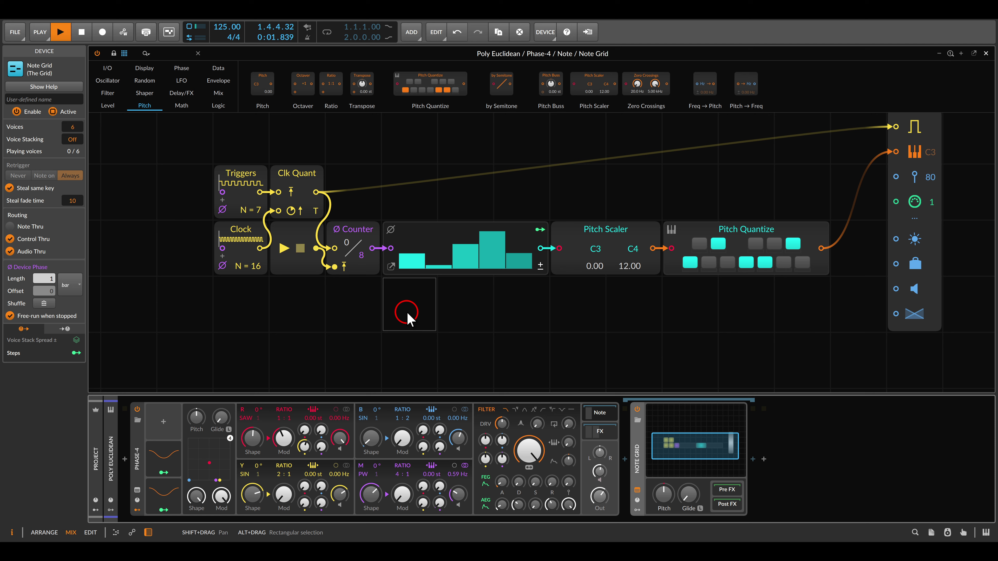
key("space")
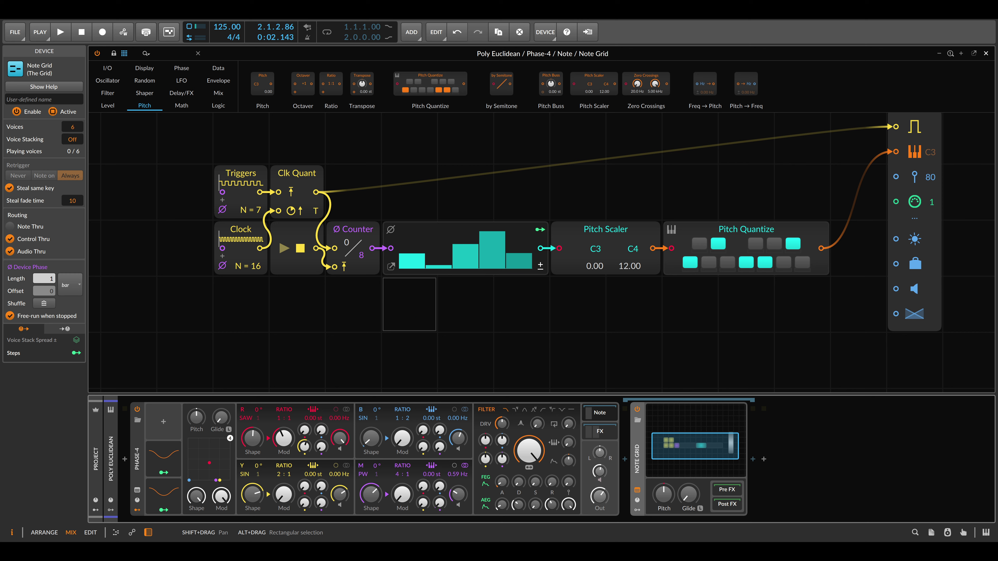
Step: Create a launcher clip in Scene 1 of the Poly Euclidean track and open it in the note editor
key("Escape")
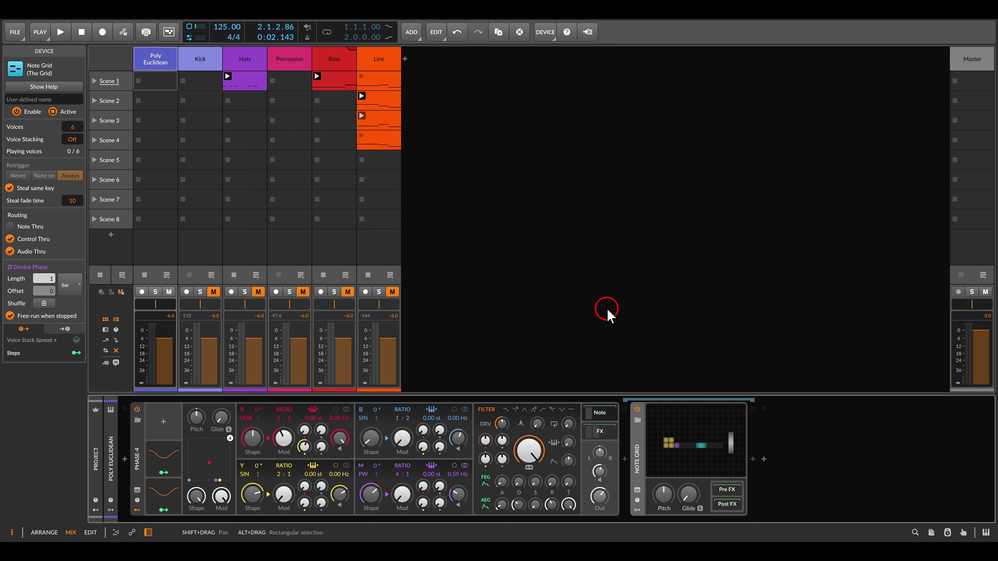
double_click(150, 81)
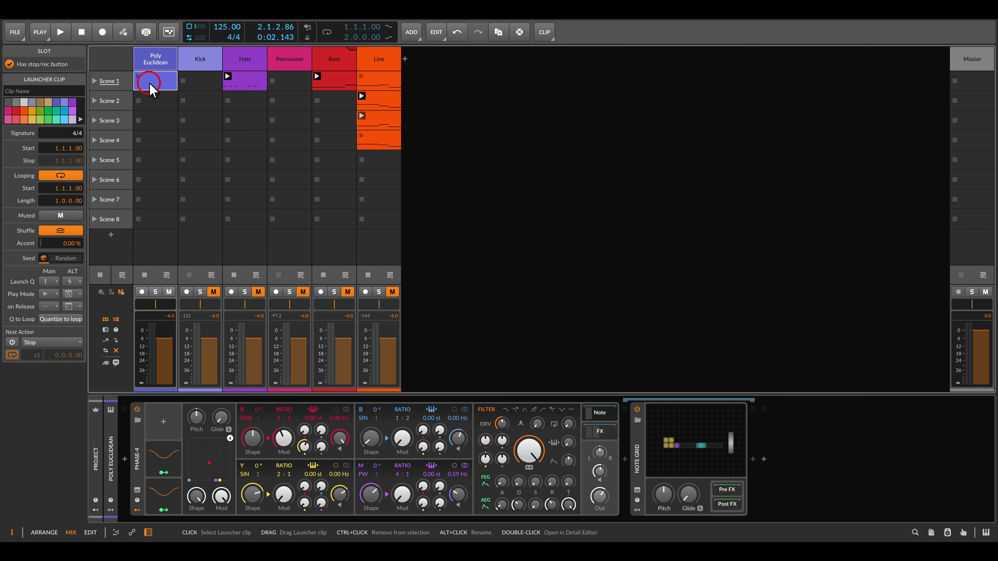
double_click(150, 81)
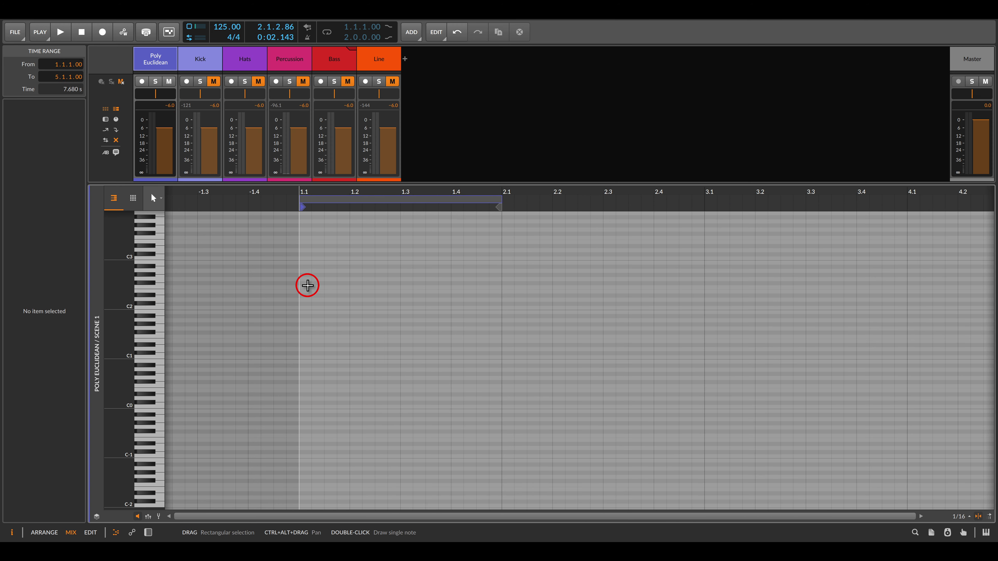
Step: Draw a four-bar C3 note at the clip's start and extend the clip loop to 4 bars
double_click(303, 258)
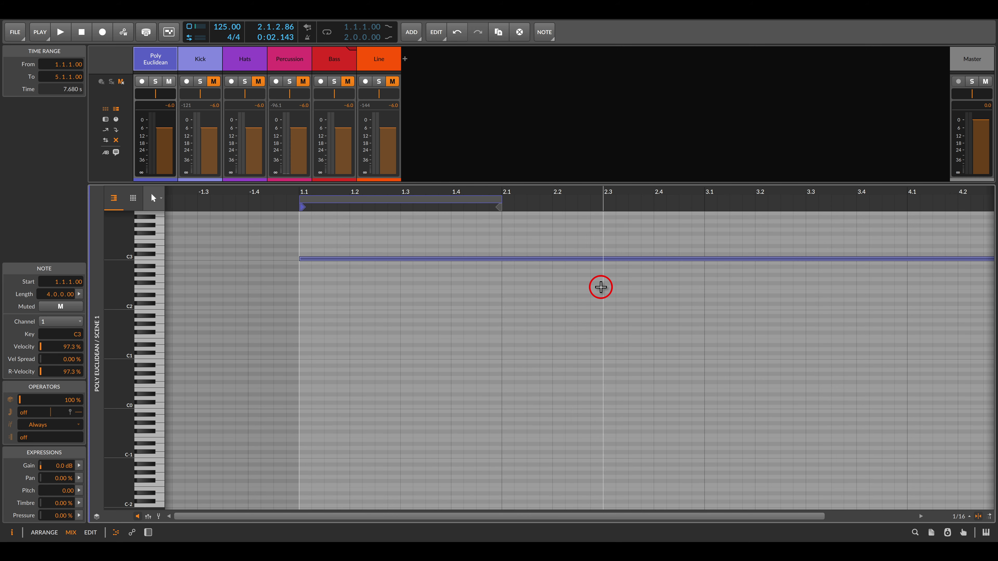
scroll(559, 284, "down", 3)
left_click_drag(479, 202, 763, 202)
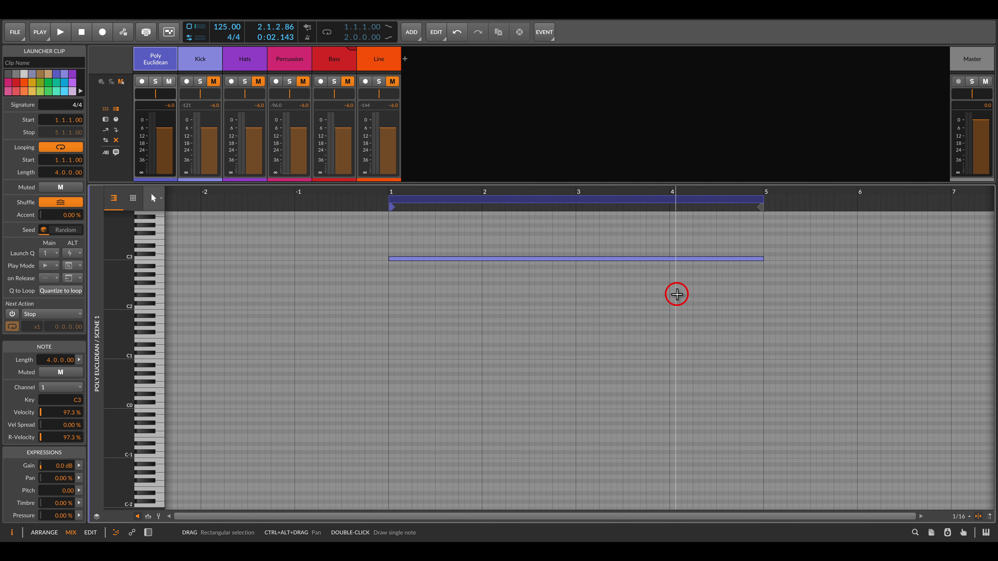
Step: Launch the Poly Euclidean clip in Scene 1, reopen the Note Grid patch to observe it playing, and stop playback
double_click(156, 60)
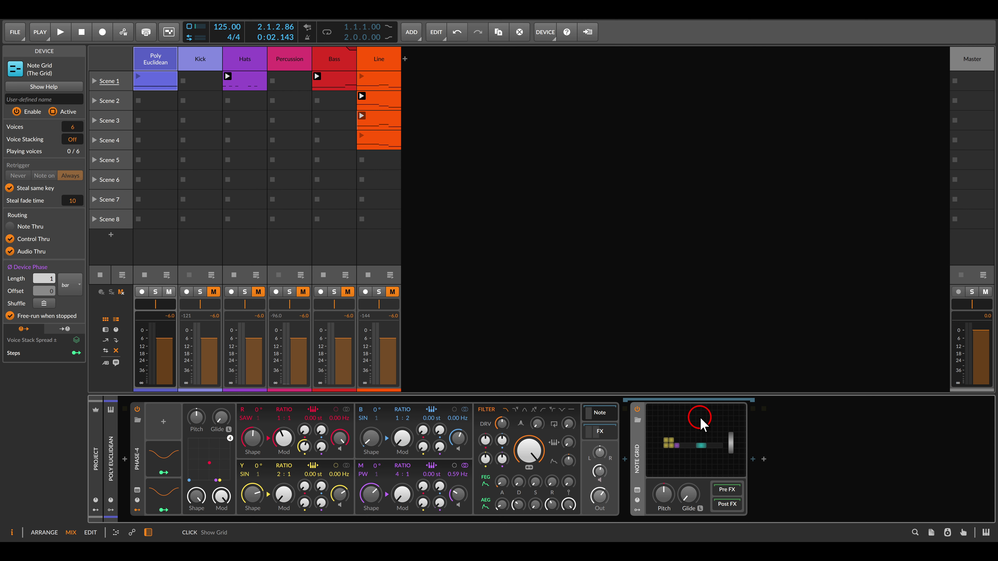
left_click(138, 76)
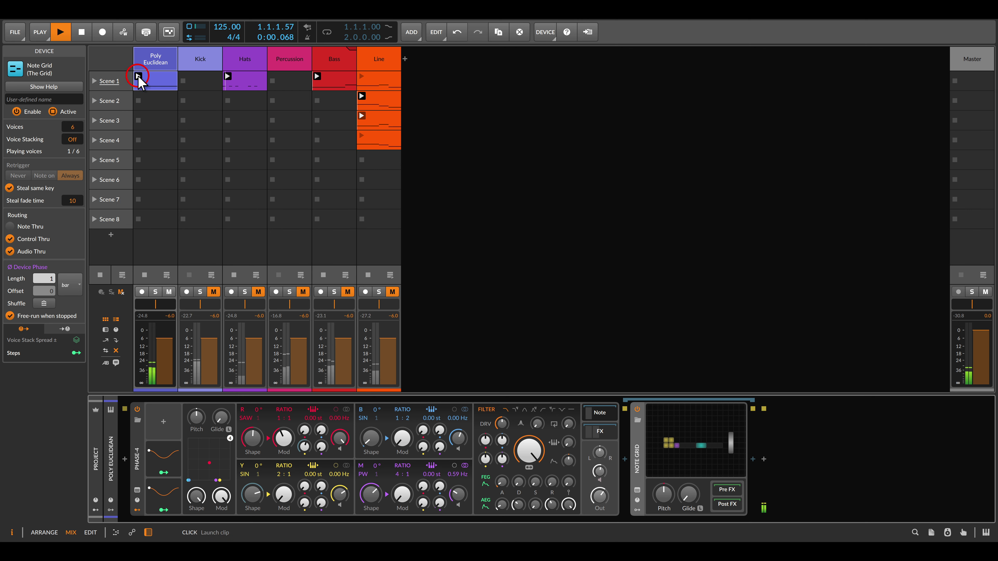
left_click(695, 428)
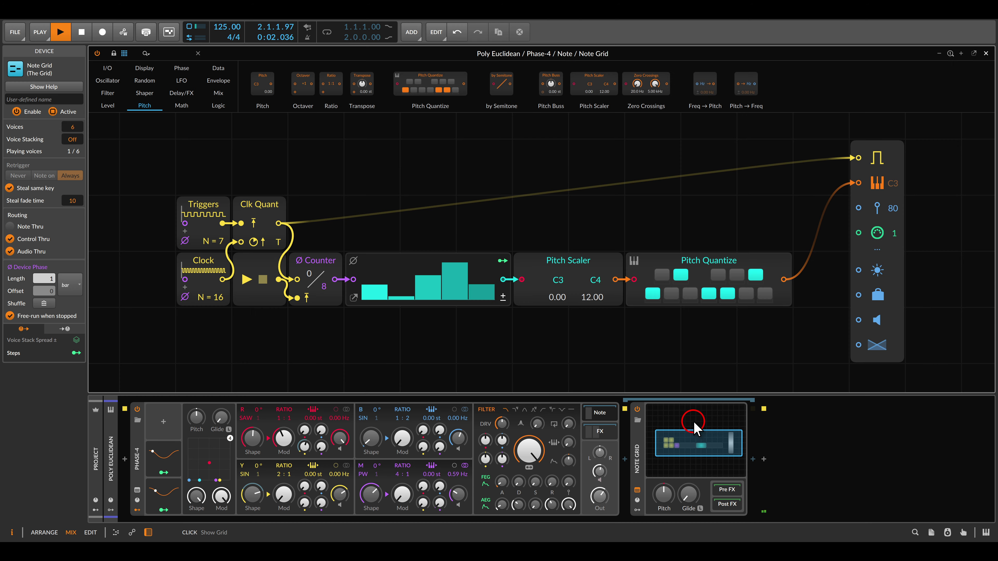
left_click_drag(616, 346, 604, 340)
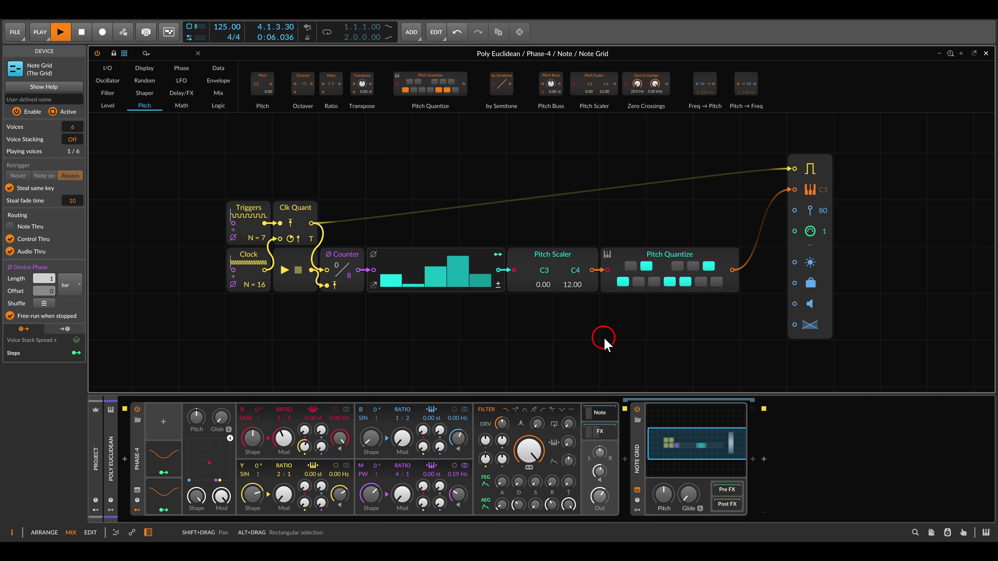
key("space")
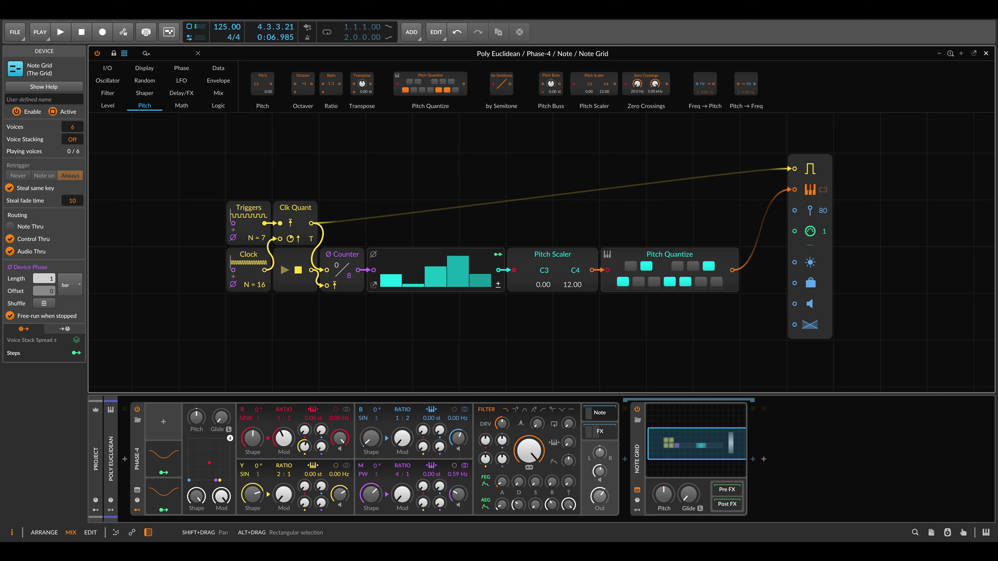
Step: Add a Note In module above the sequencer chain and turn off its Enable All Expressions option
left_click(108, 67)
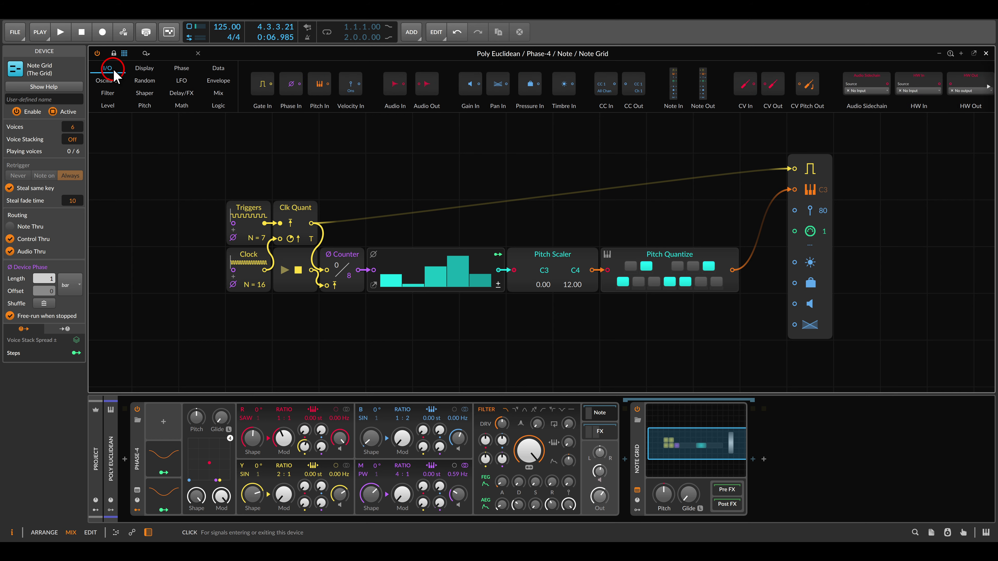
scroll(573, 180, "down", 4)
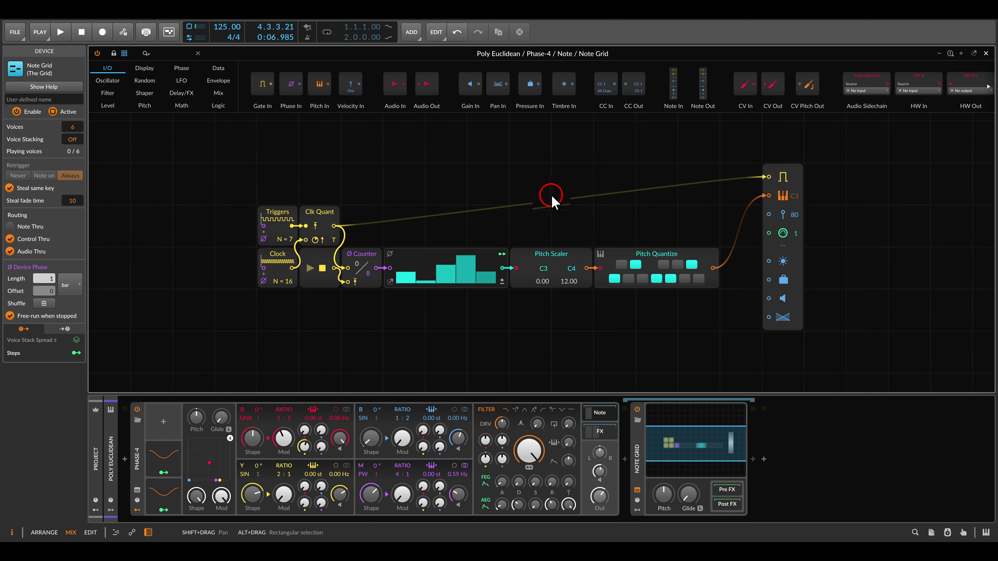
left_click_drag(673, 85, 357, 134)
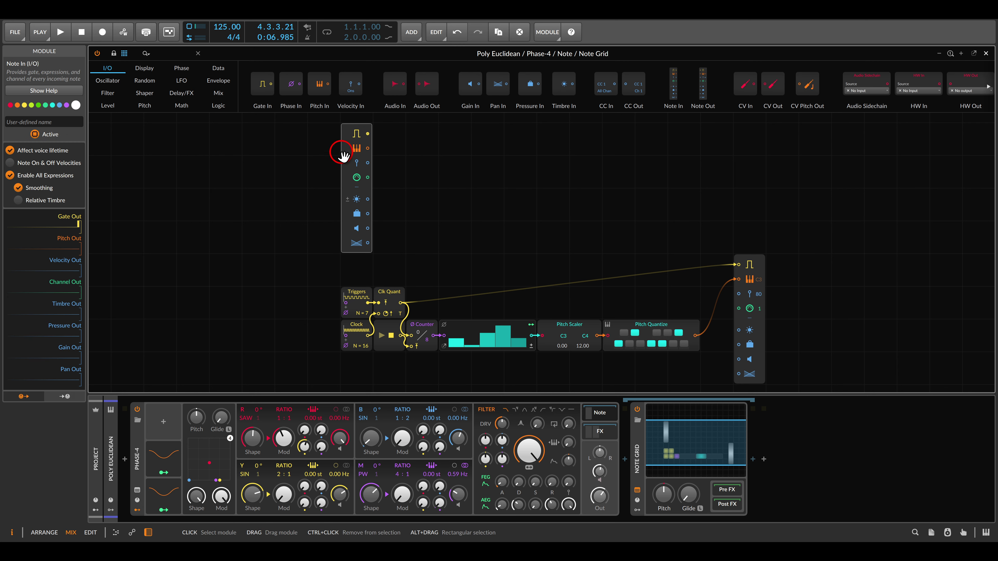
left_click(10, 175)
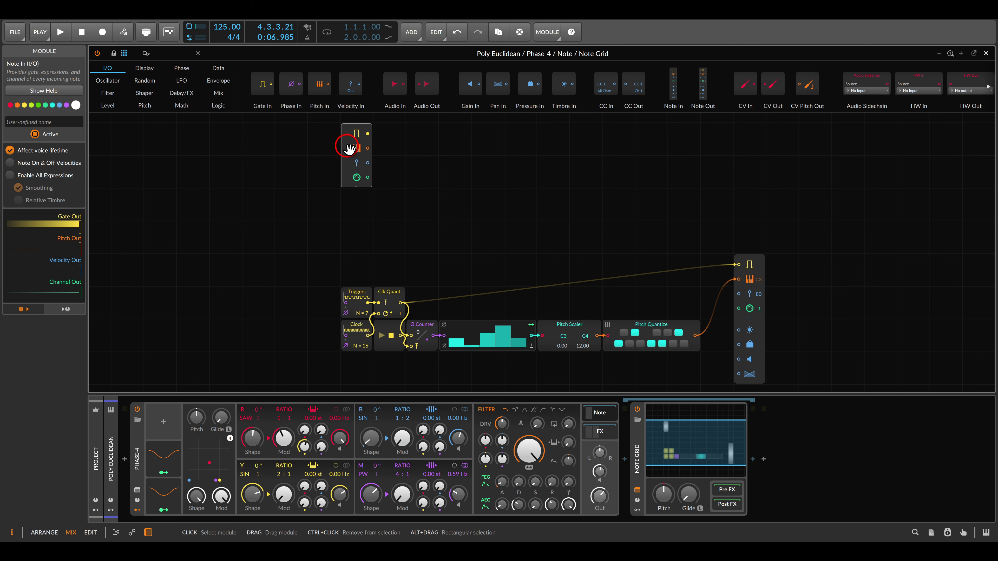
Step: Consult the help page of the Note In module, close it, and briefly test playback of the patch
left_click(57, 91)
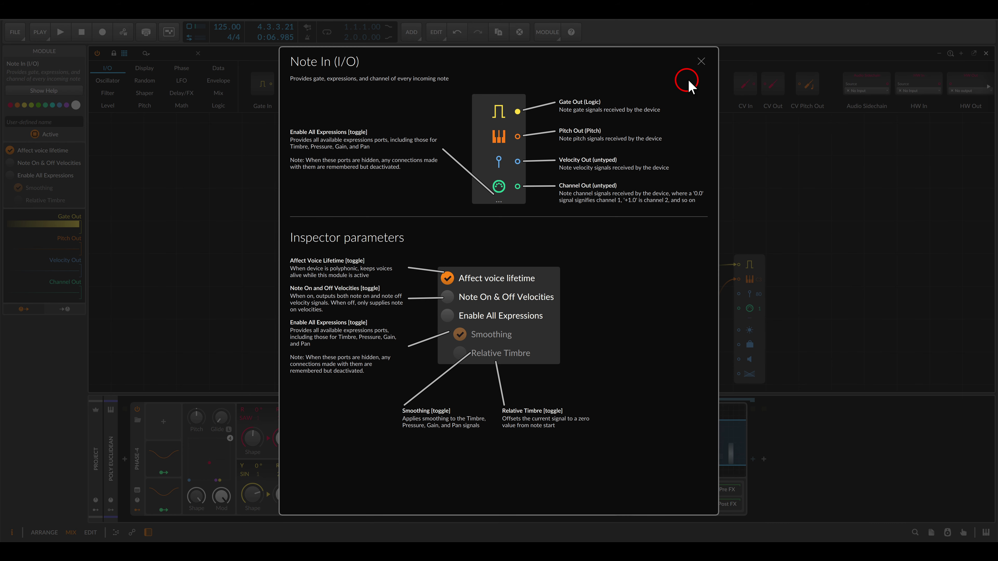
left_click(701, 62)
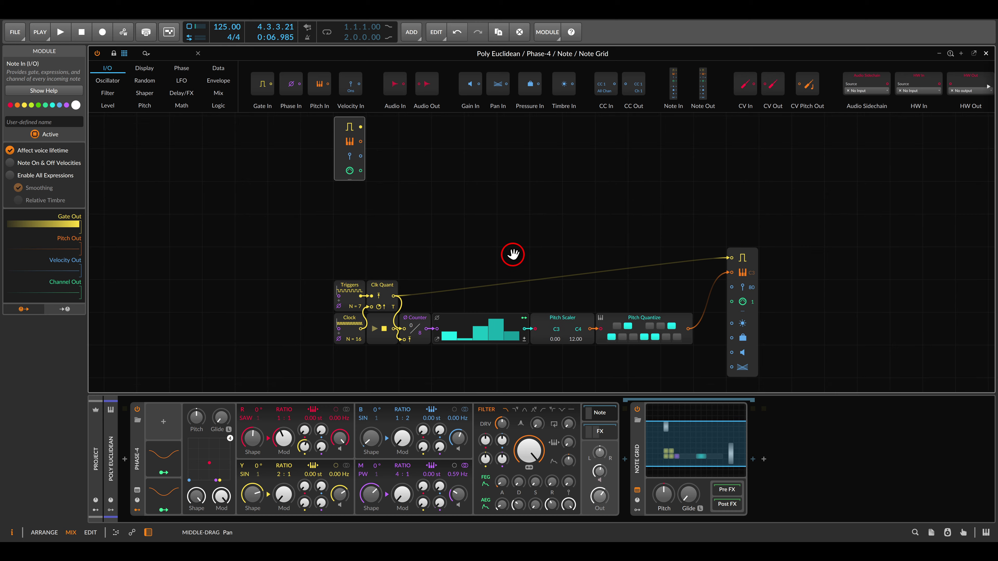
left_click_drag(513, 254, 484, 189)
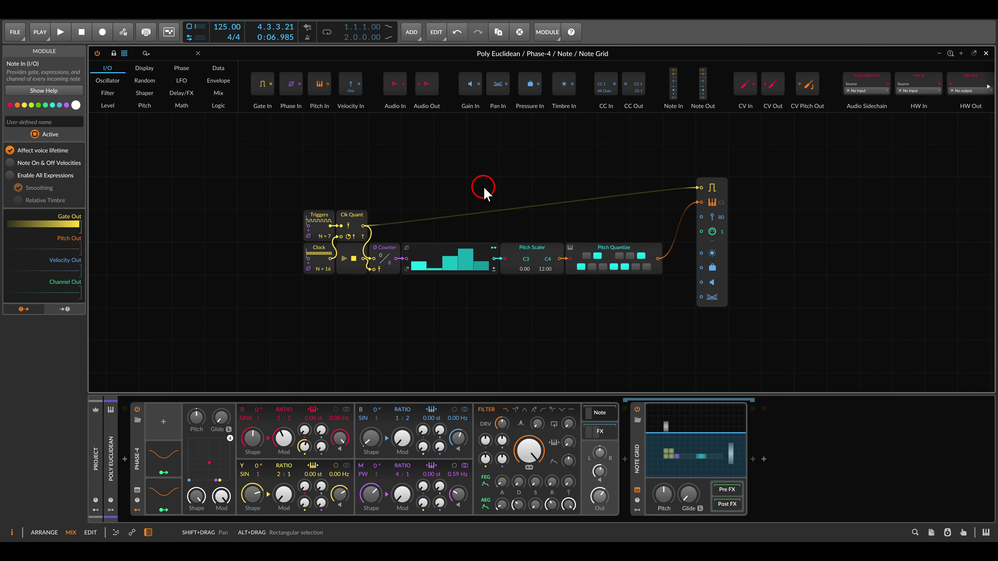
key("space")
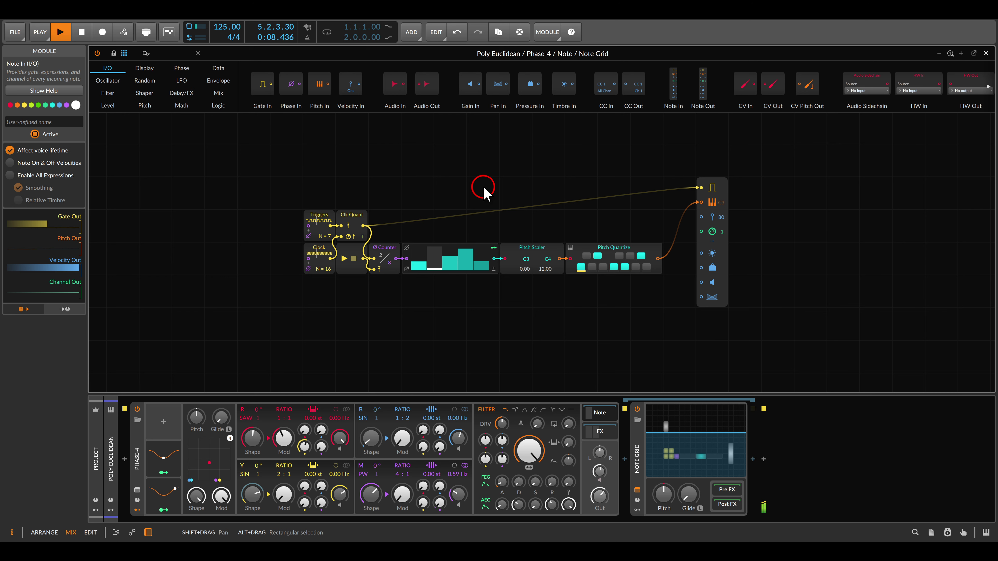
key("space")
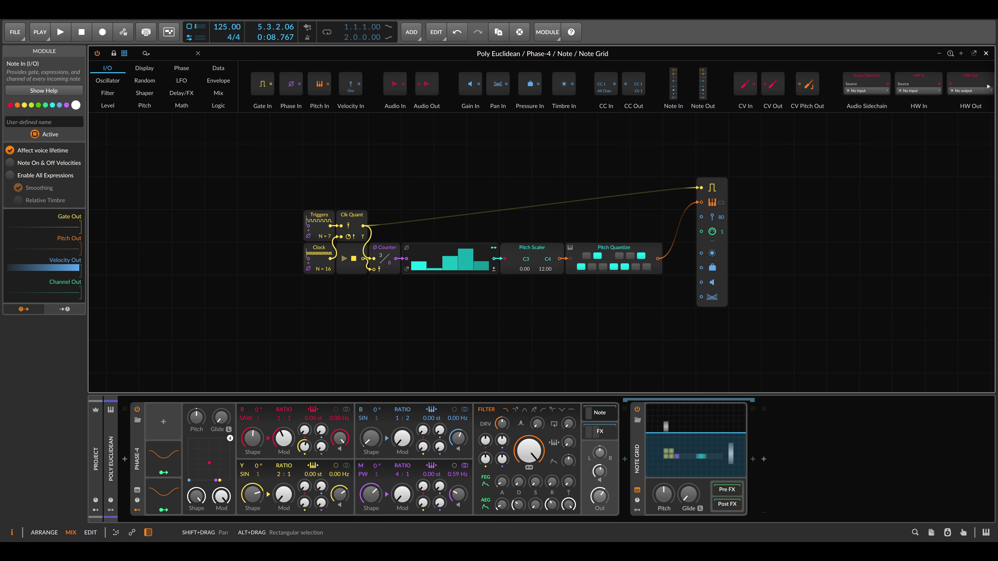
Step: Duplicate the whole sequencer chain, including its Note Out, and place the copy below the original with a small gap
scroll(726, 253, "down", 3)
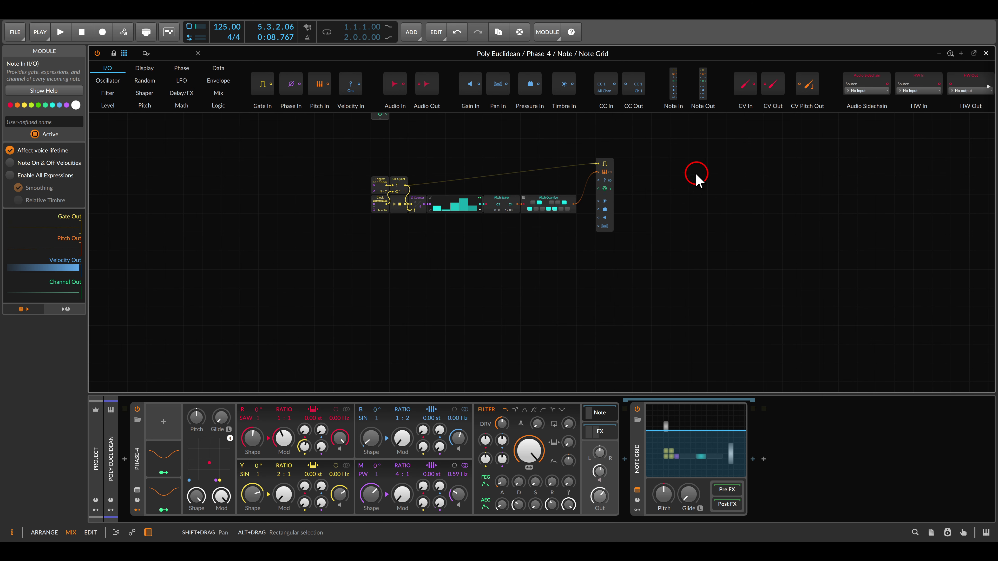
left_click_drag(695, 174, 328, 263)
key("ctrl+d")
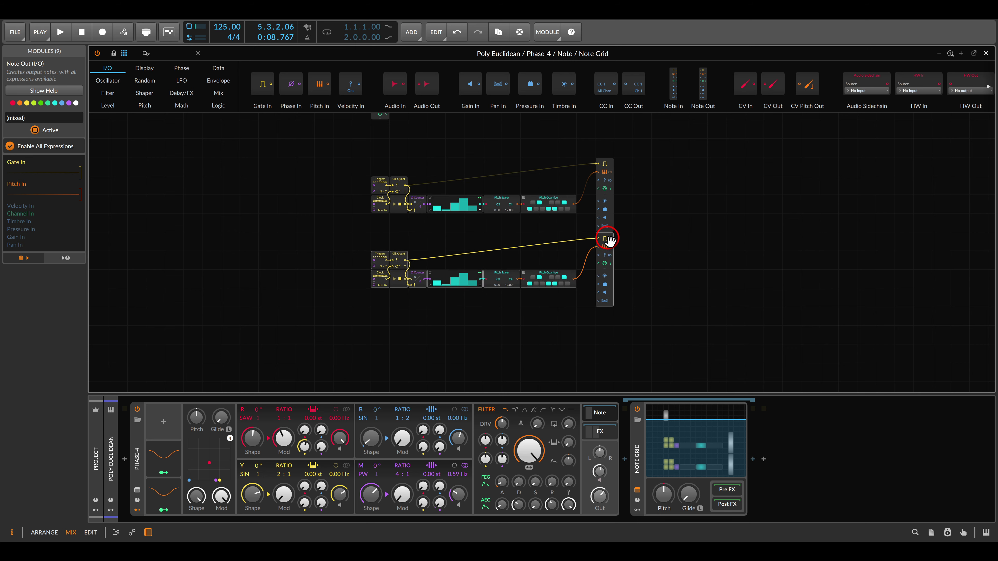
left_click_drag(608, 240, 608, 258)
Step: Color the original sequencer chain's modules red and the duplicated chain's modules green
left_click_drag(644, 158, 650, 375)
left_click(13, 103)
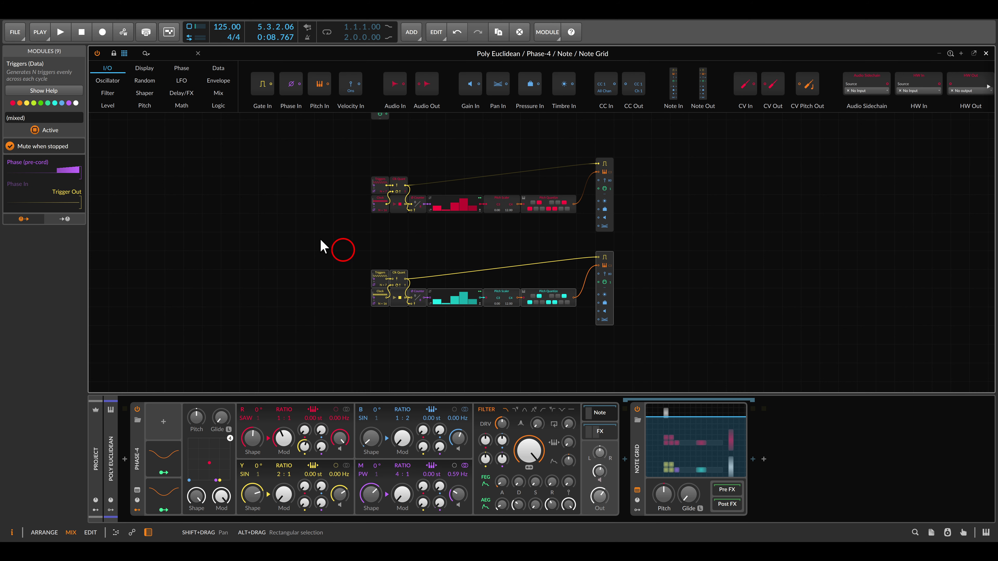
left_click(40, 103)
left_click(451, 251)
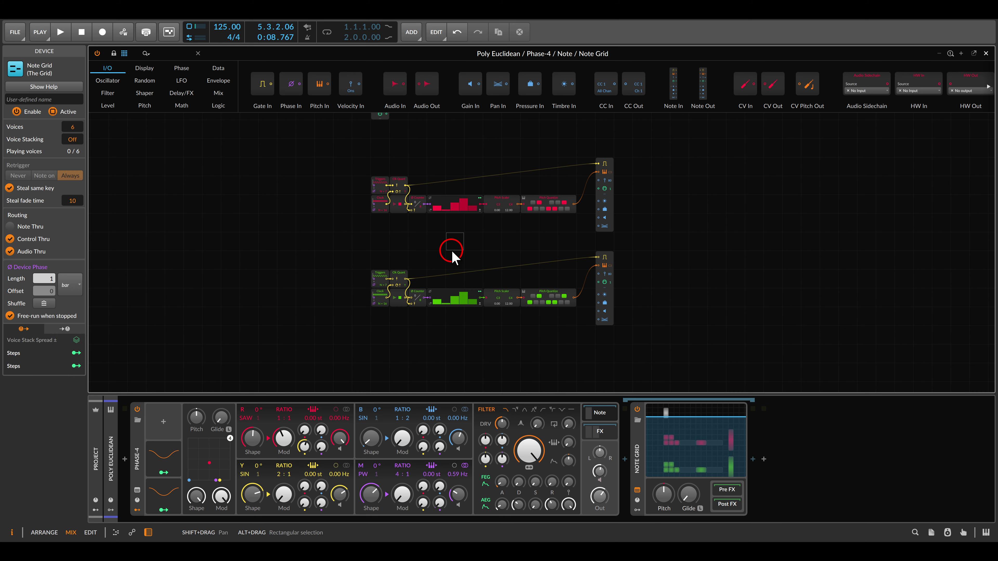
Step: Set the green chain's Clock to 12 and its Triggers to 5
scroll(407, 322, "up", 5)
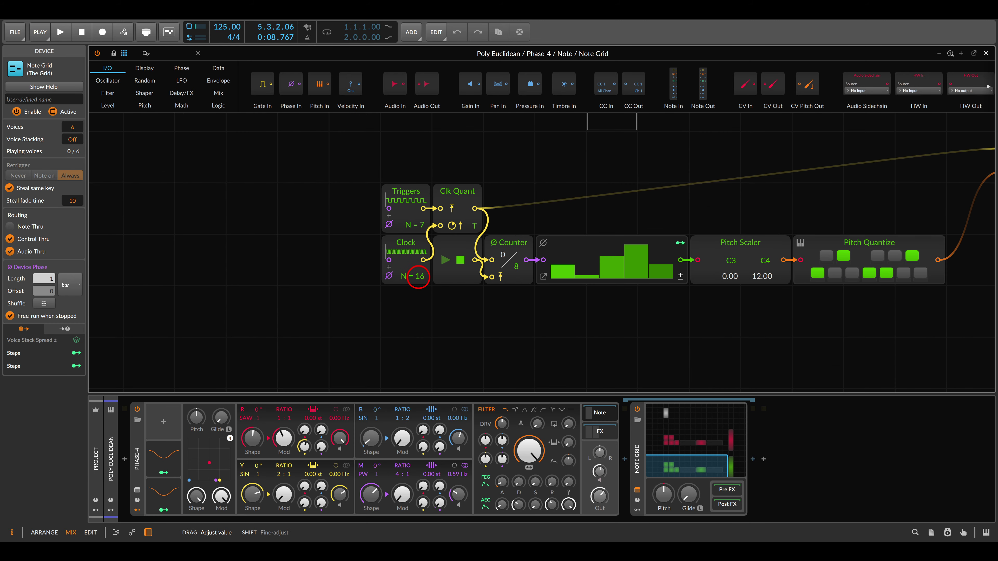
left_click_drag(418, 277, 415, 277)
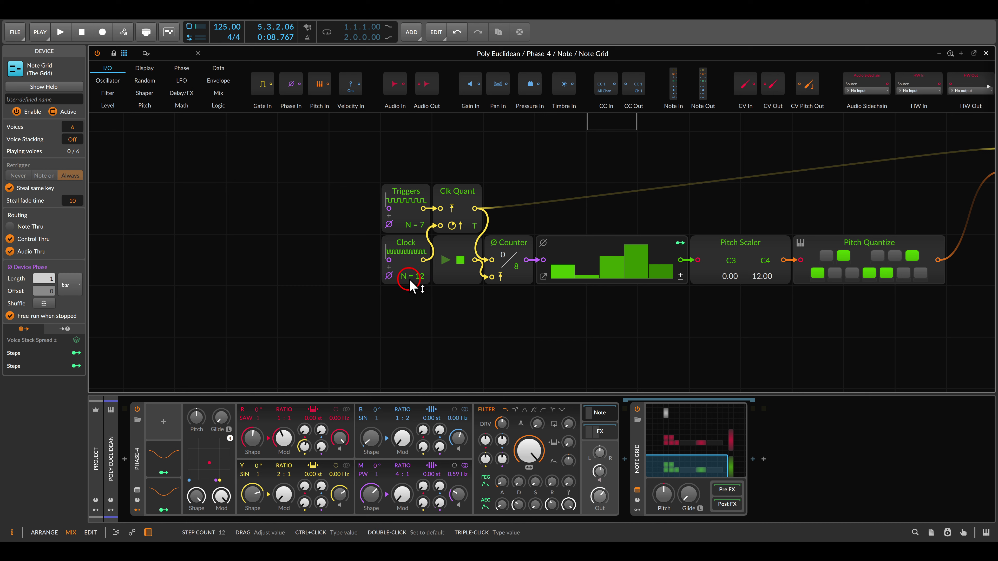
left_click_drag(421, 225, 424, 227)
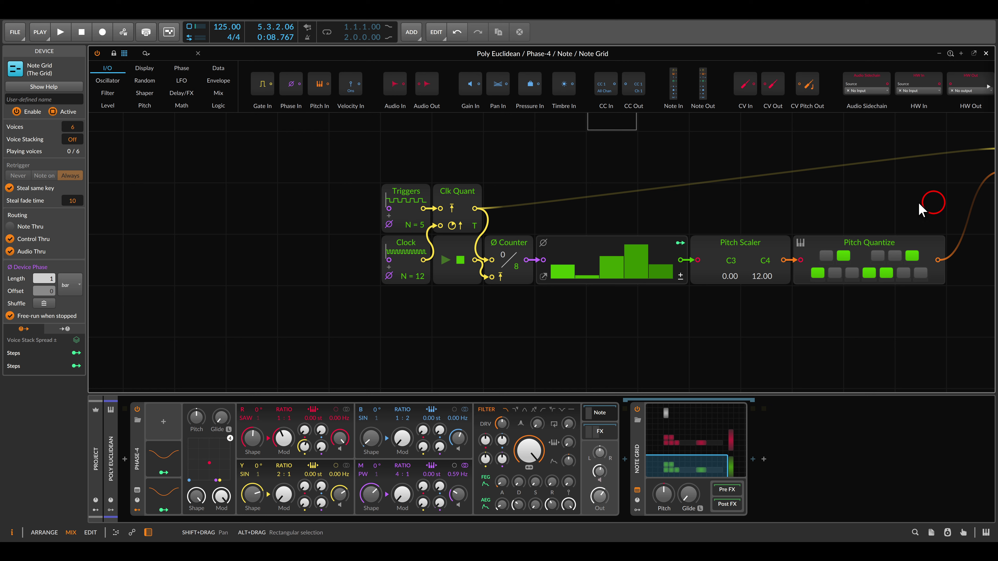
Step: Set the green chain's Steps module to 17 steps, randomize its values and close the step editor
scroll(562, 259, "down", 2)
left_click(502, 261)
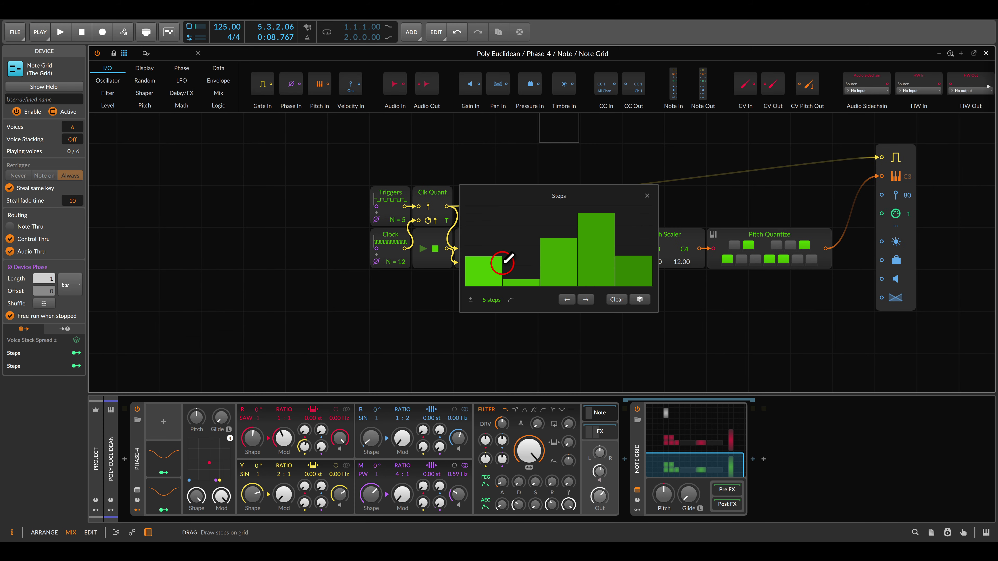
left_click_drag(484, 300, 484, 300)
left_click(641, 299)
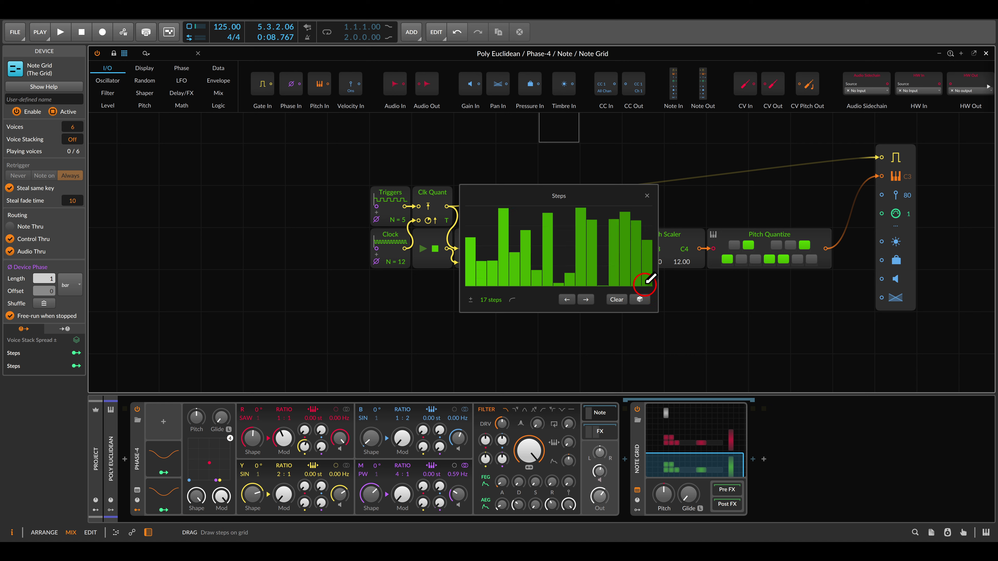
left_click(647, 196)
left_click(600, 278)
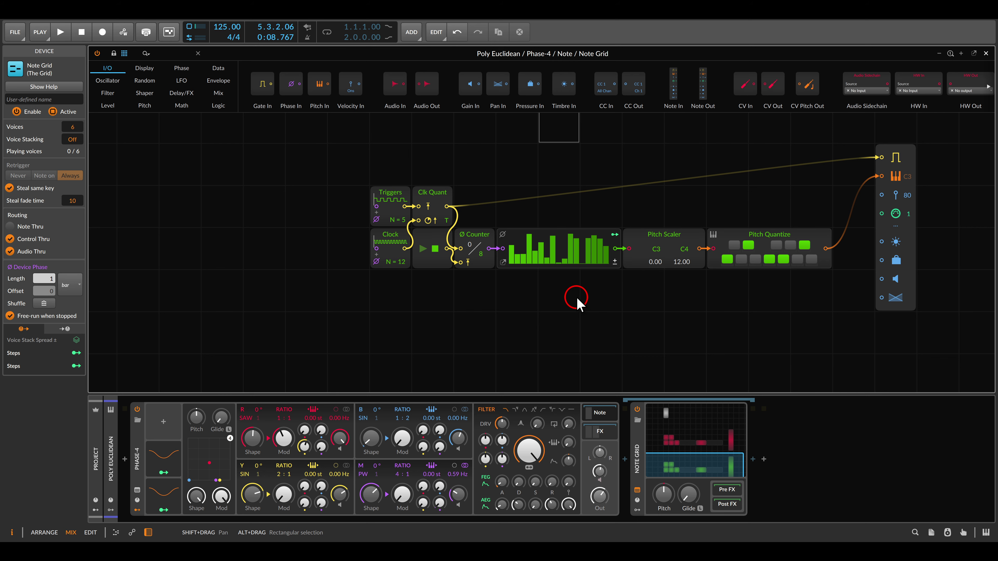
Step: Play both chains and set the red chain's Note Out velocity to 0 to hear the green chain alone
key("ctrl+v")
key("space")
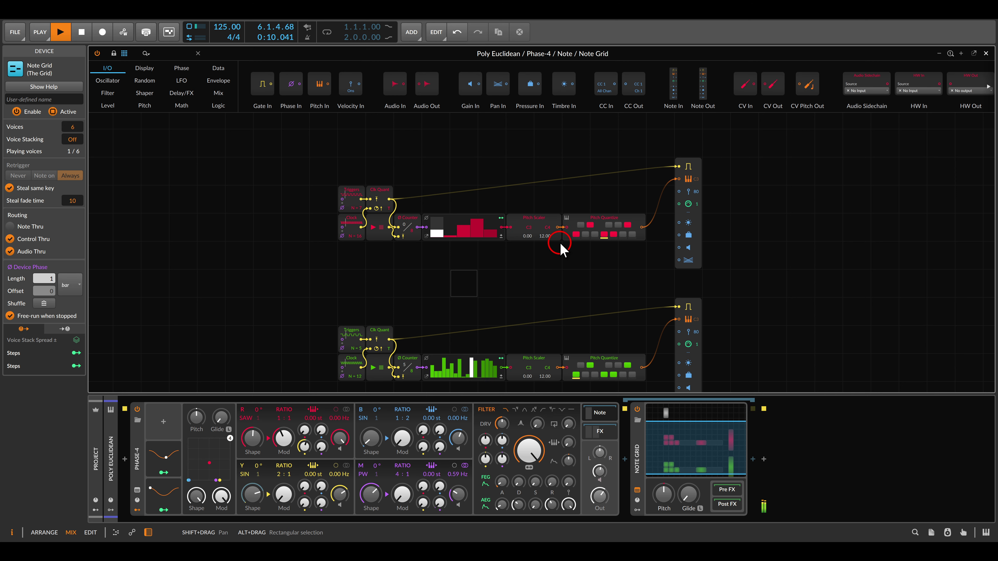
scroll(595, 277, "right", 1)
scroll(681, 193, "up", 5)
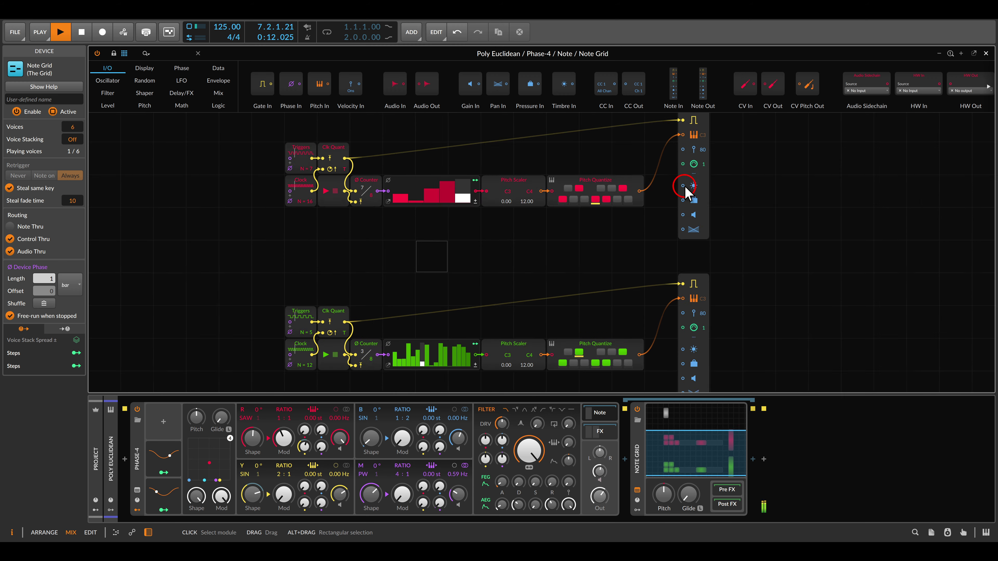
left_click_drag(603, 179, 603, 182)
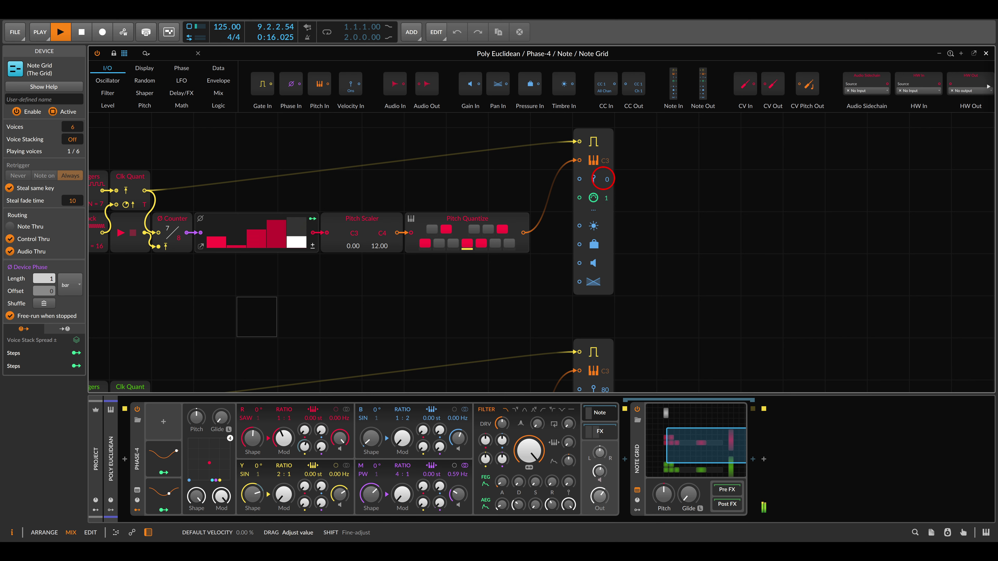
scroll(374, 308, "down", 4)
left_click_drag(361, 297, 449, 288)
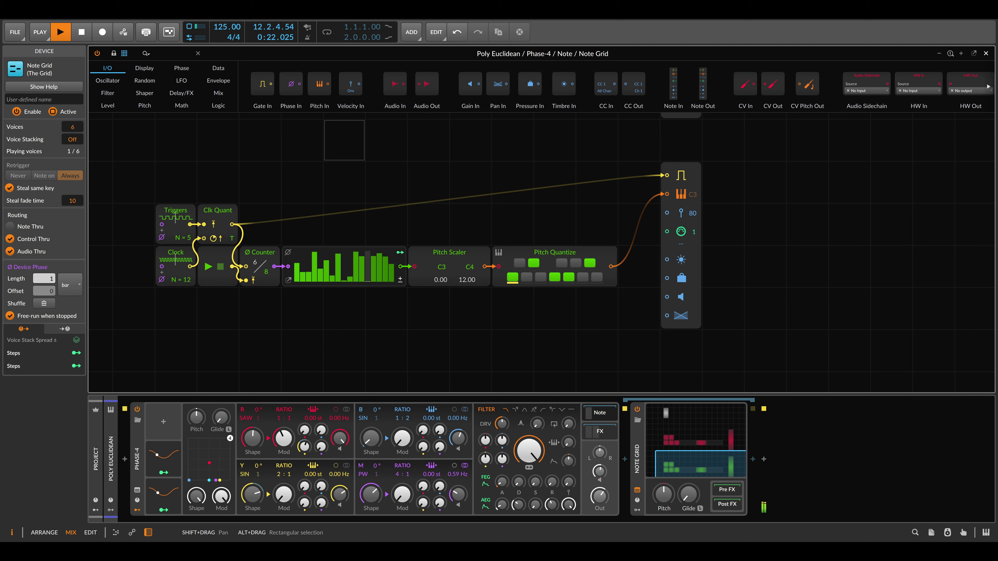
Step: Return the red chain's Note Out velocity to 80, listen to both chains together and stop playback
key("ctrl+v")
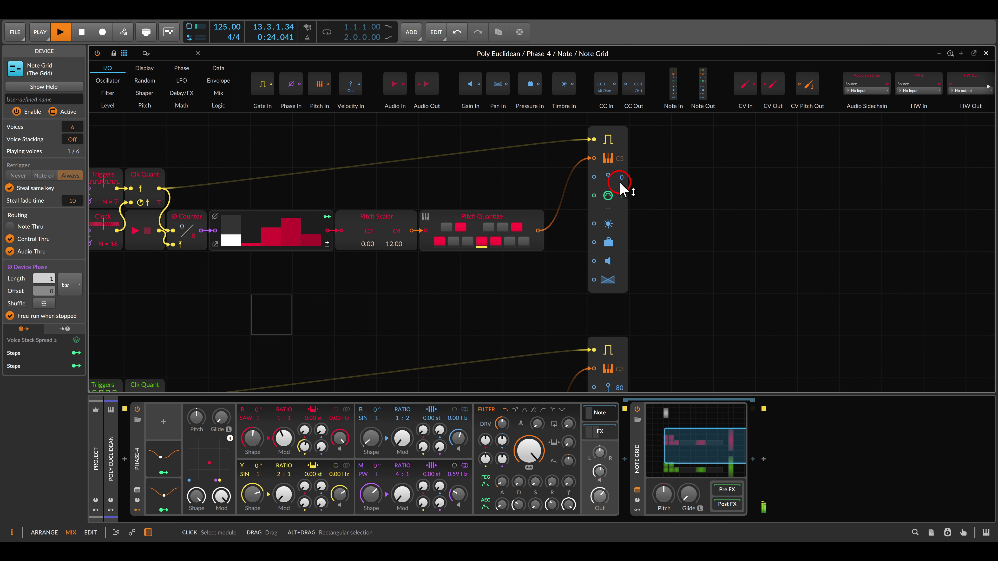
scroll(495, 291, "down", 5)
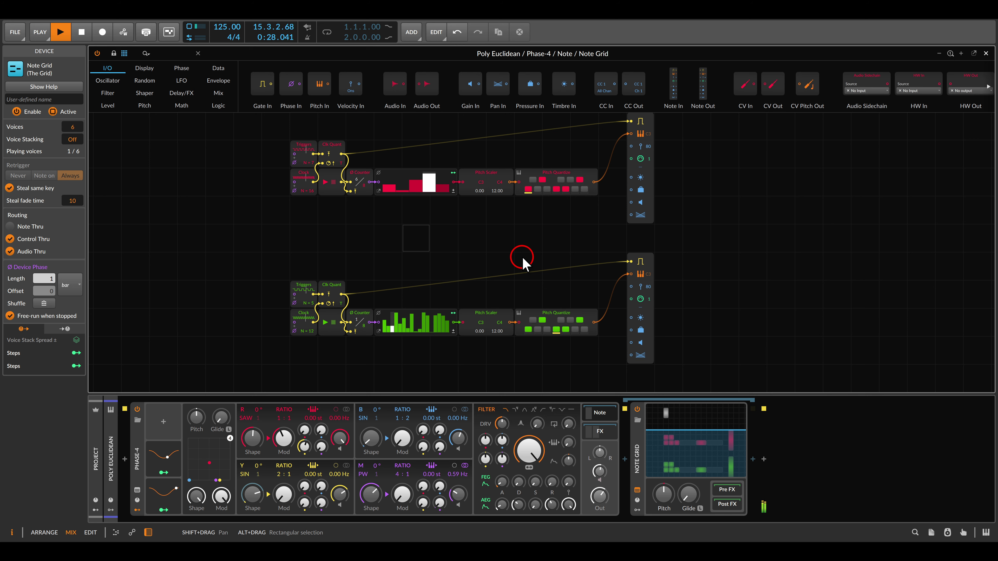
key("space")
Step: Duplicate the whole green chain, place the copy below it with a small gap, and color the copy yellow
scroll(522, 262, "down", 2)
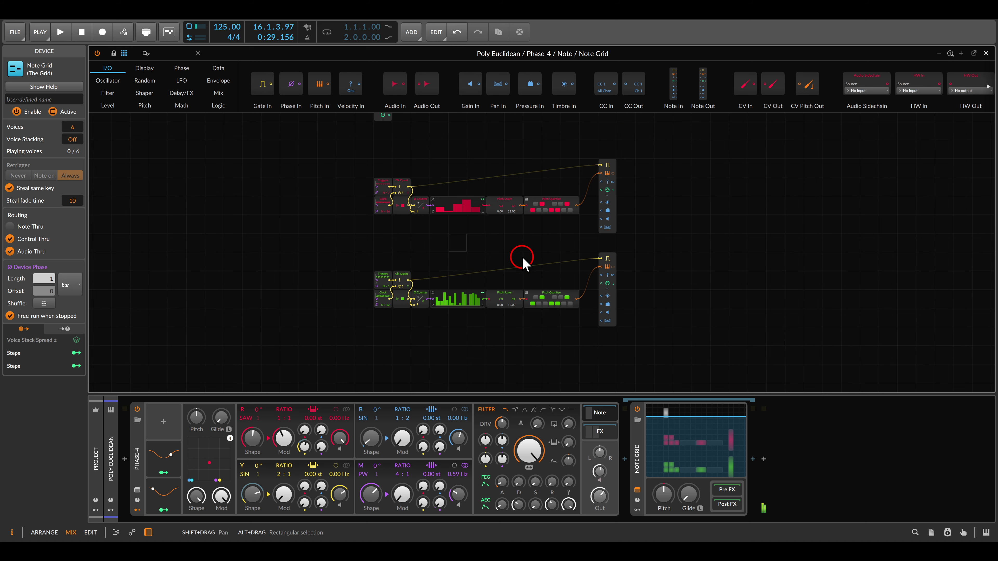
scroll(525, 358, "down", 3)
scroll(525, 358, "right", 2)
left_click_drag(334, 183, 581, 298)
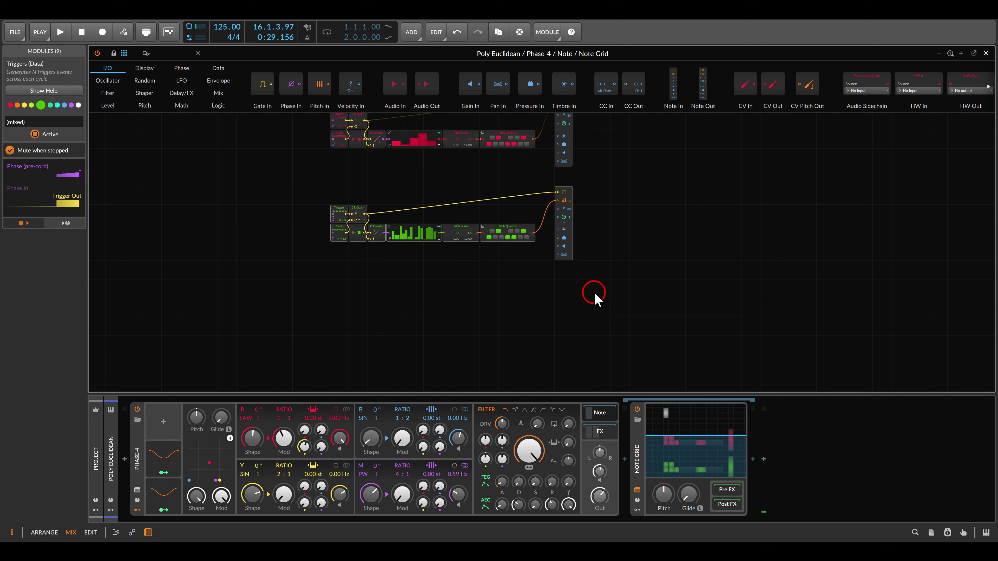
key("ctrl+d")
left_click_drag(566, 264, 572, 285)
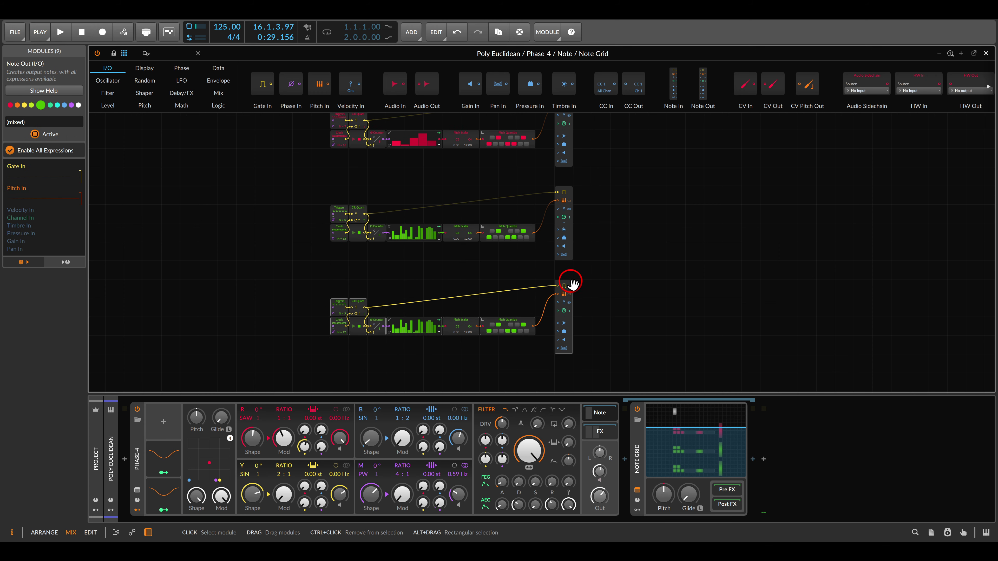
left_click(24, 105)
left_click(454, 295)
Step: Set the yellow chain's Clock to 15, its Triggers to 4 and its Counter to 5 steps
scroll(386, 325, "up", 5)
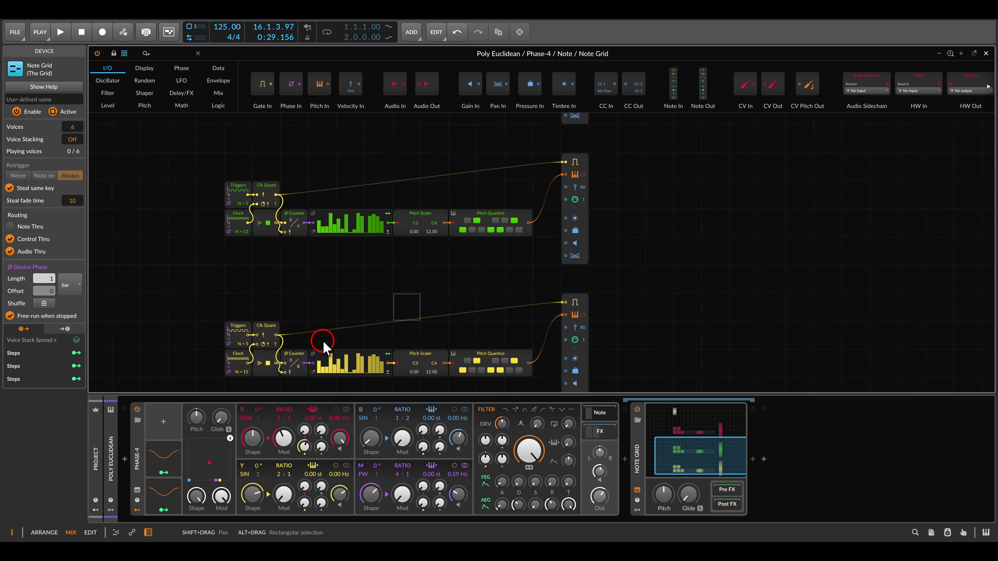
left_click_drag(448, 227, 449, 221)
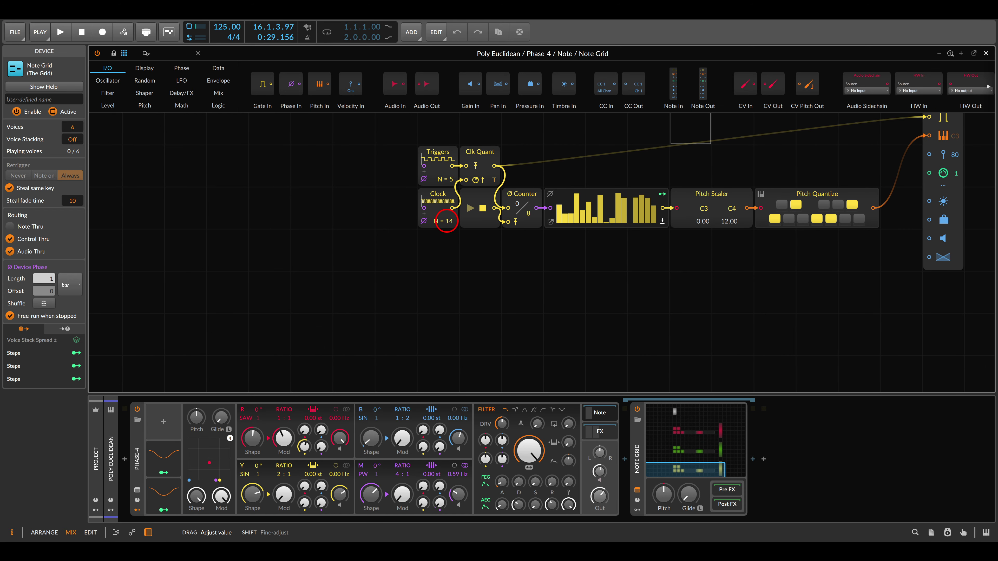
left_click_drag(450, 179, 449, 179)
left_click_drag(528, 213, 529, 216)
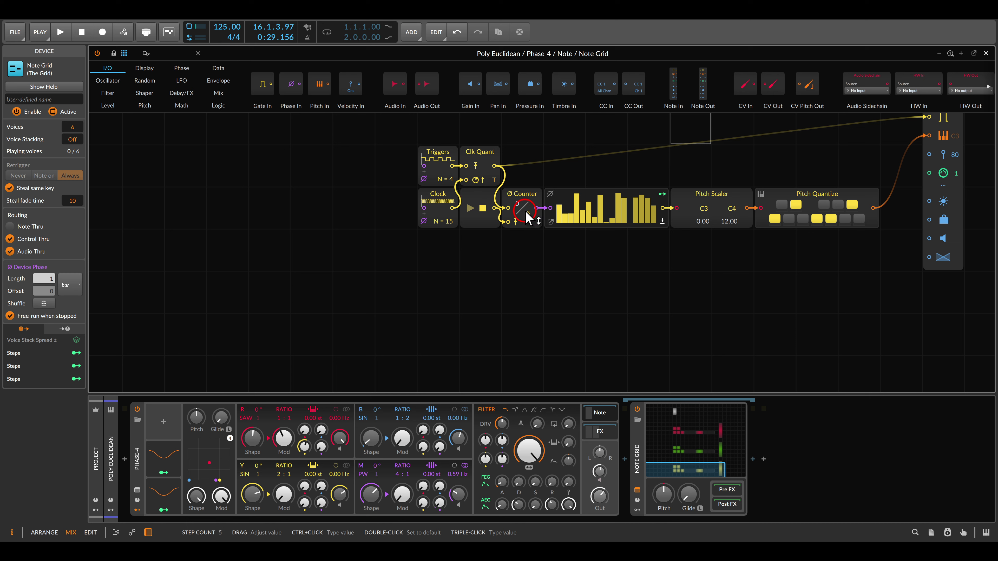
Step: Set the yellow chain's Steps module to 15 steps, randomize its values and close the step editor
left_click(550, 221)
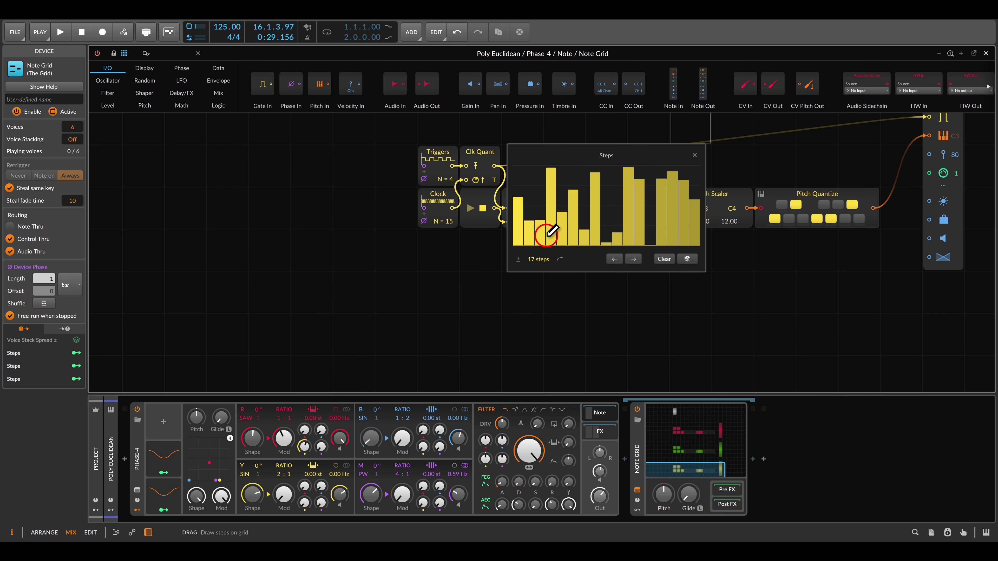
left_click_drag(538, 259, 539, 267)
left_click(686, 258)
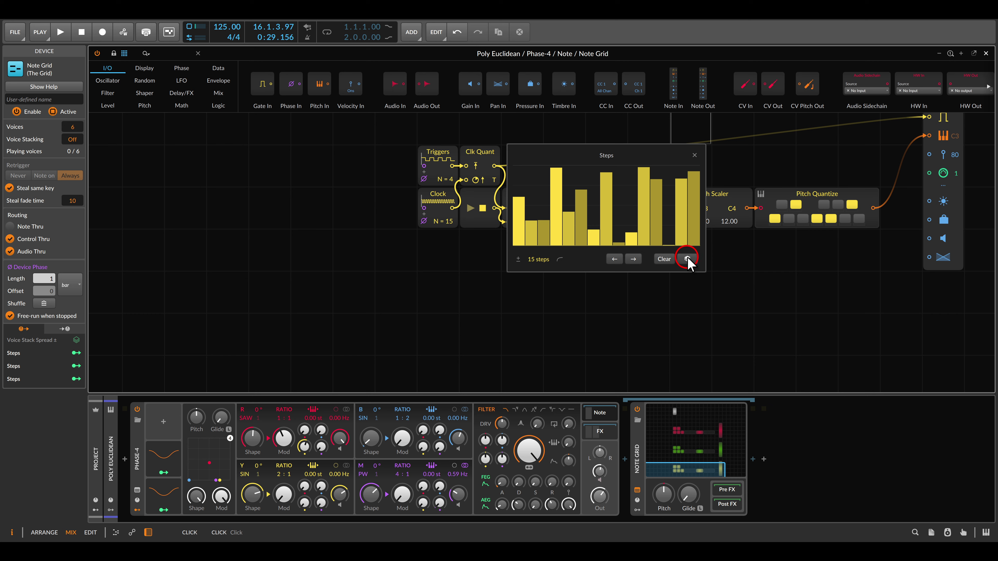
left_click(698, 201)
left_click(694, 155)
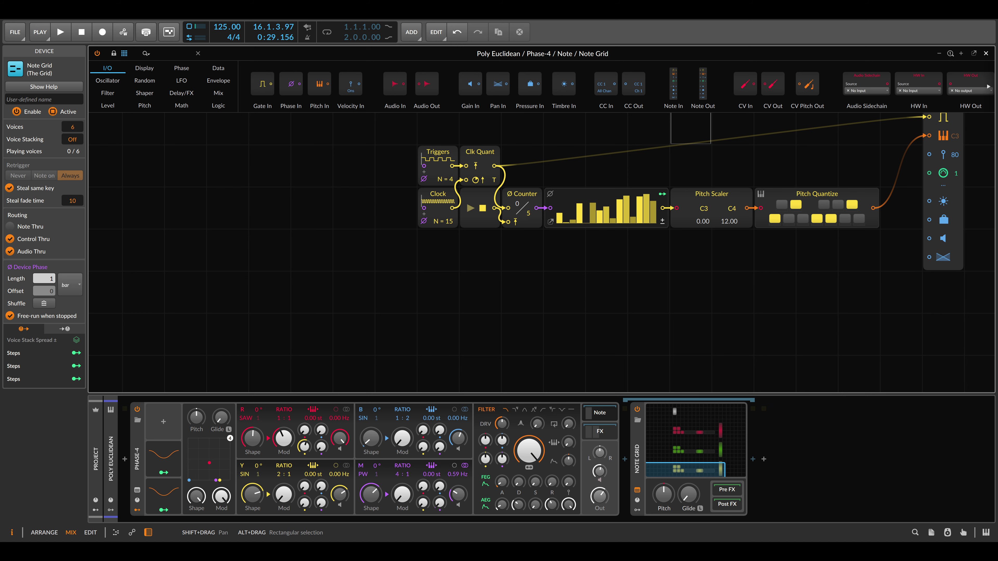
scroll(738, 259, "down", 3)
left_click_drag(764, 183, 669, 290)
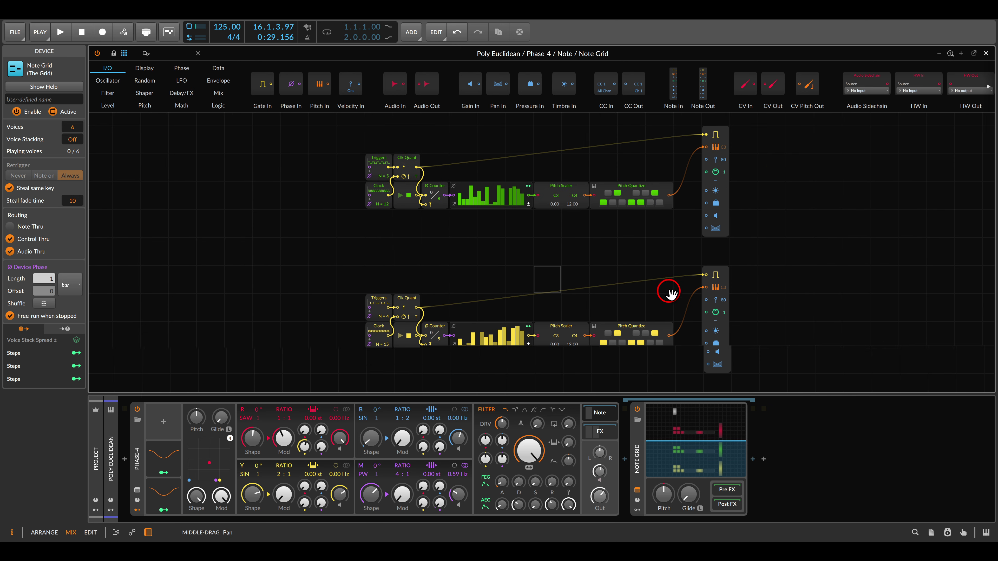
Step: Start playback and listen to the three chains together, looking over the red, green and yellow rows
key("space")
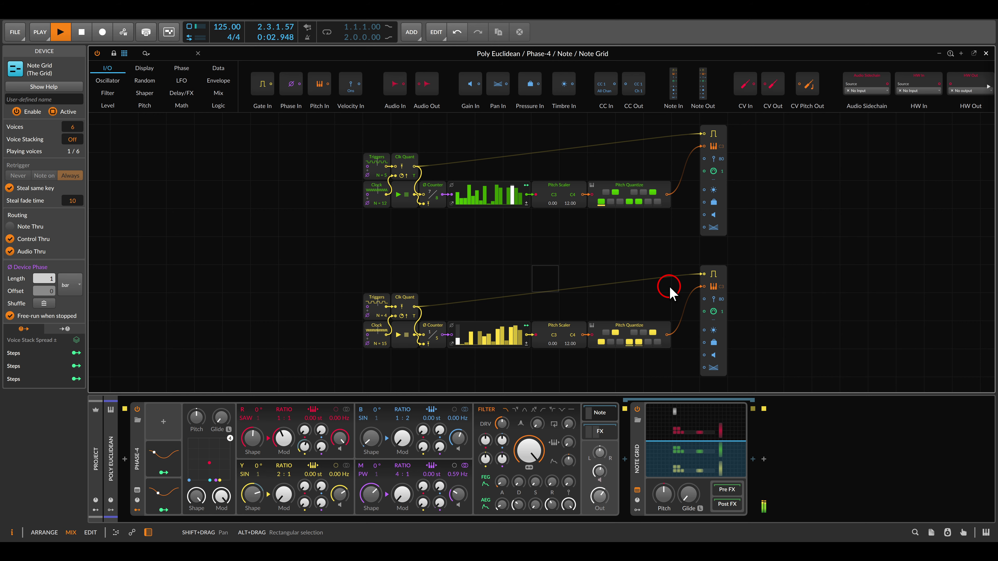
left_click_drag(670, 157, 603, 323)
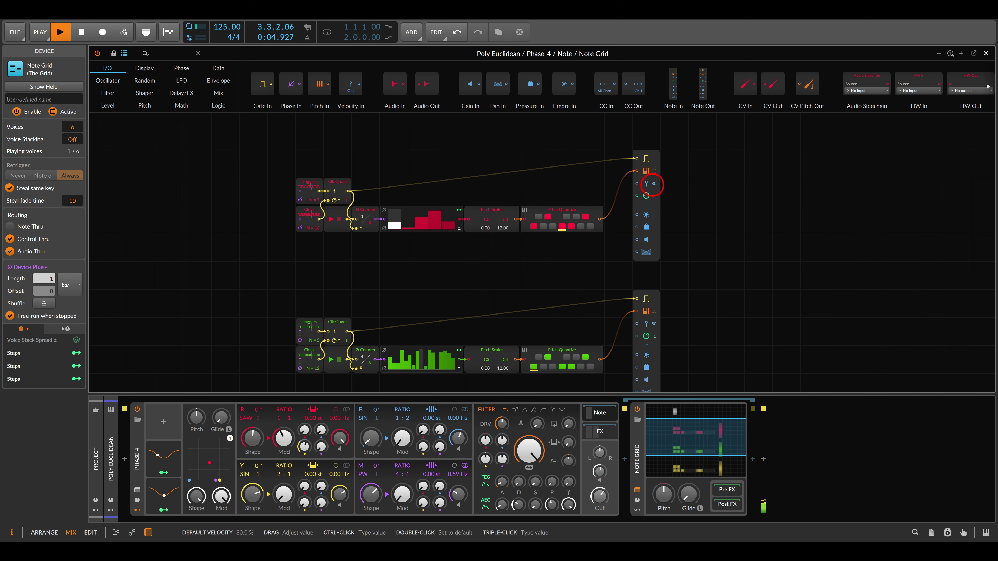
scroll(652, 204, "down", 3)
left_click_drag(646, 268, 658, 300)
scroll(628, 290, "down", 9)
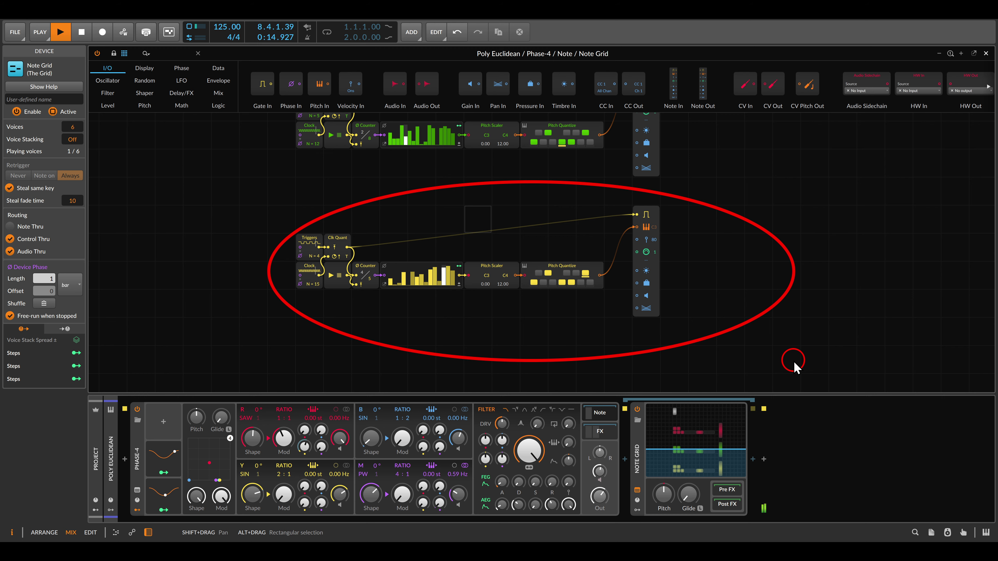
scroll(660, 268, "up", 9)
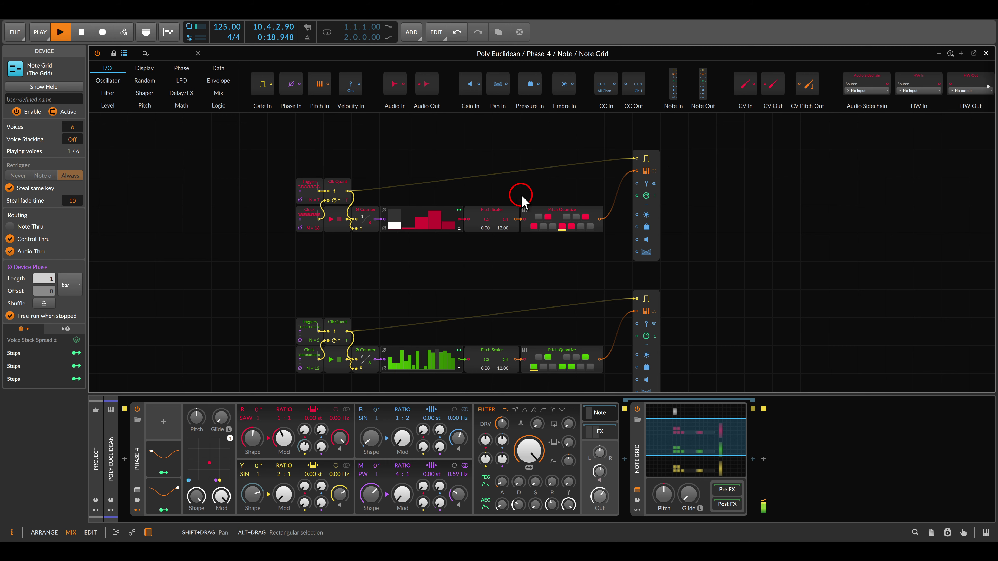
Step: Set the low pitch of the red chain's Pitch Scaler to -7.00
scroll(485, 232, "up", 3)
scroll(484, 232, "up", 3)
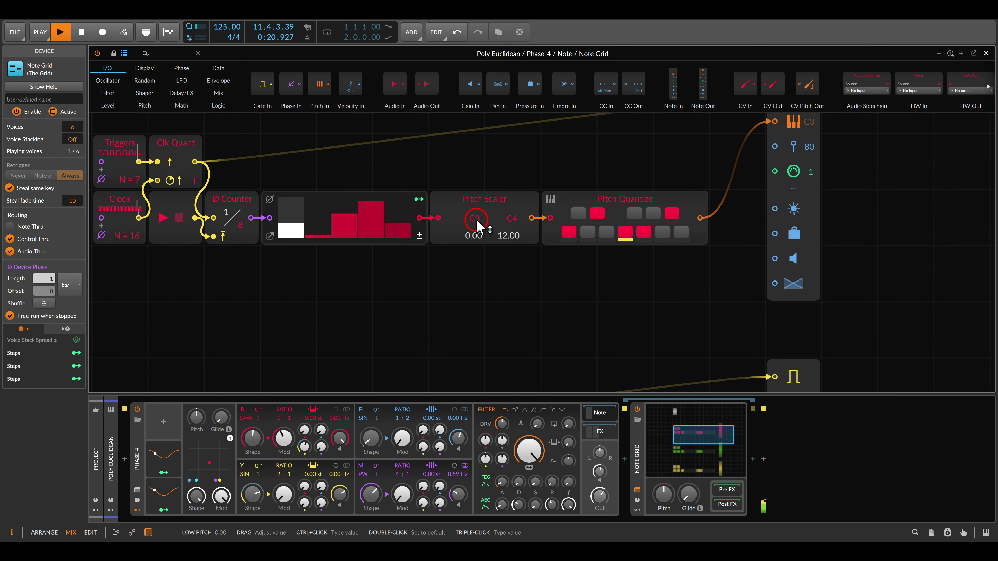
left_click_drag(474, 220, 462, 331)
scroll(460, 323, "down", 3)
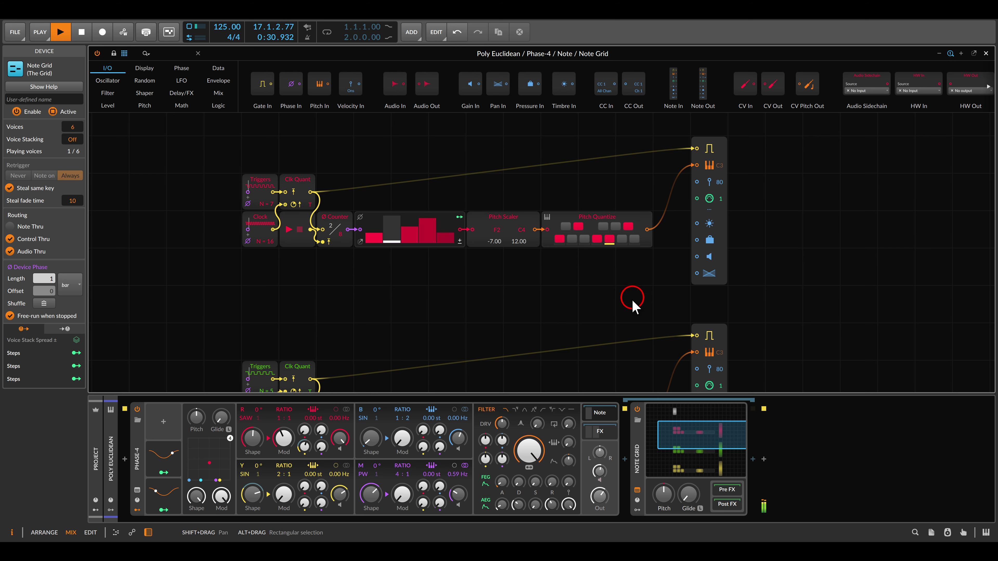
Step: Add a Value module below the green chain, near its Note Out, and make it bipolar
scroll(630, 301, "down", 4)
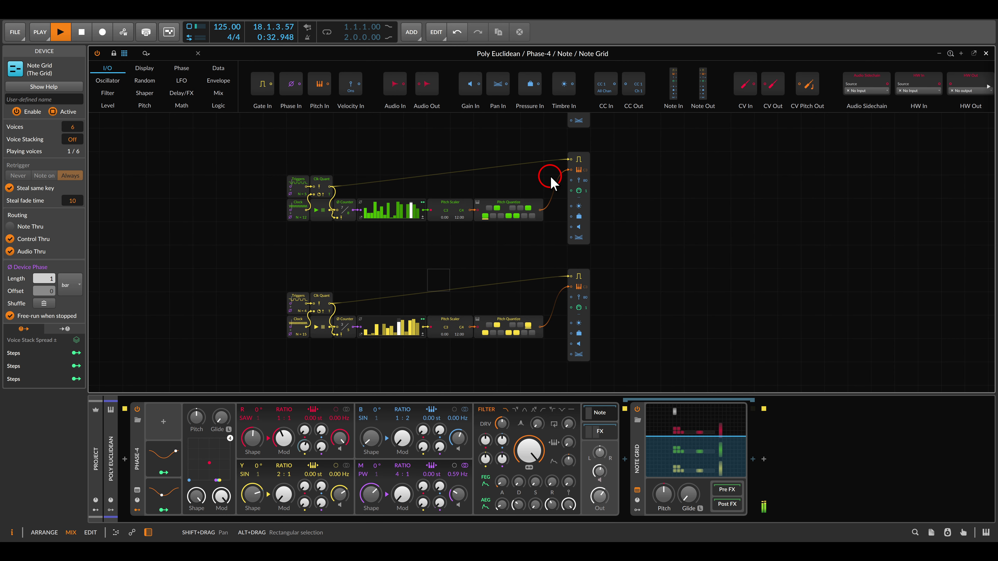
scroll(548, 264, "up", 4)
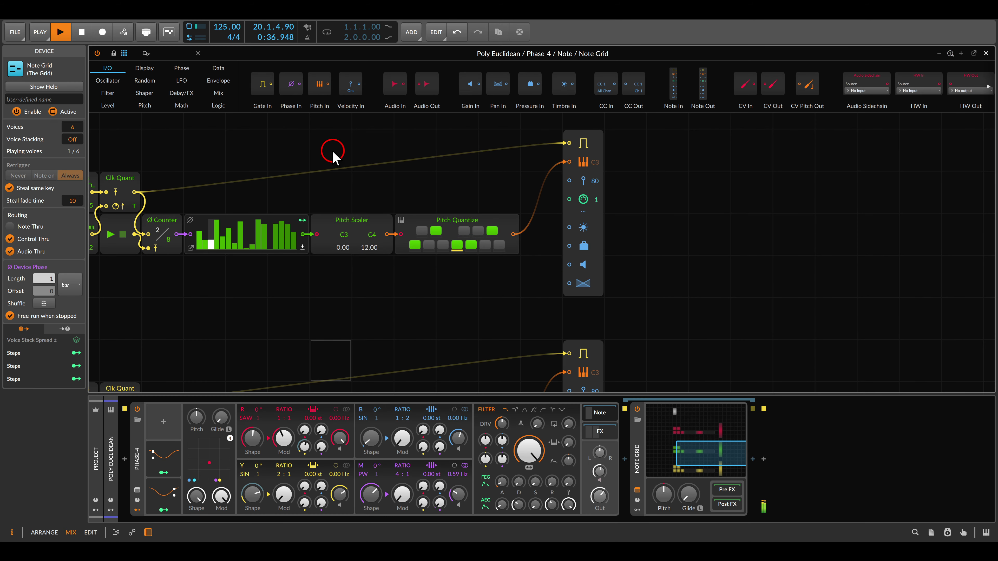
left_click(110, 105)
left_click_drag(290, 83, 491, 315)
scroll(463, 283, "down", 3)
left_click(76, 144)
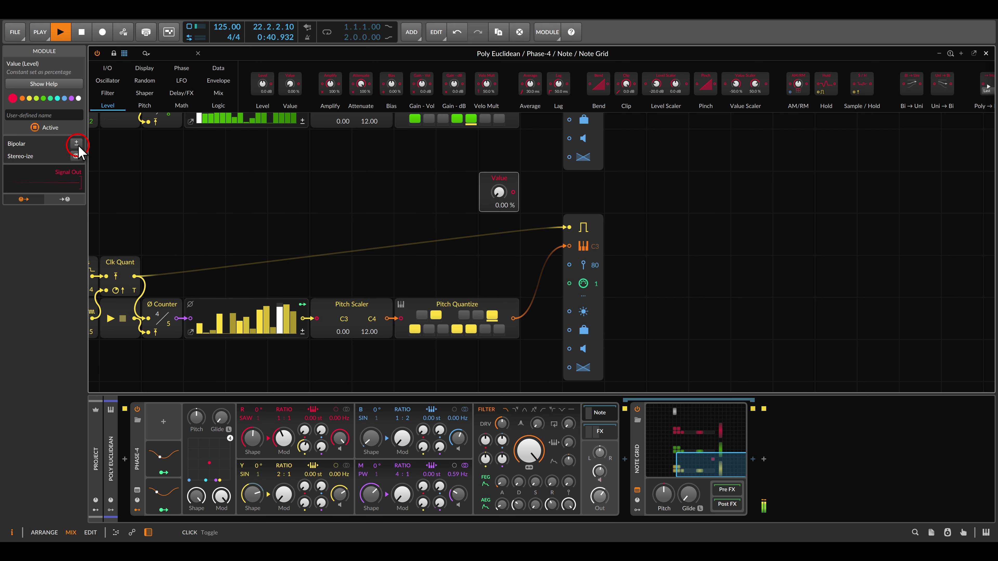
Step: Connect the Value module to the pan input of the green chain's Note Out and set it to -100 %
scroll(491, 203, "up", 2)
scroll(493, 206, "up", 2)
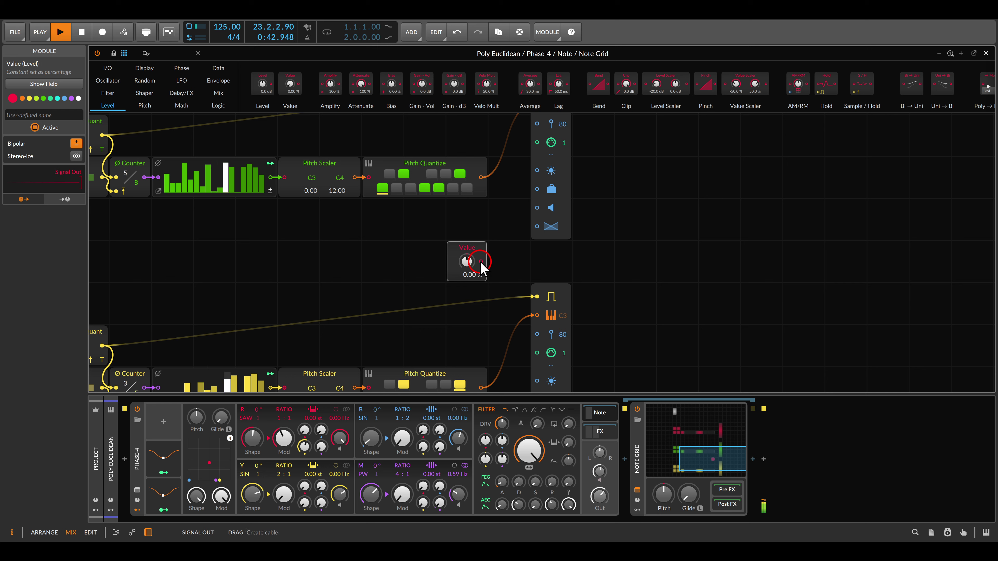
left_click_drag(526, 216, 535, 208)
left_click_drag(466, 261, 471, 268)
Step: Duplicate the Value module for the yellow chain, connect it to that Note Out's pan input and set it to 100 %
key("ctrl+d")
scroll(456, 251, "down", 5)
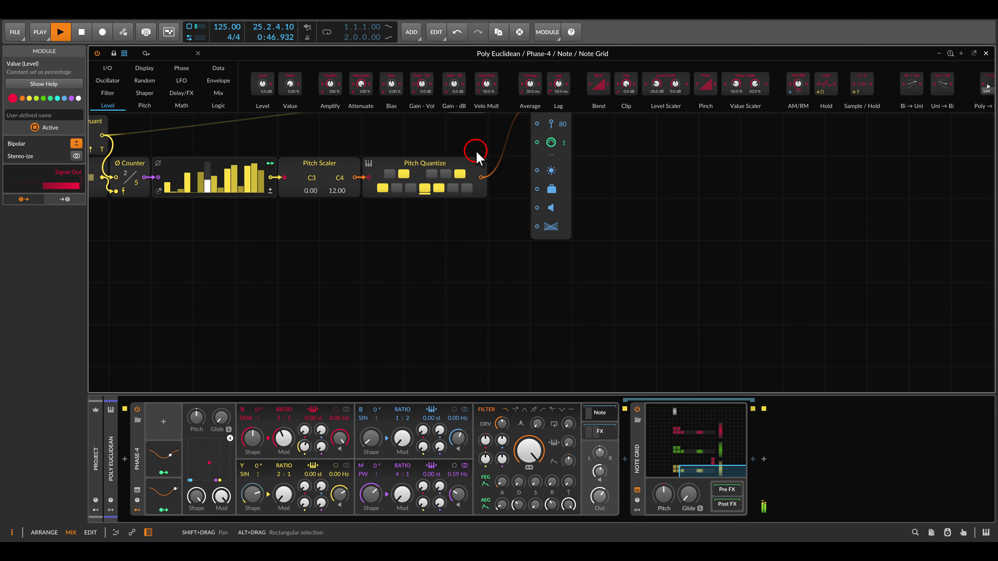
scroll(476, 157, "up", 3)
left_click_drag(536, 125, 537, 142)
scroll(498, 192, "down", 3)
left_click_drag(467, 136, 491, 283)
scroll(541, 270, "down", 3)
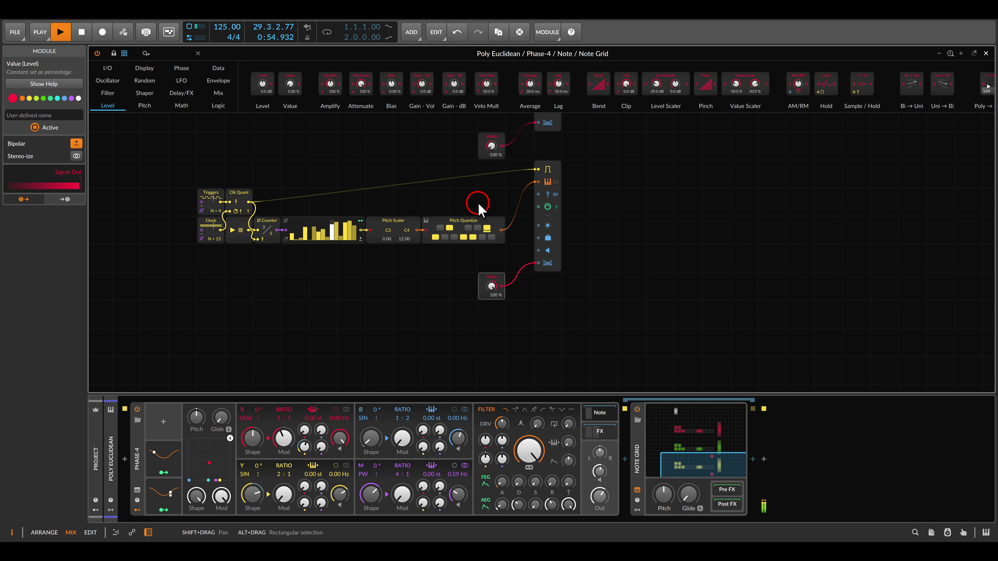
Step: Temporarily lower the chains' Note Out velocities to hear the panned voices separately, and return them to 80
scroll(471, 198, "down", 4)
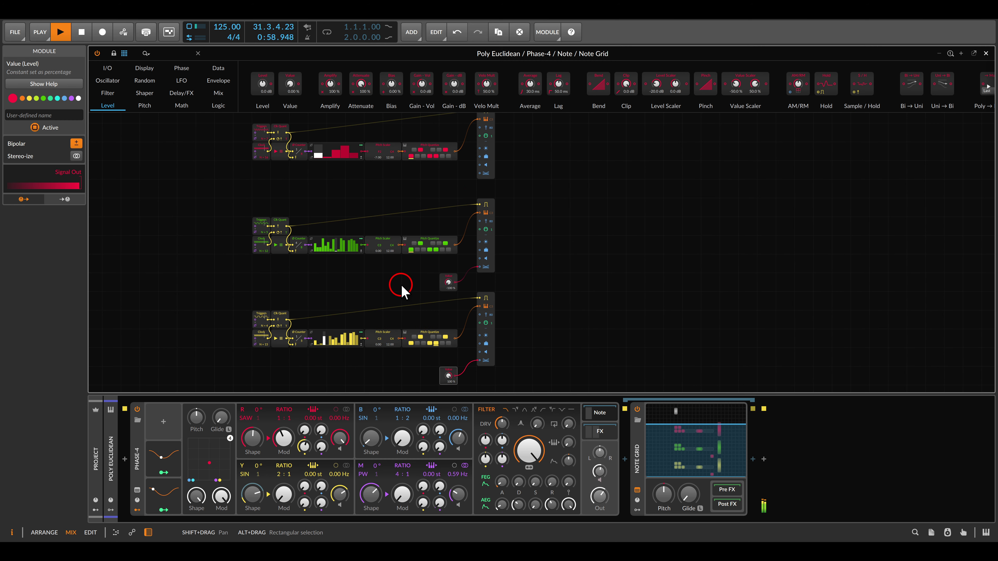
left_click_drag(490, 128, 490, 134)
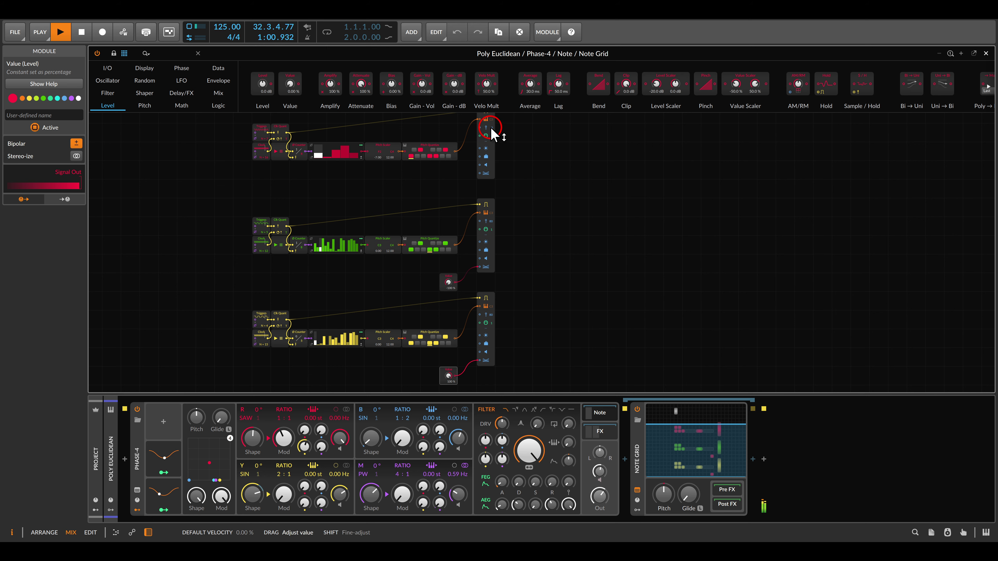
left_click(492, 222)
mouse_move(494, 227)
left_mouse_down()
mouse_move(511, 306)
mouse_move(445, 367)
mouse_move(478, 399)
mouse_move(494, 319)
left_mouse_up()
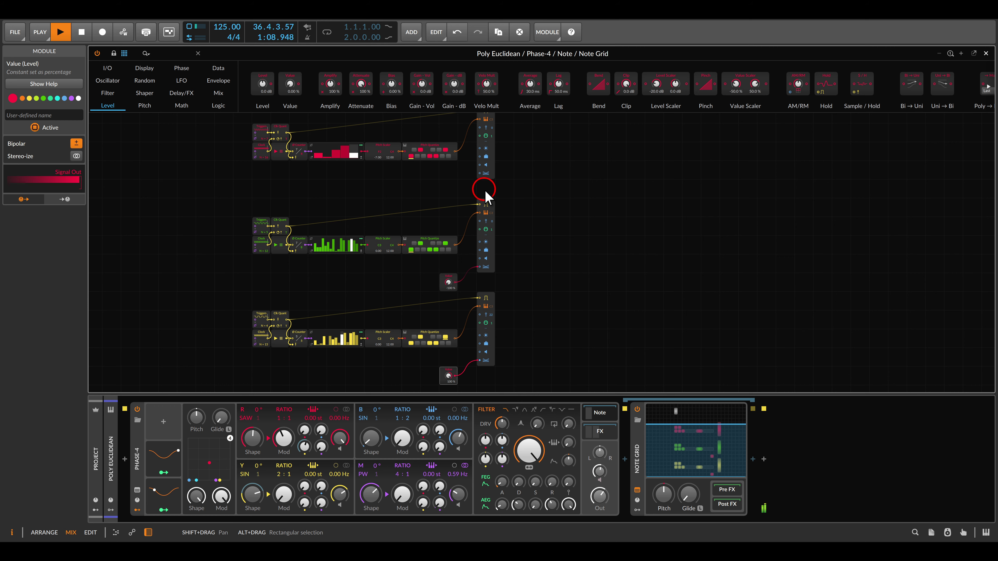
mouse_move(504, 244)
left_mouse_down()
mouse_move(448, 275)
mouse_move(451, 289)
left_mouse_up()
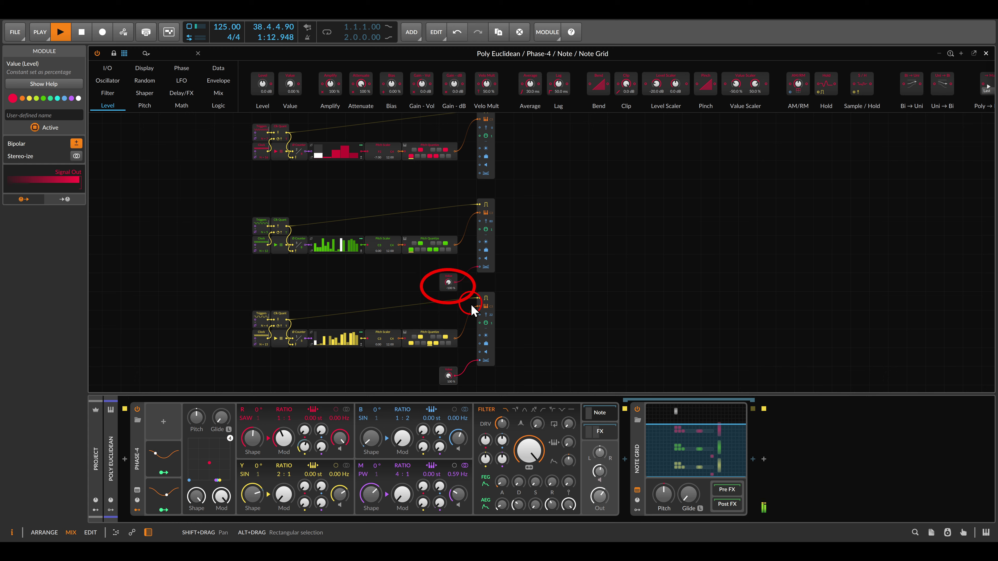
mouse_move(473, 311)
left_mouse_down()
mouse_move(494, 308)
mouse_move(492, 322)
left_mouse_up()
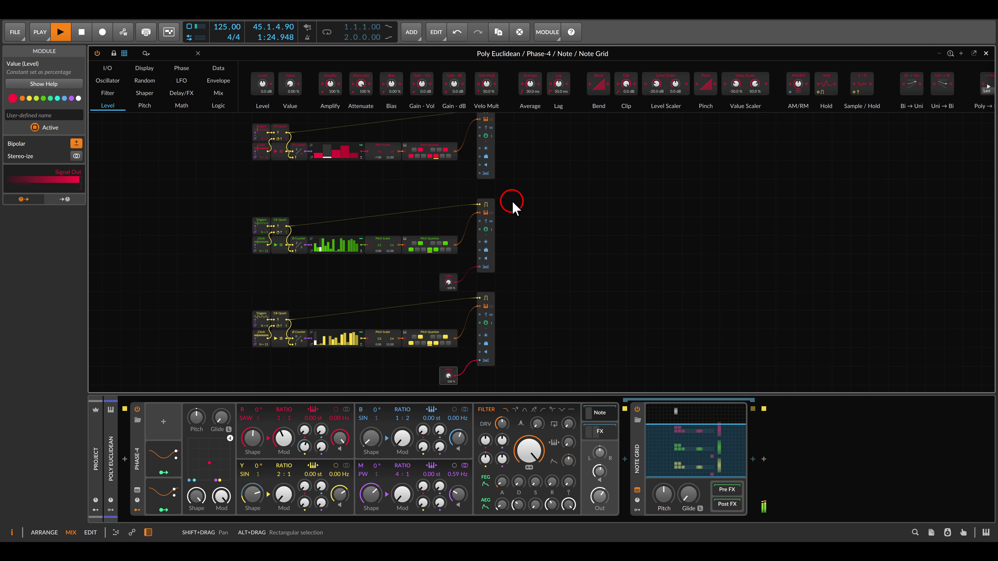
Step: Duplicate the Steps module in the red, green and yellow chains, placing each copy directly below its original
scroll(512, 201, "up", 5)
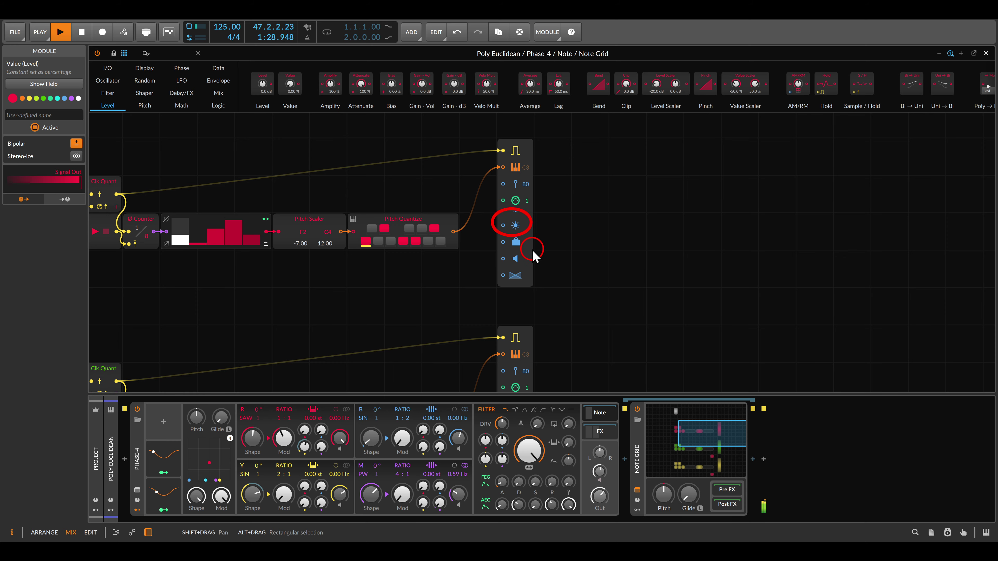
scroll(412, 256, "down", 4)
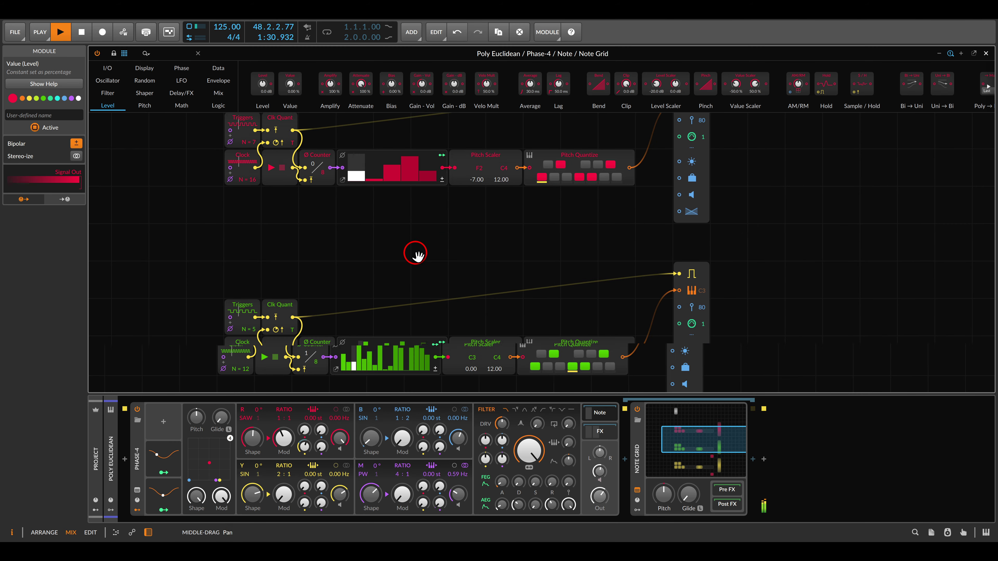
scroll(430, 185, "down", 1)
scroll(452, 252, "down", 3)
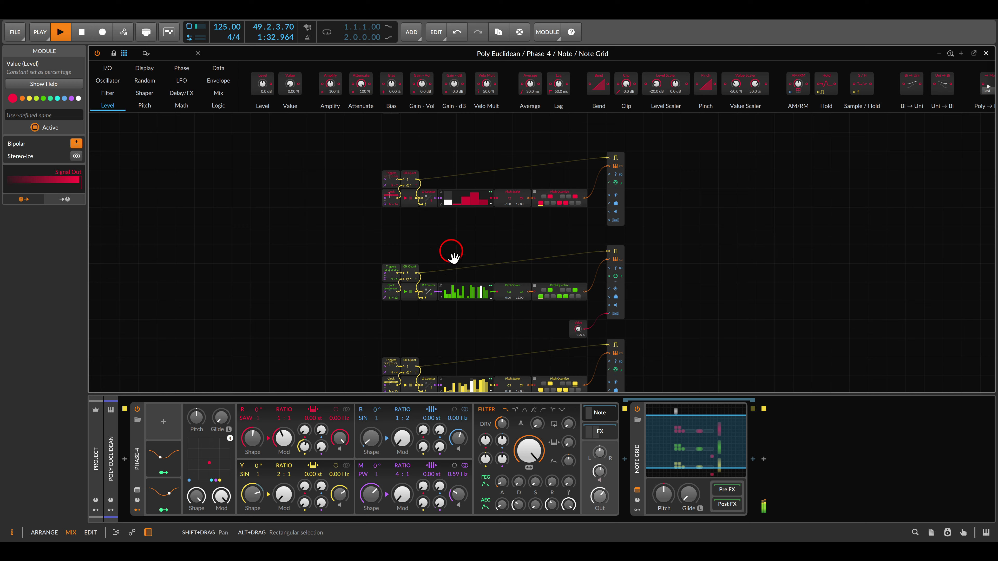
left_click(457, 200)
key("ctrl+d")
scroll(462, 223, "down", 1)
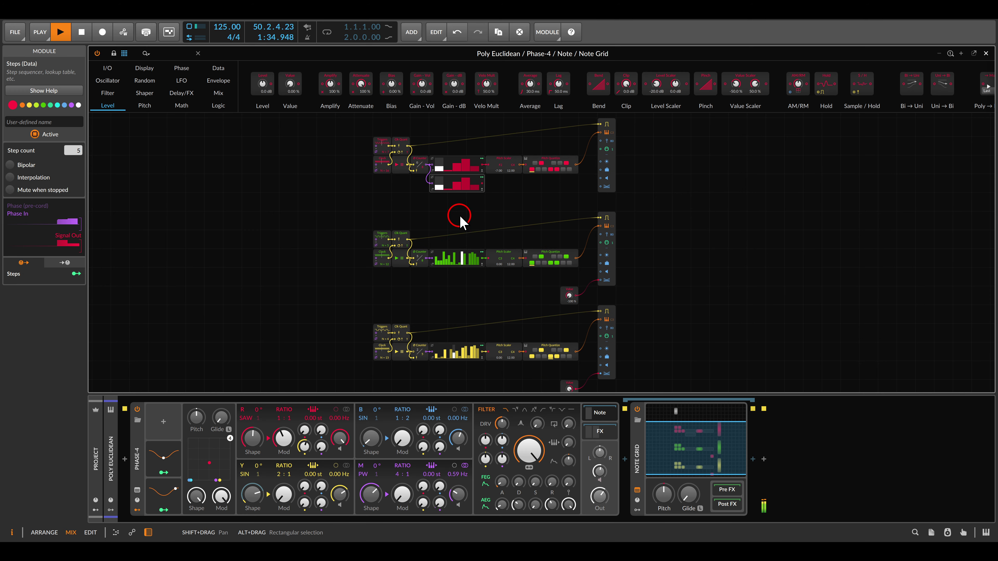
key("ctrl+d")
scroll(463, 293, "down", 1)
left_click(458, 314)
key("ctrl+d")
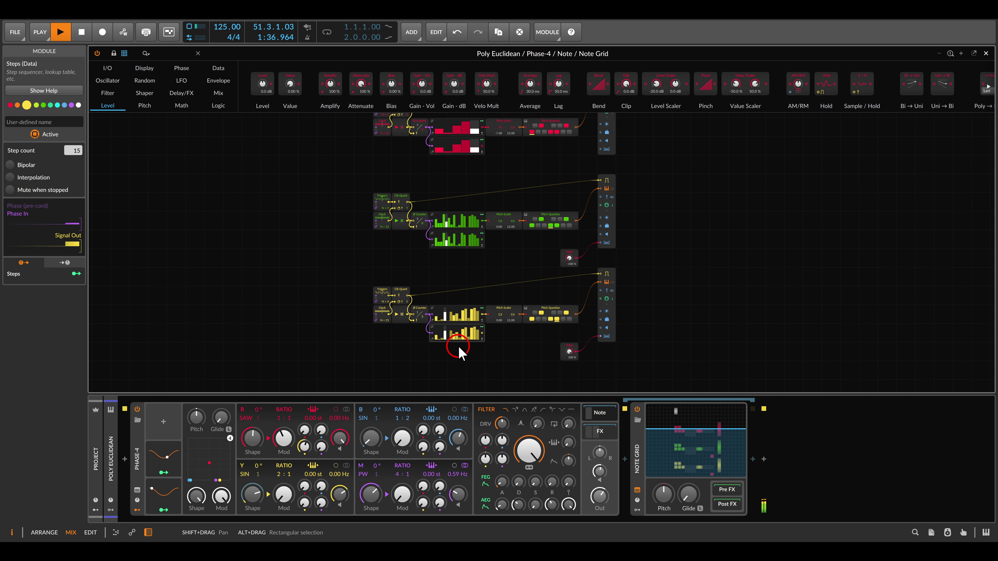
Step: Stop playback, set the red chain's duplicated Steps module to 7 steps and randomize its values
scroll(430, 207, "up", 1)
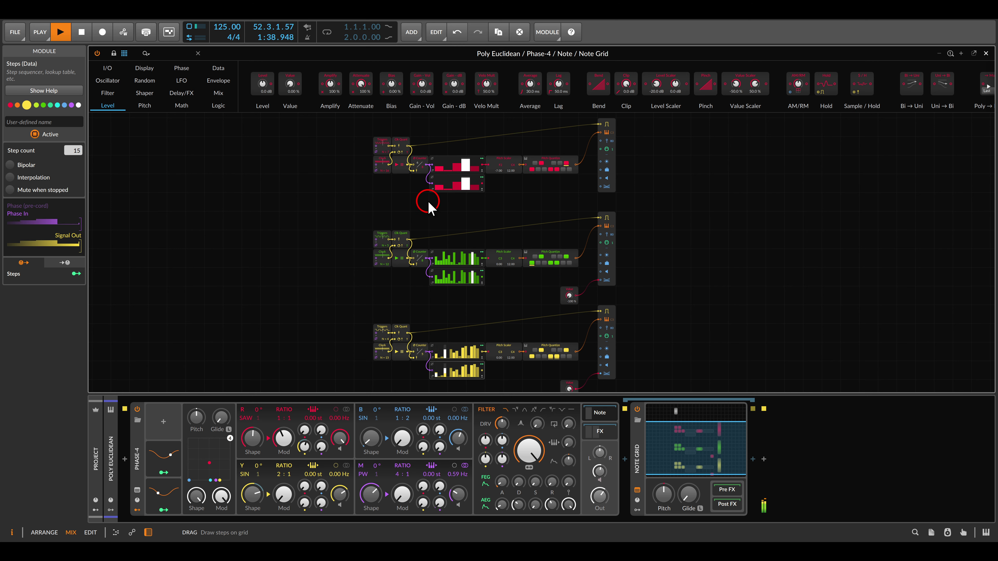
scroll(430, 207, "up", 3)
scroll(401, 187, "up", 2)
scroll(401, 188, "left", 2)
left_click(411, 217)
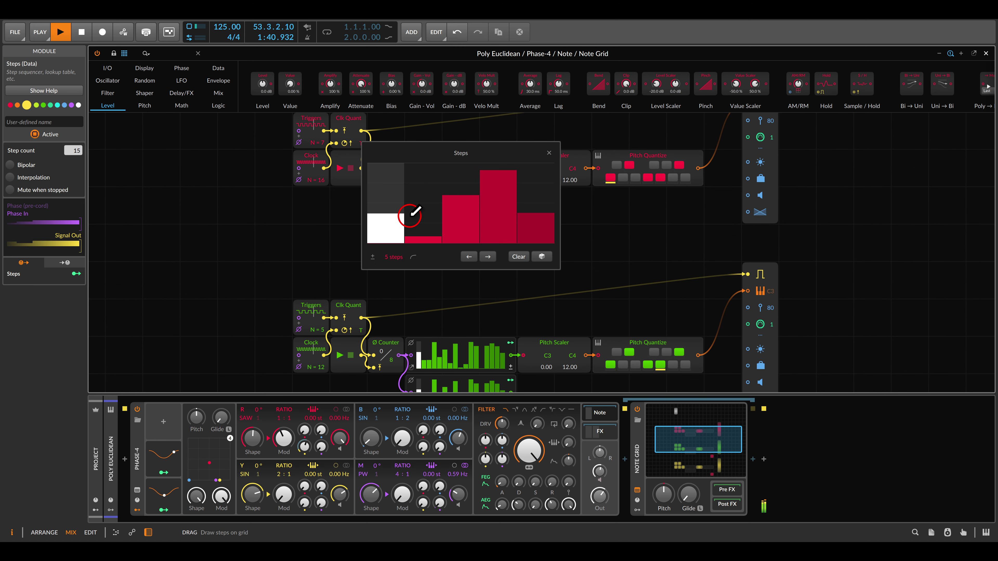
left_click(574, 234)
key("space")
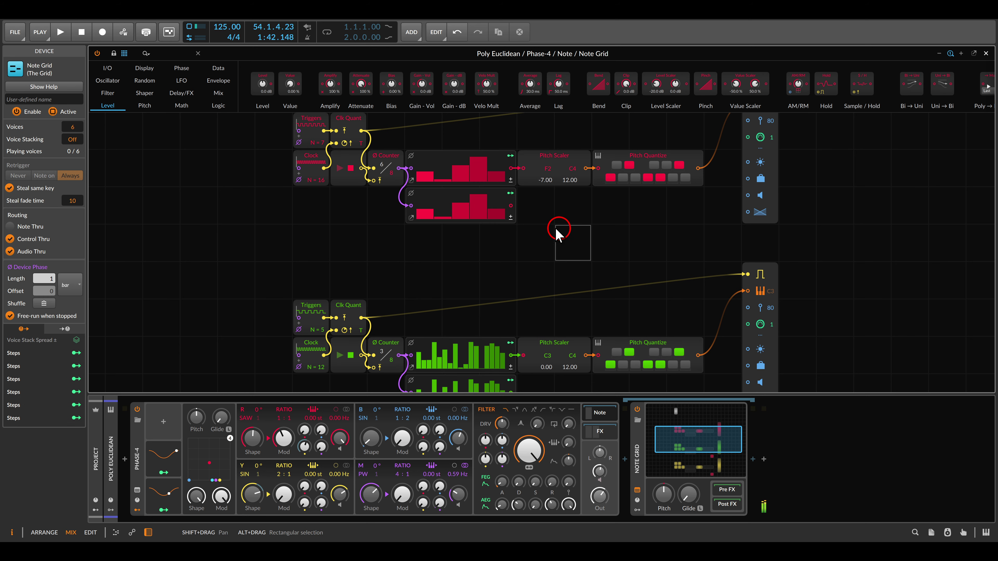
left_click(415, 217)
left_click_drag(391, 258, 385, 259)
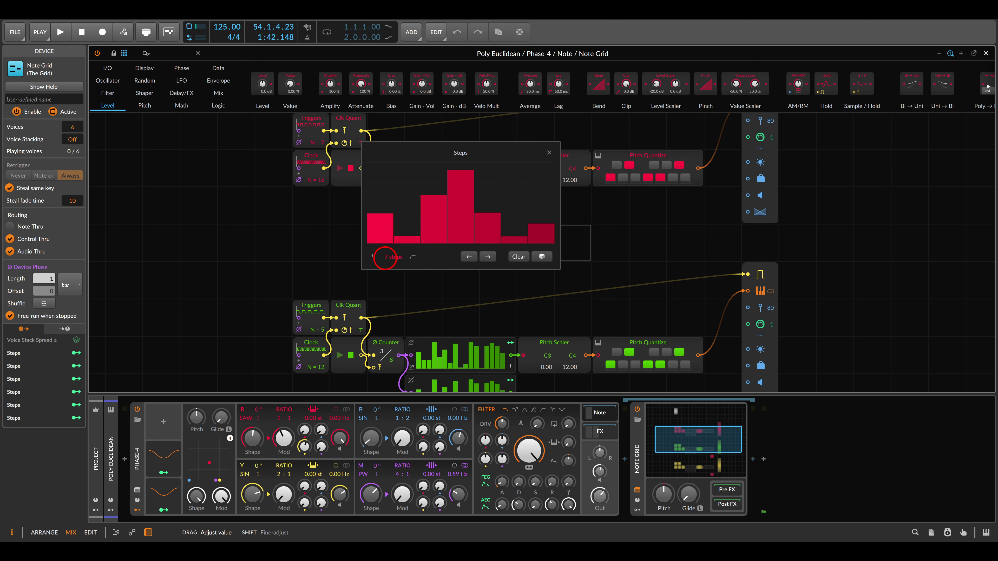
left_click(542, 257)
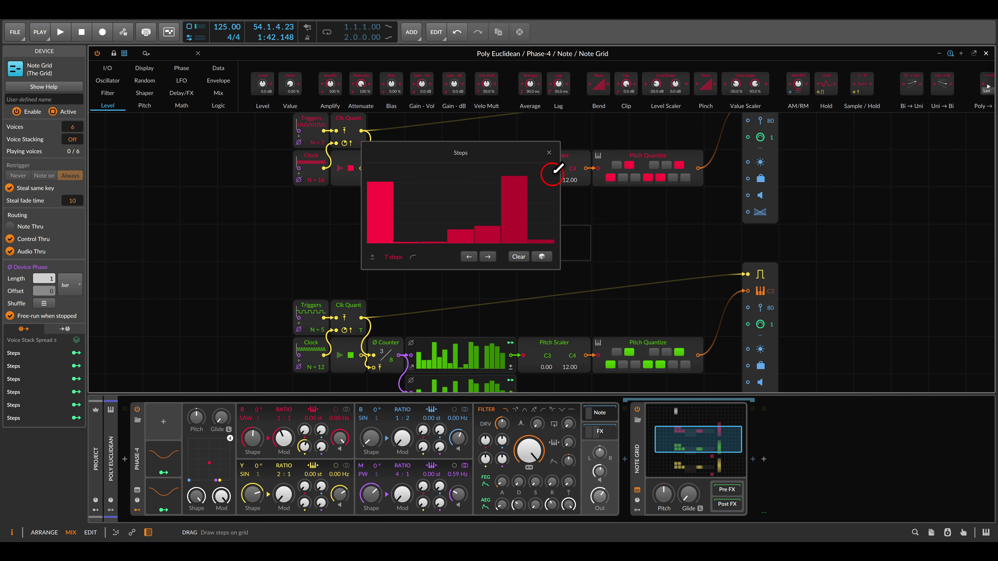
left_click(549, 153)
Step: Set the green chain's duplicated Steps module to 10 steps, randomize its values and close the step editor
scroll(549, 165, "down", 5)
left_click(409, 222)
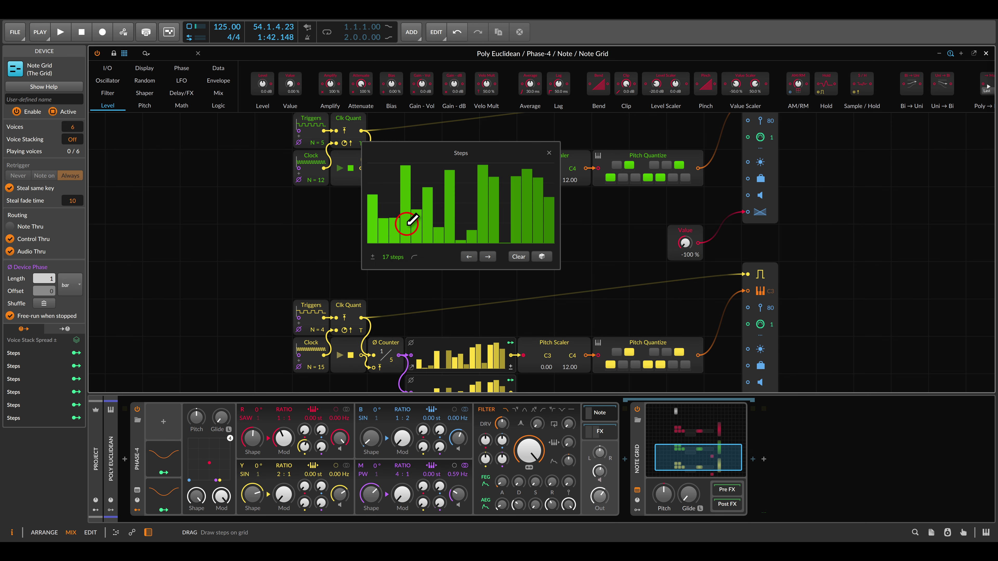
left_click_drag(385, 264, 423, 257)
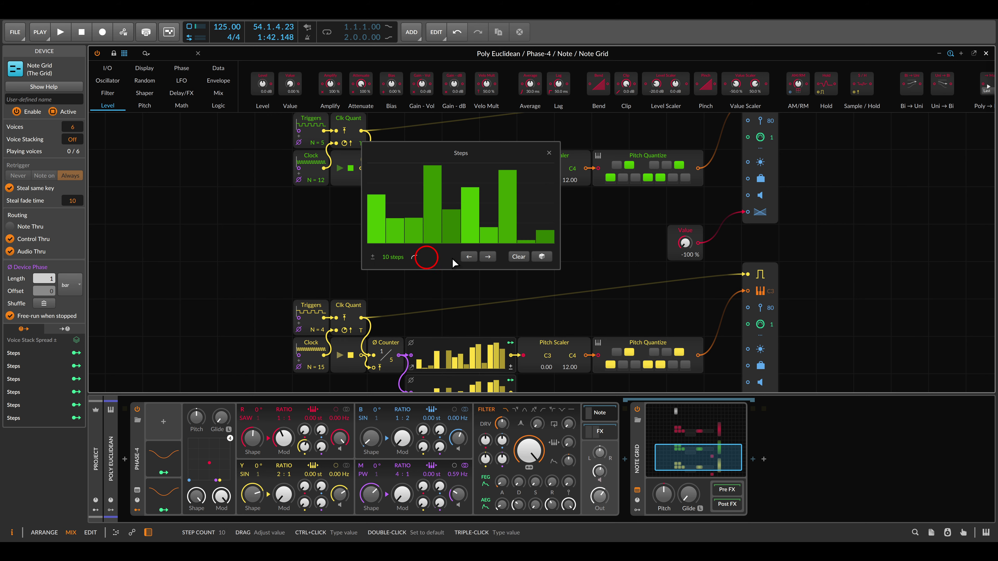
left_click(542, 256)
left_click(549, 153)
Step: Set the yellow chain's duplicated Steps module to 12 steps, randomize its values and close the step editor
scroll(487, 260, "down", 4)
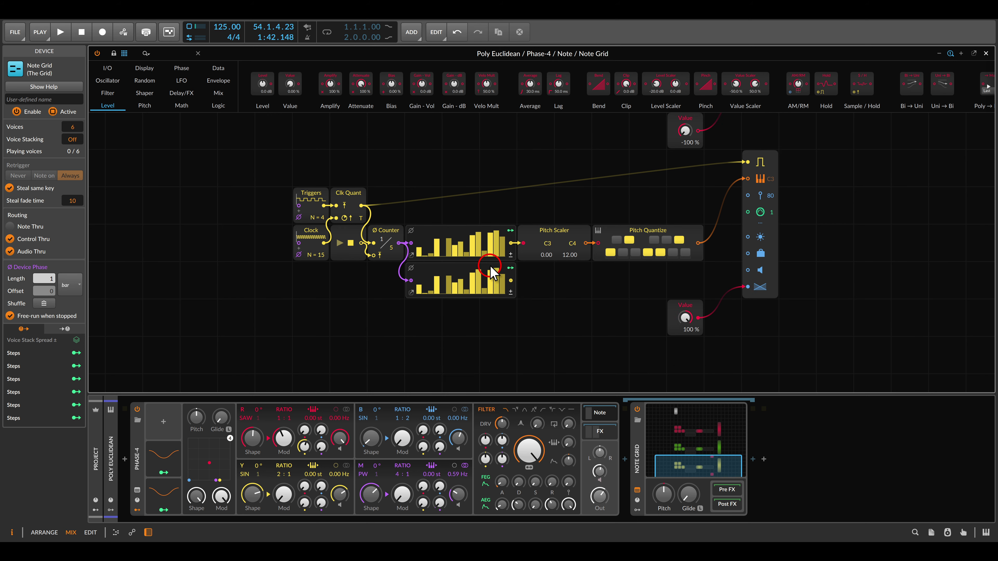
left_click(412, 252)
left_click_drag(387, 305, 504, 295)
left_click(541, 294)
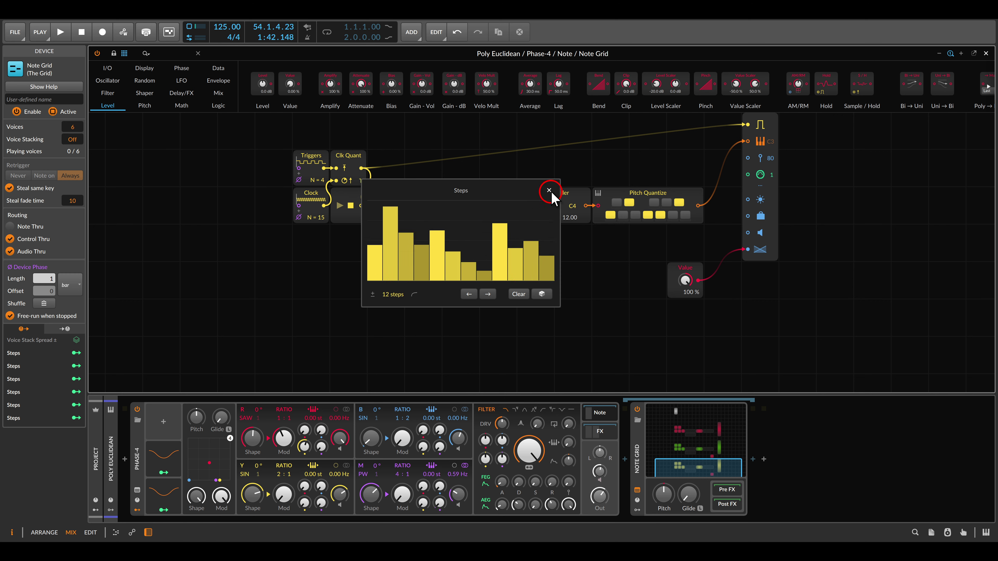
left_click(549, 190)
Step: Connect each chain's second Steps module to the timbre input of its own Note Out
scroll(541, 197, "down", 3)
mouse_move(534, 206)
left_mouse_down()
mouse_move(471, 279)
mouse_move(460, 325)
left_mouse_up()
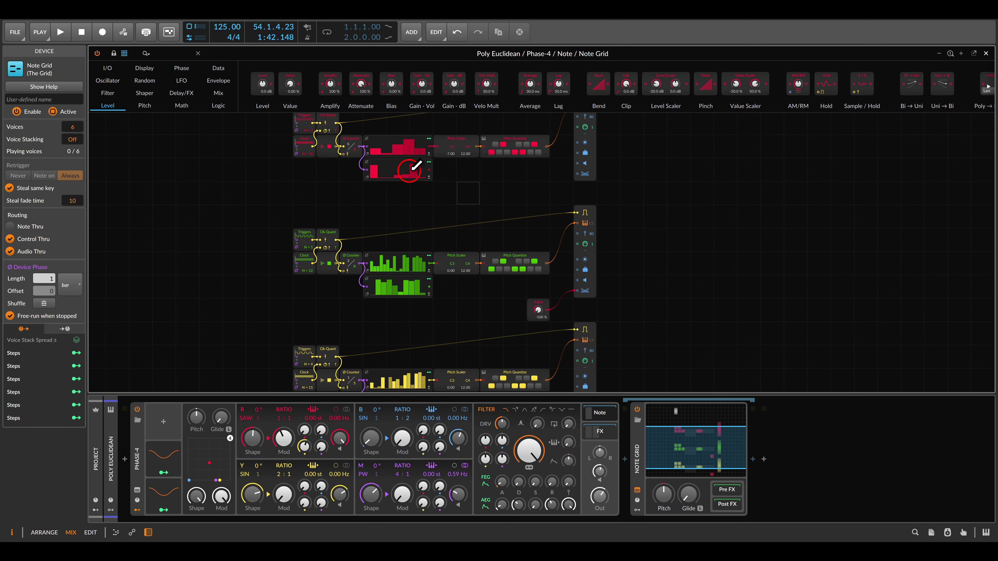
left_click_drag(429, 170, 585, 151)
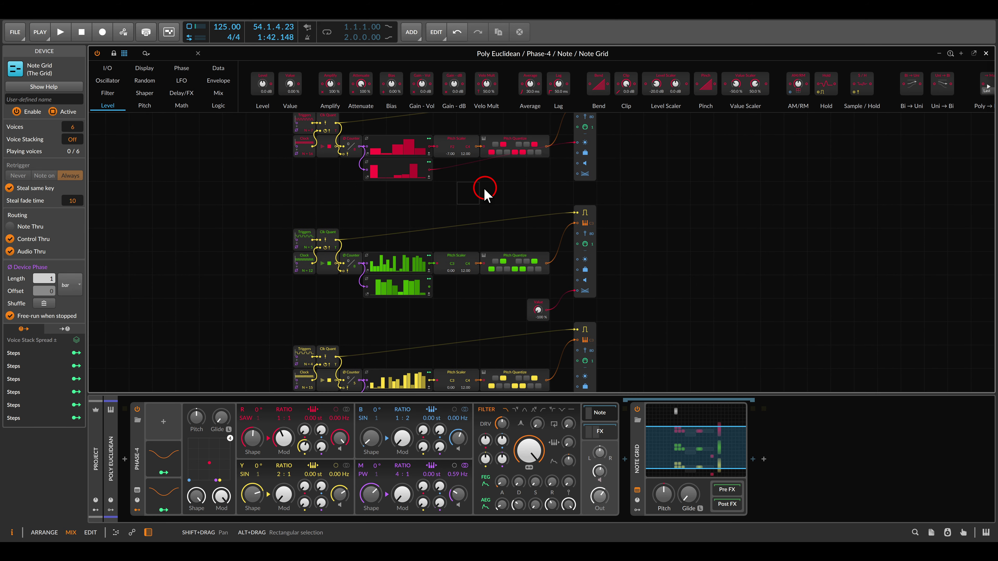
scroll(483, 190, "down", 2)
left_click_drag(429, 241, 577, 212)
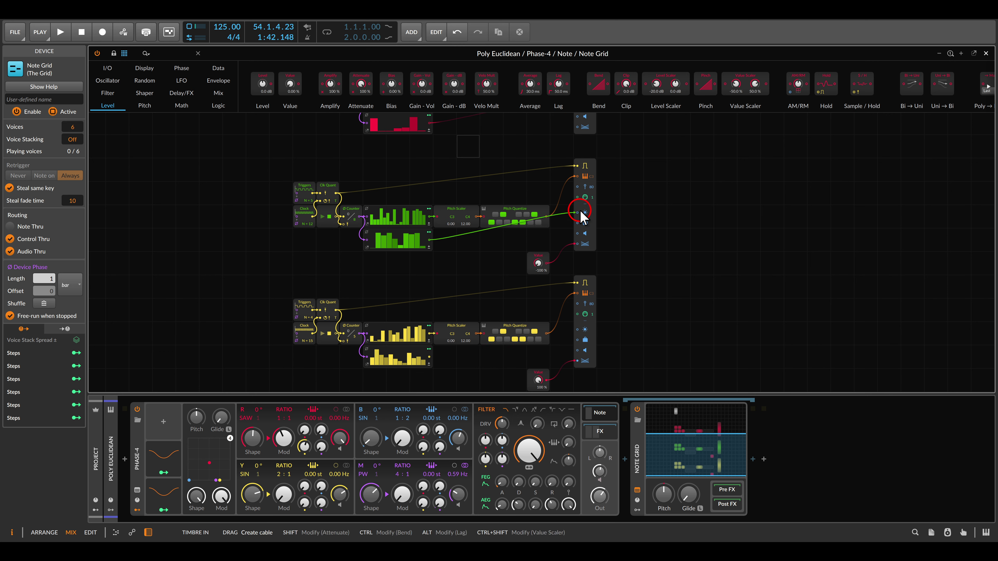
scroll(434, 252, "down", 3)
left_click_drag(439, 288, 577, 259)
left_click(537, 304)
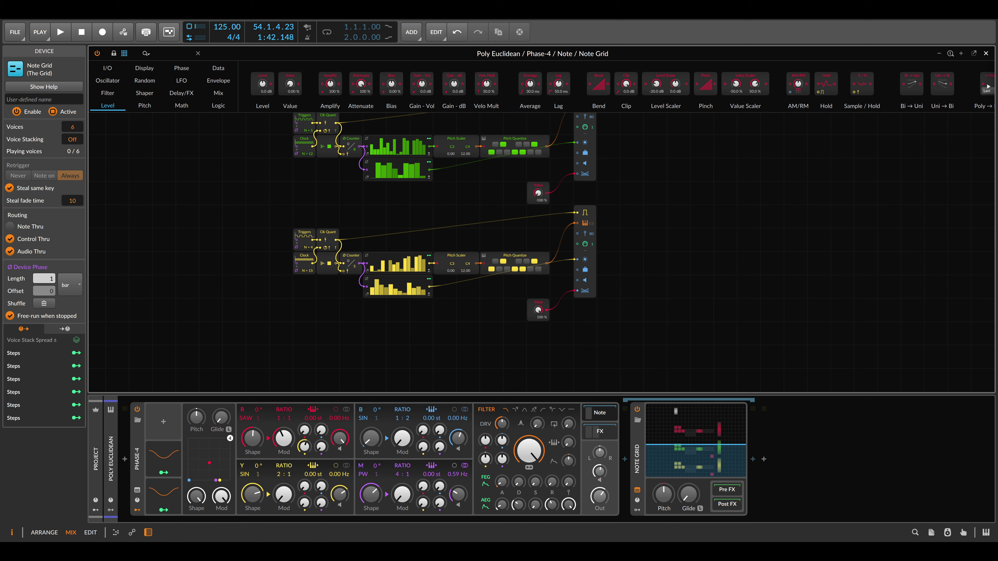
Step: Add an Expressions modulator to the Phase-4 synth
left_click(163, 422)
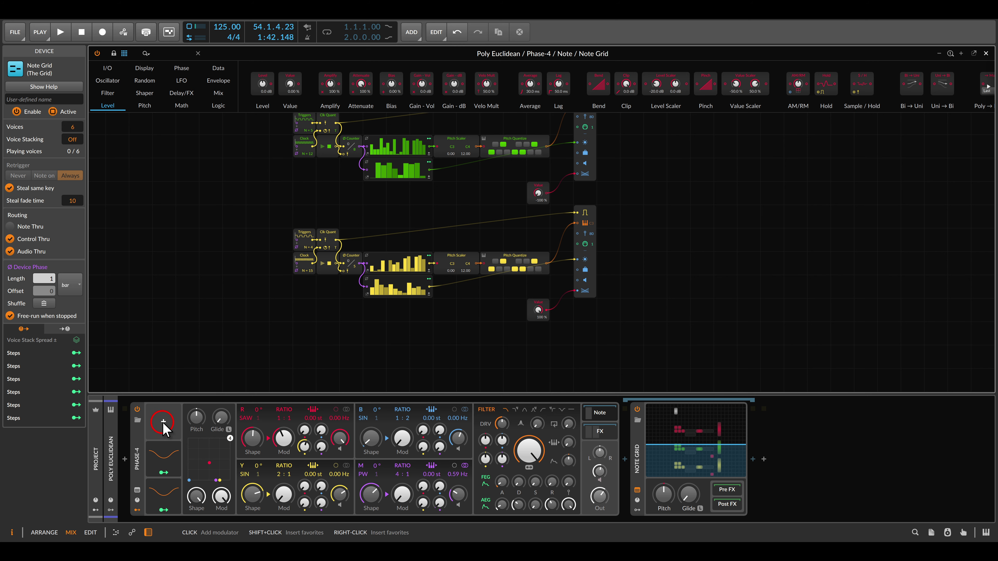
double_click(293, 131)
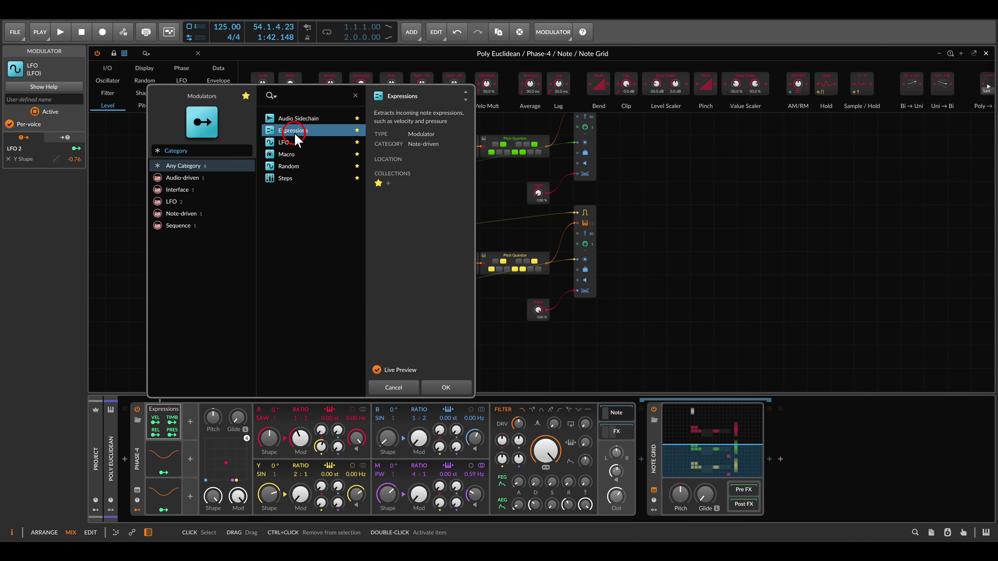
left_click(240, 285)
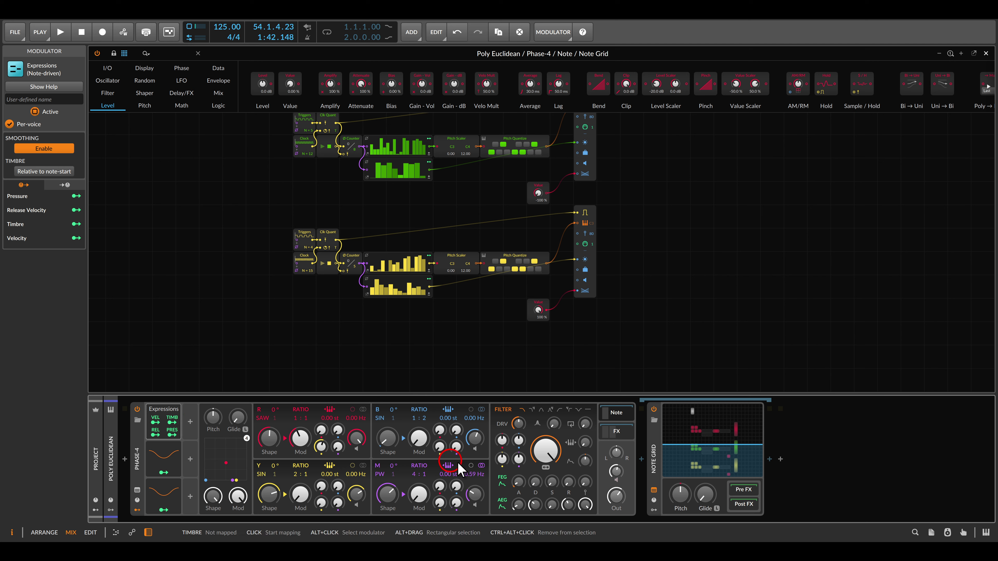
Step: Start playback and lower the Phase-4 filter frequency to about 207 Hz
left_click(499, 374)
key("space")
left_click_drag(546, 449, 548, 454)
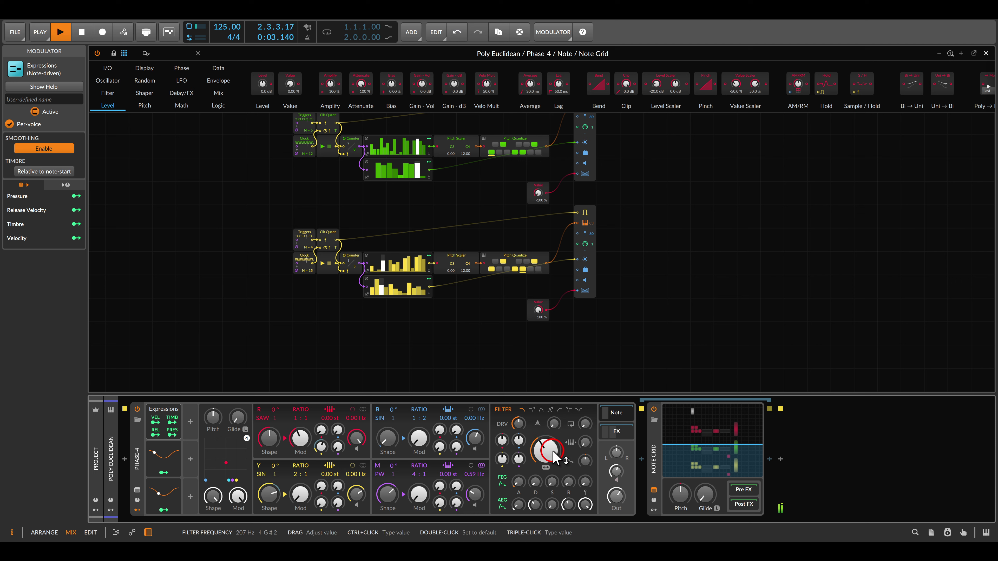
Step: Map the Timbre expression to the Phase-4 filter frequency with a modulation amount of 68.65 st and finish mapping
left_click(172, 422)
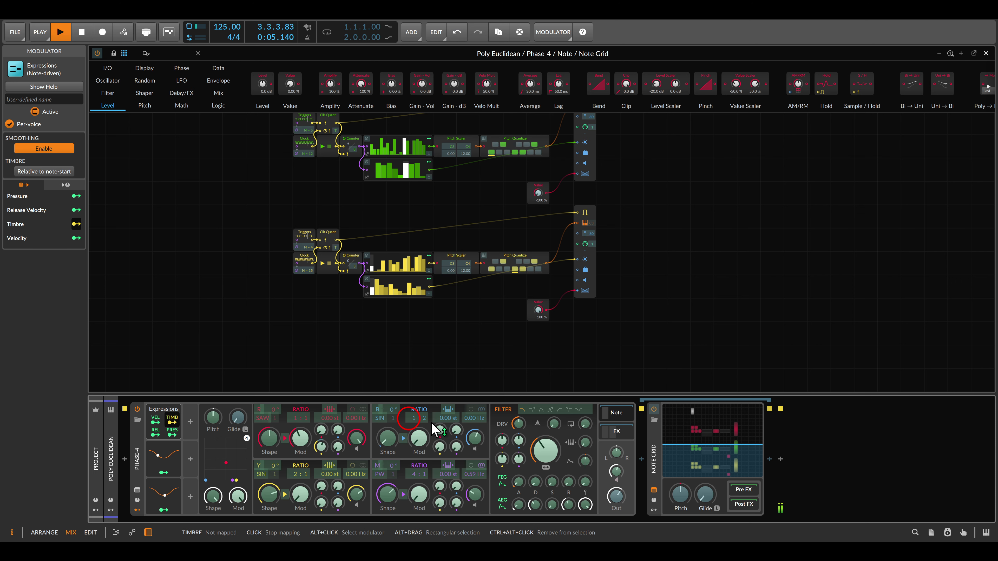
left_click_drag(546, 458, 539, 451)
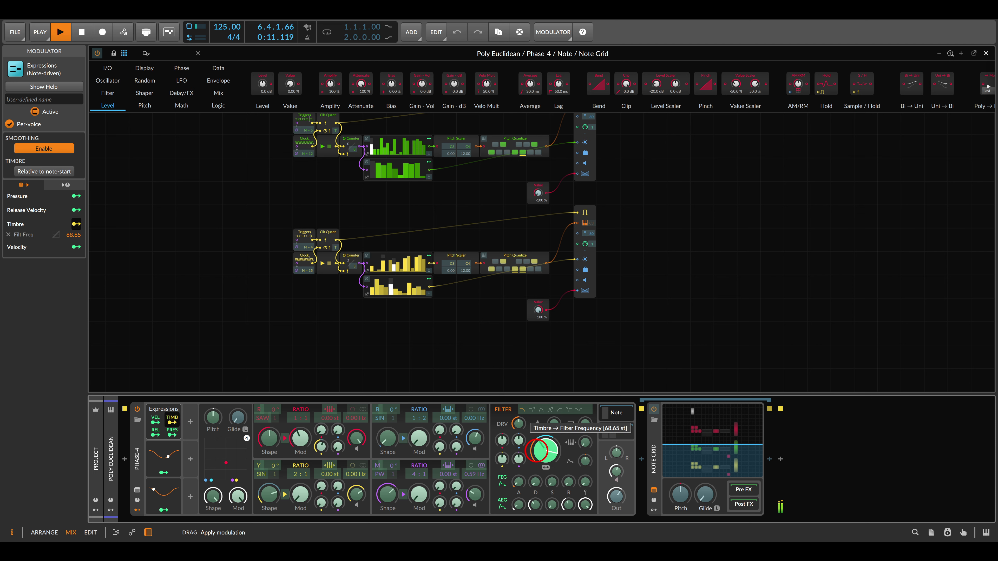
left_click(358, 349)
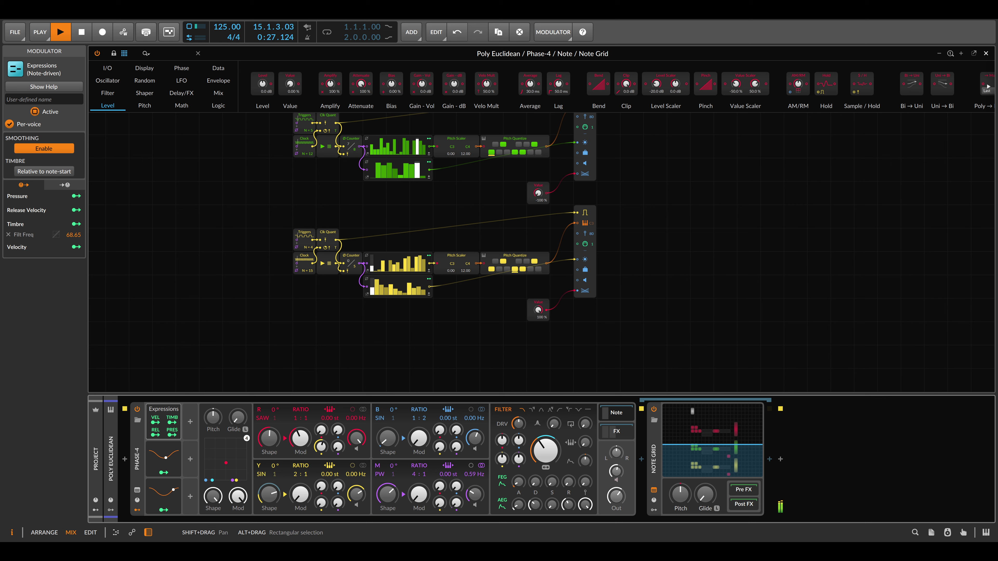
Step: Close the Poly Euclidean Note Grid editor and unmute the Kick track
scroll(577, 255, "up", 2)
scroll(578, 258, "up", 3)
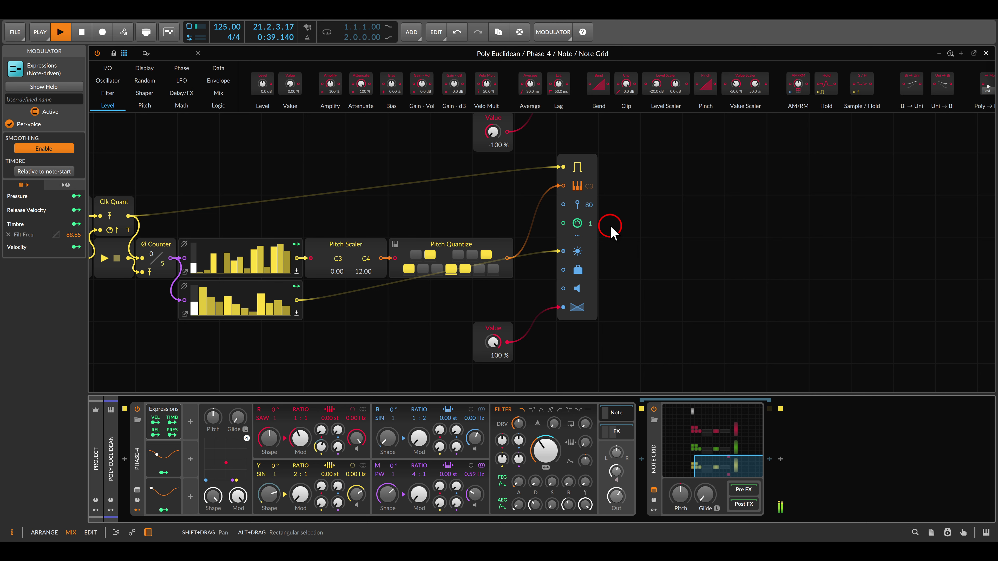
key("Escape")
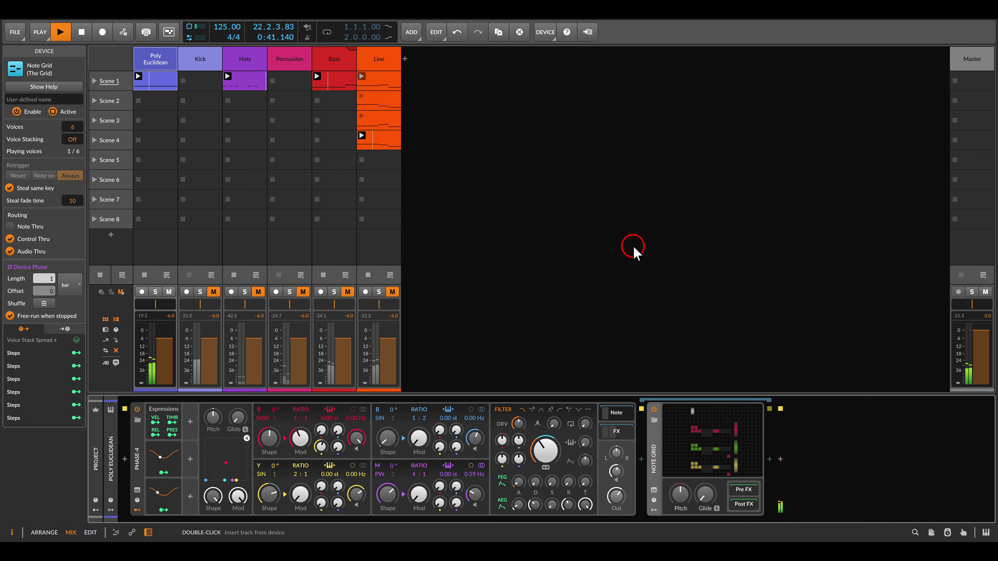
left_click(195, 61)
left_click(213, 292)
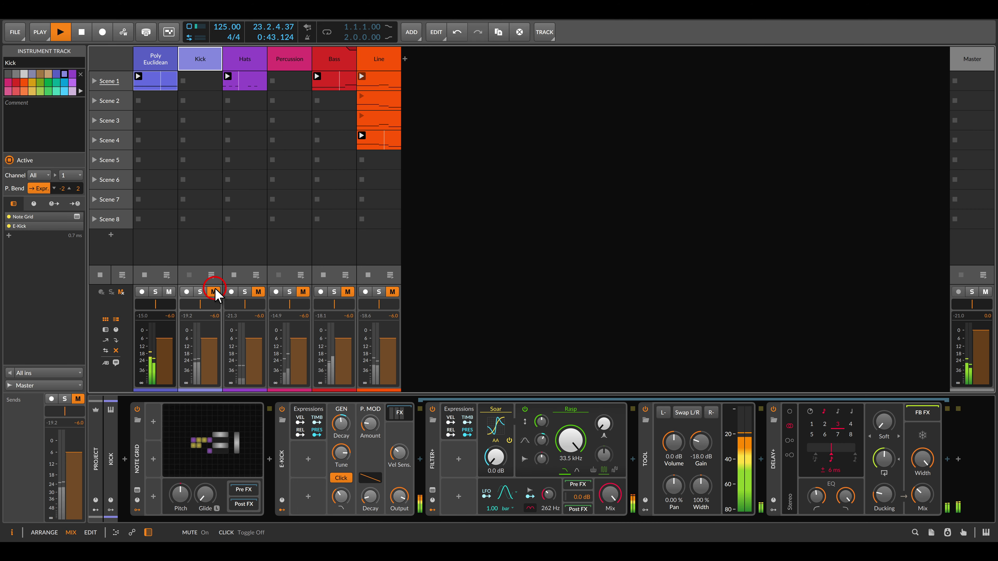
Step: Examine the Kick track's Note Grid patch with its Velocity and Decay\Distortion step sequences, and close it
left_click(184, 412)
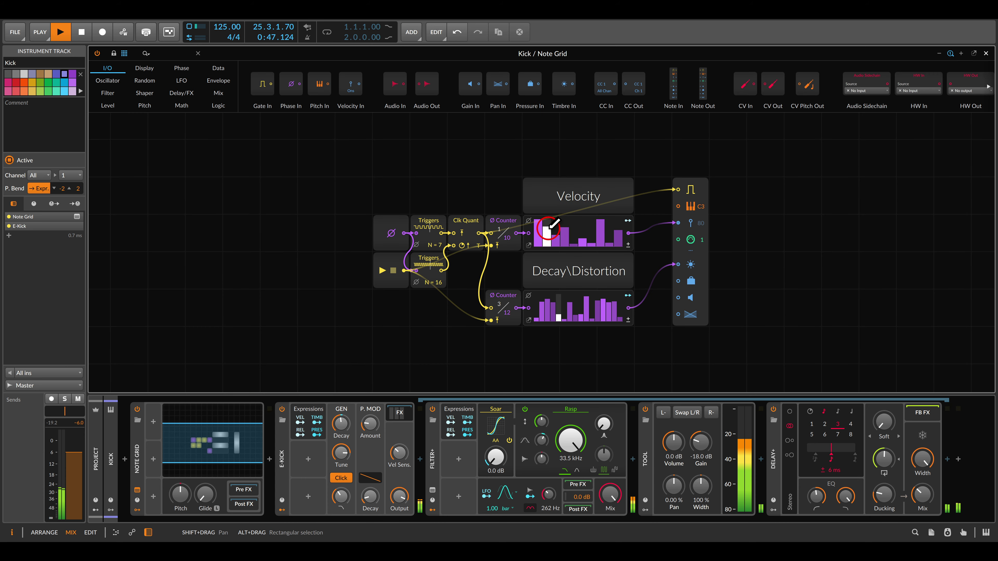
left_click_drag(493, 157, 660, 352)
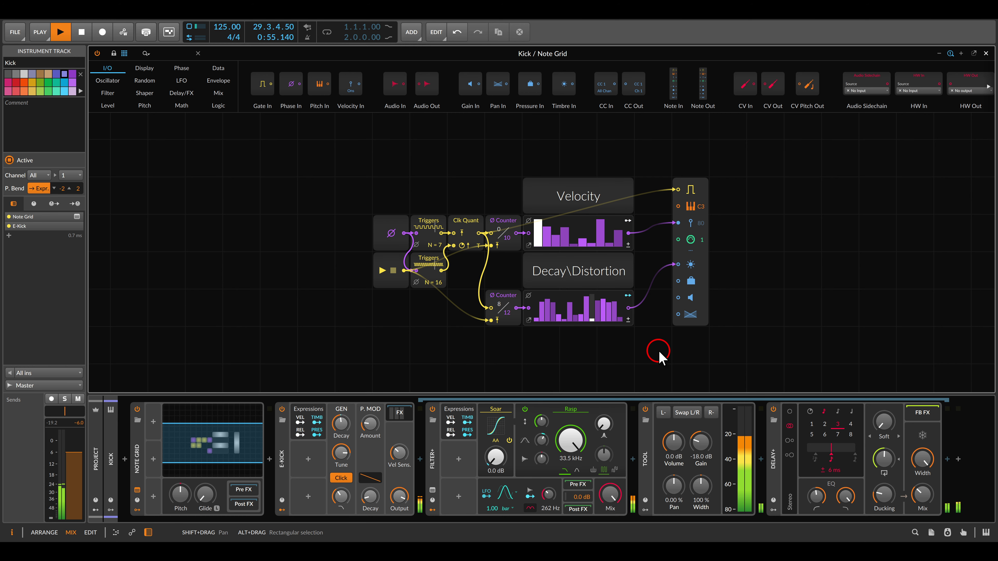
key("Escape")
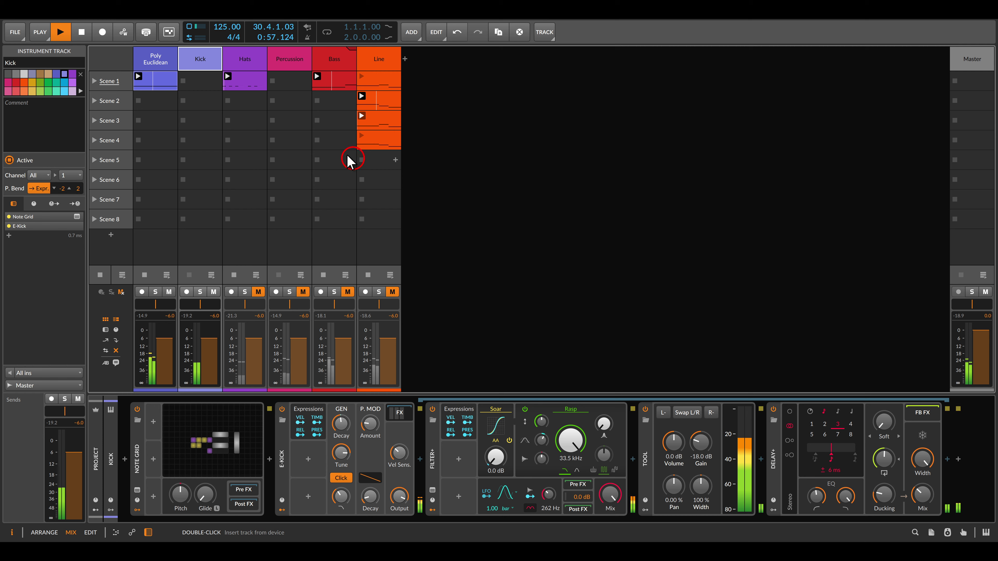
Step: Unmute the Hats and Percussion tracks
left_click(252, 66)
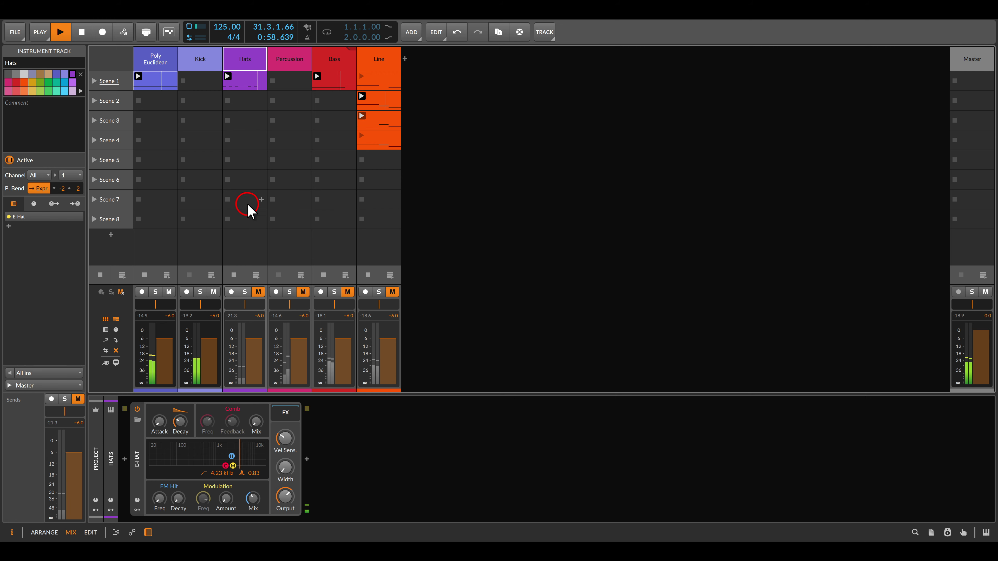
left_click(258, 292)
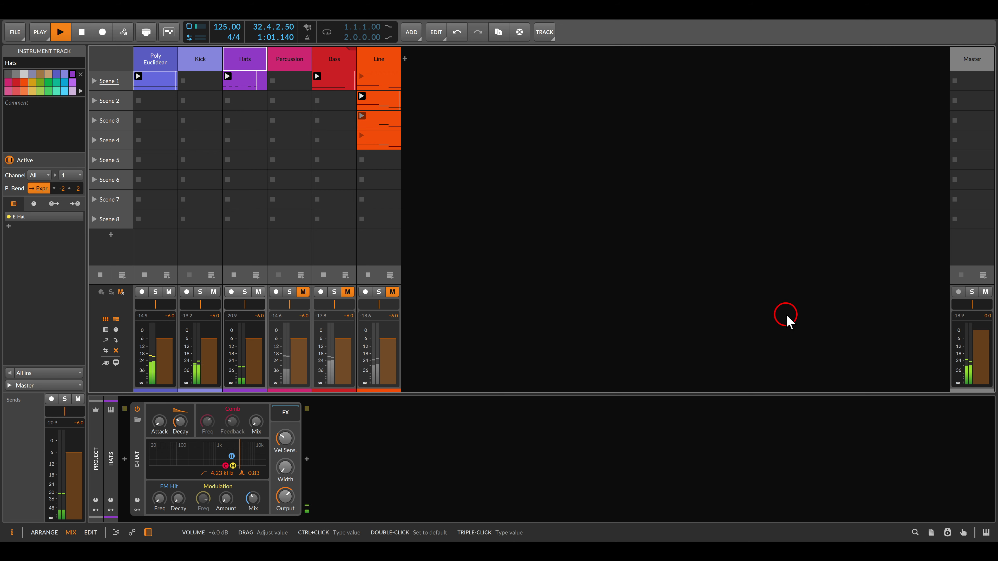
left_click(291, 61)
Step: Examine the Percussion track's Note Grid patch with its Velocity and Decay step sequences, and close it
left_click(210, 415)
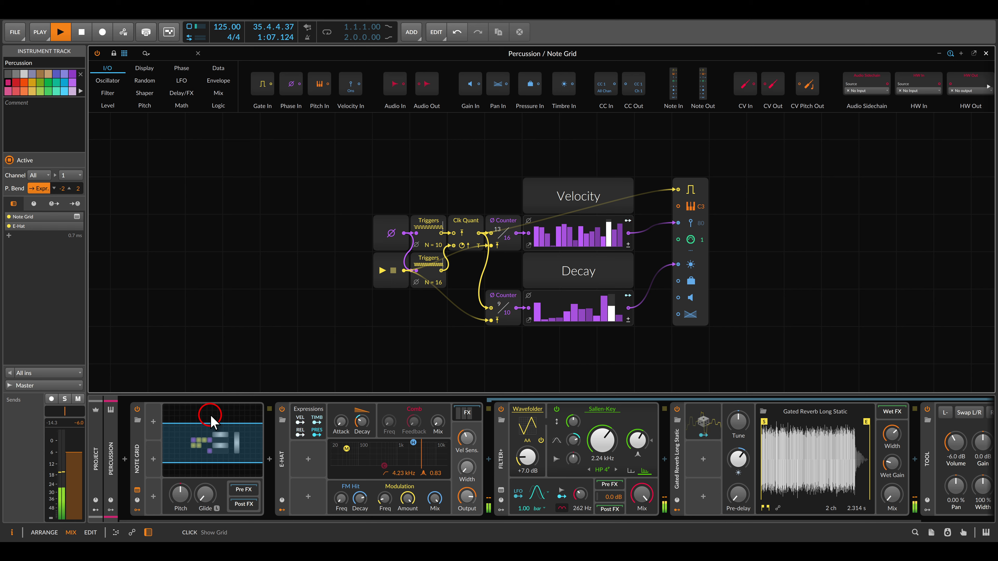
left_click_drag(263, 290, 297, 325)
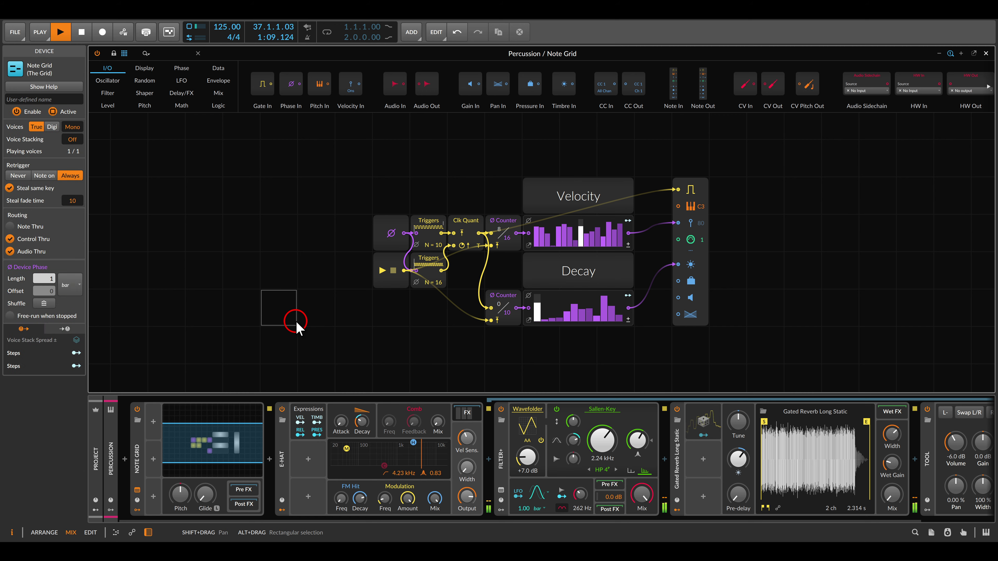
key("Escape")
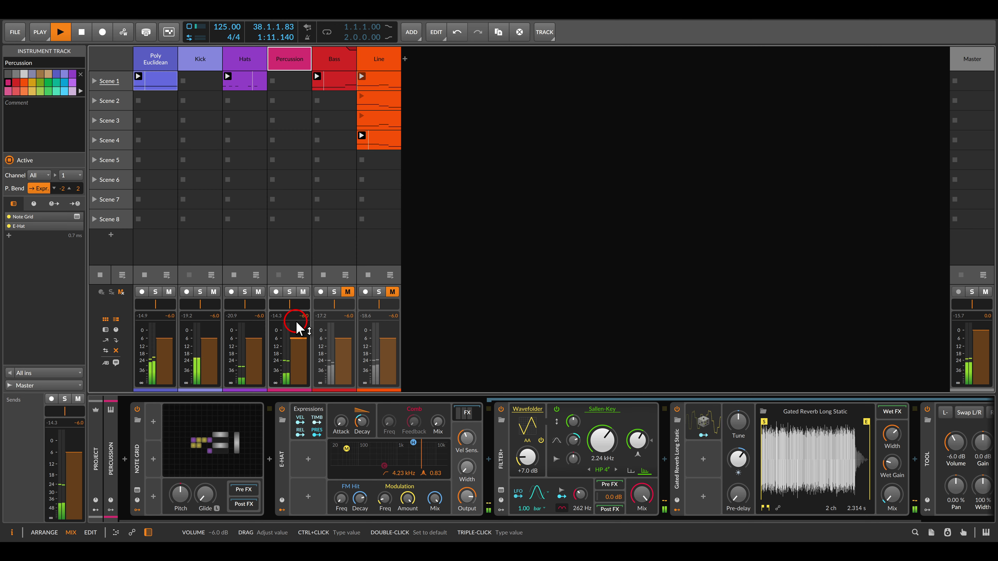
Step: Unmute the Bass and Line tracks so they join the mix
left_click(348, 139)
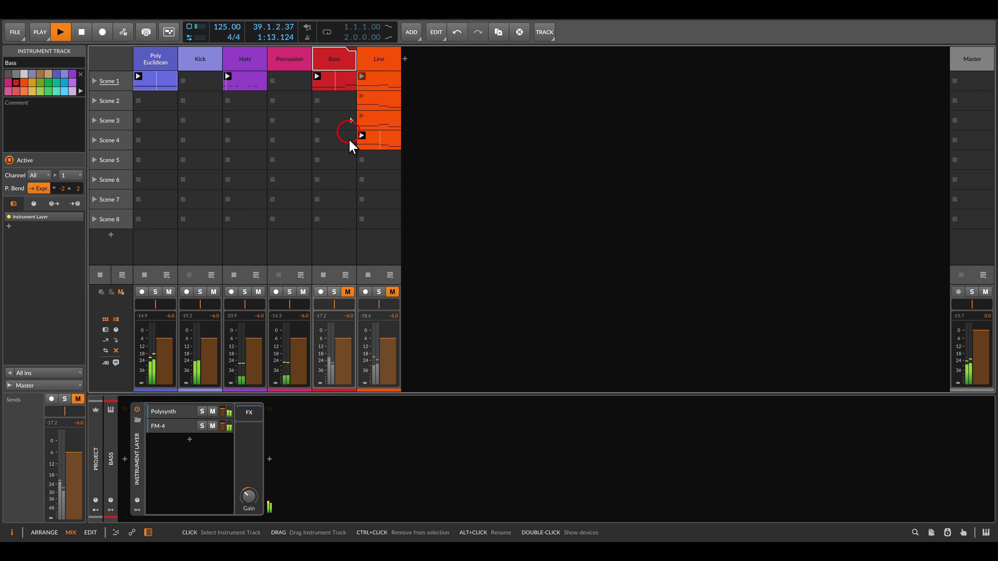
left_click(347, 292)
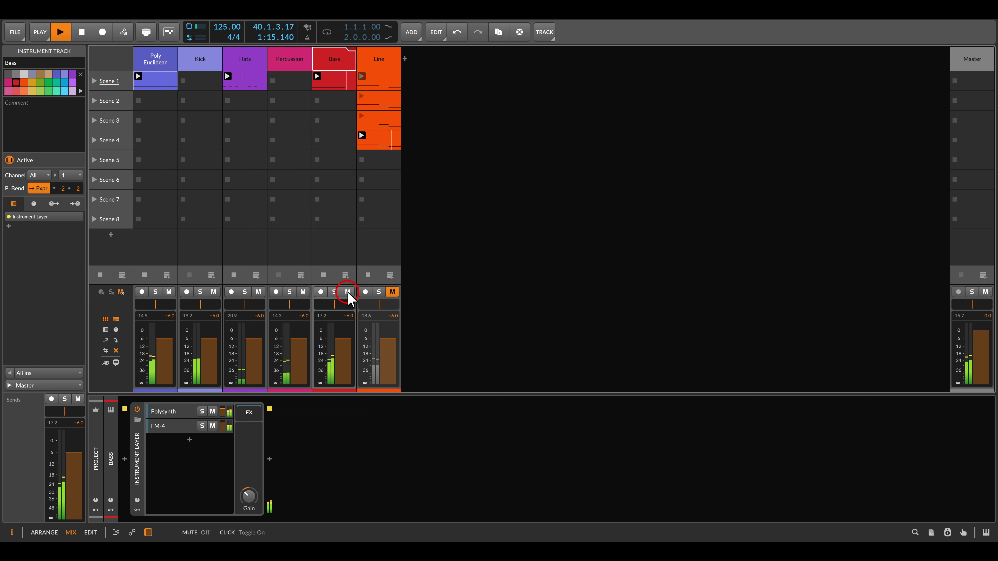
left_click(381, 61)
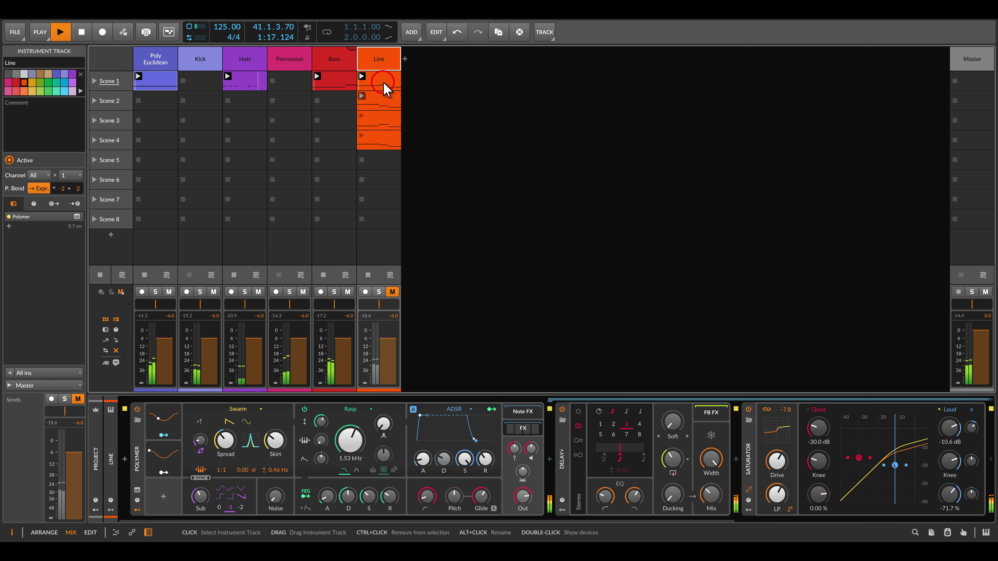
left_click(393, 292)
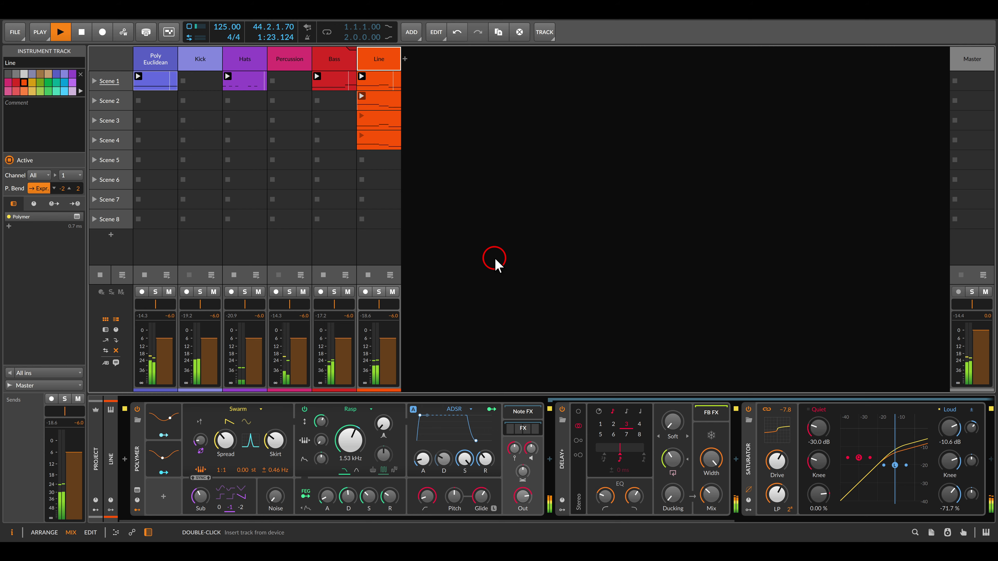
Step: Mute and unmute the Poly Euclidean track to compare the full mix with and without it
left_click(155, 58)
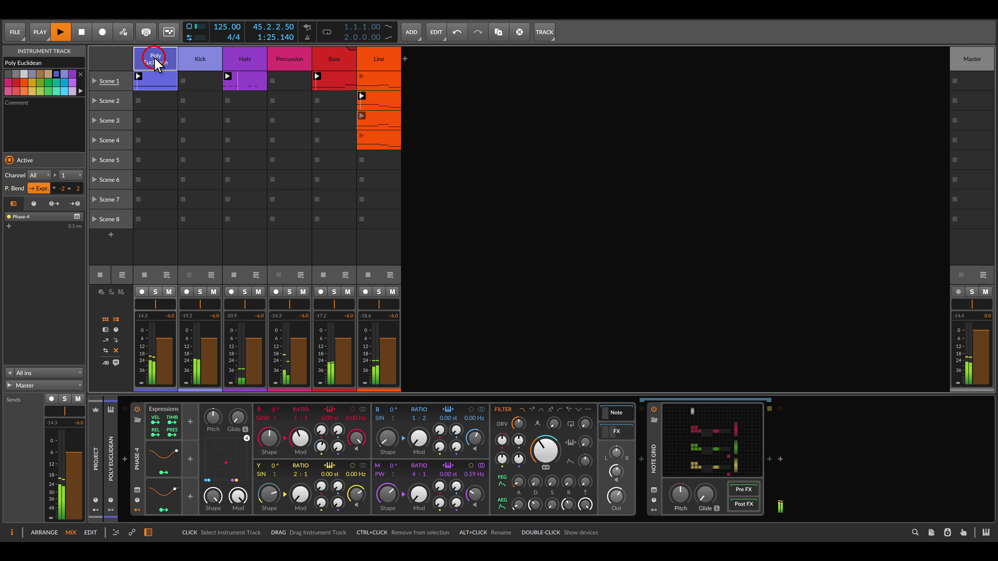
left_click(151, 281)
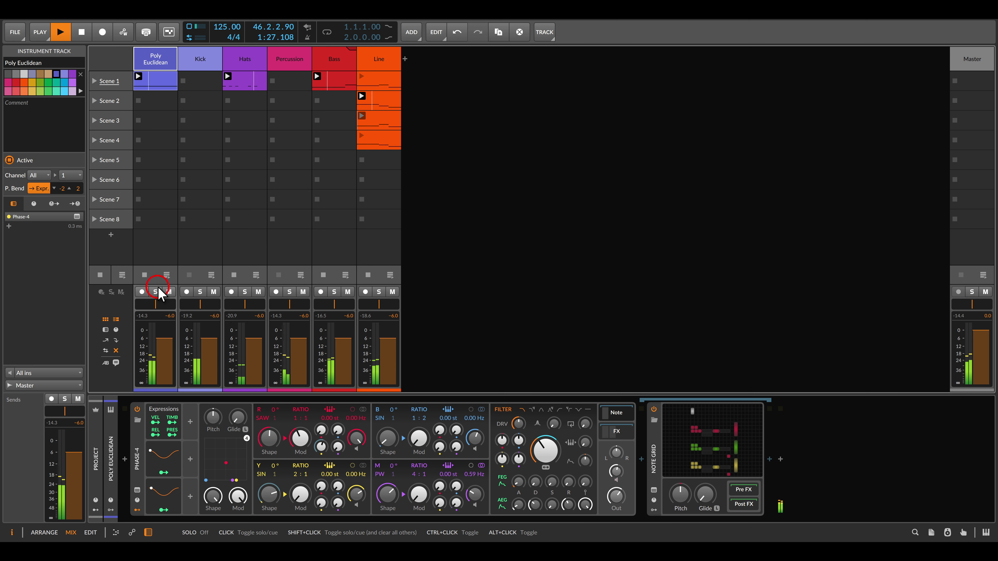
left_click(170, 293)
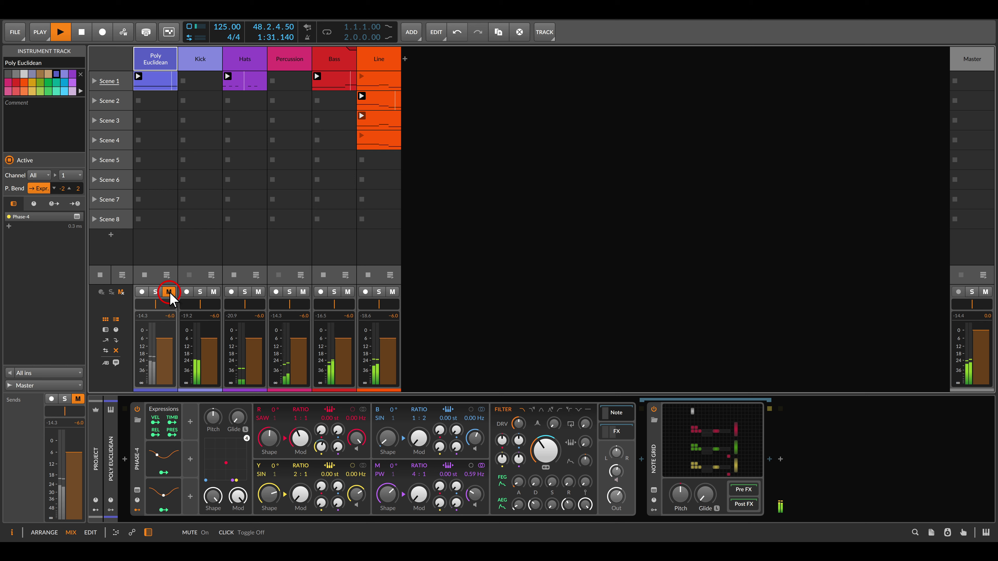
left_click(169, 293)
left_click(426, 254)
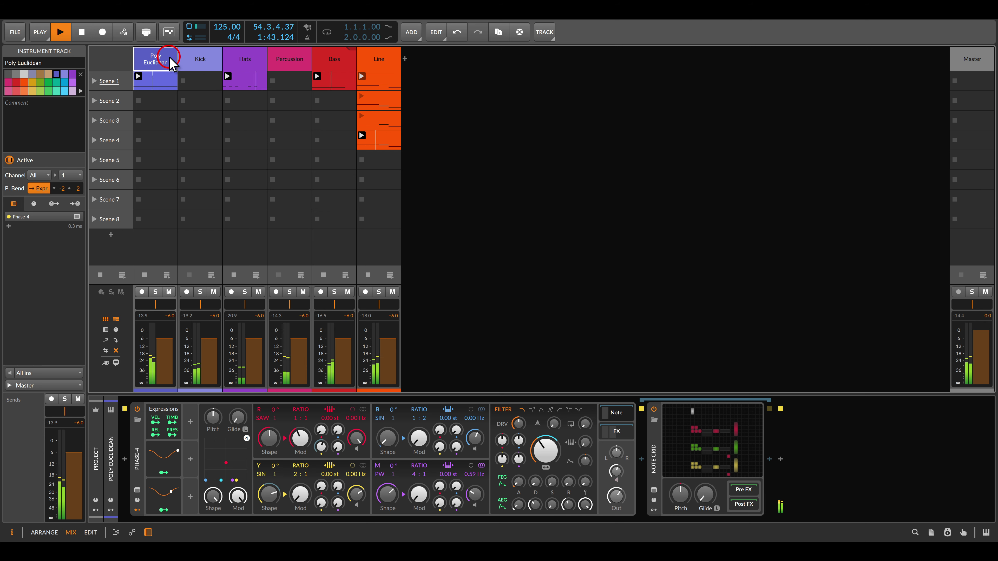
Step: Open the Poly Euclidean track's Note Grid and review the red, green and yellow chains together during playback
left_click(672, 433)
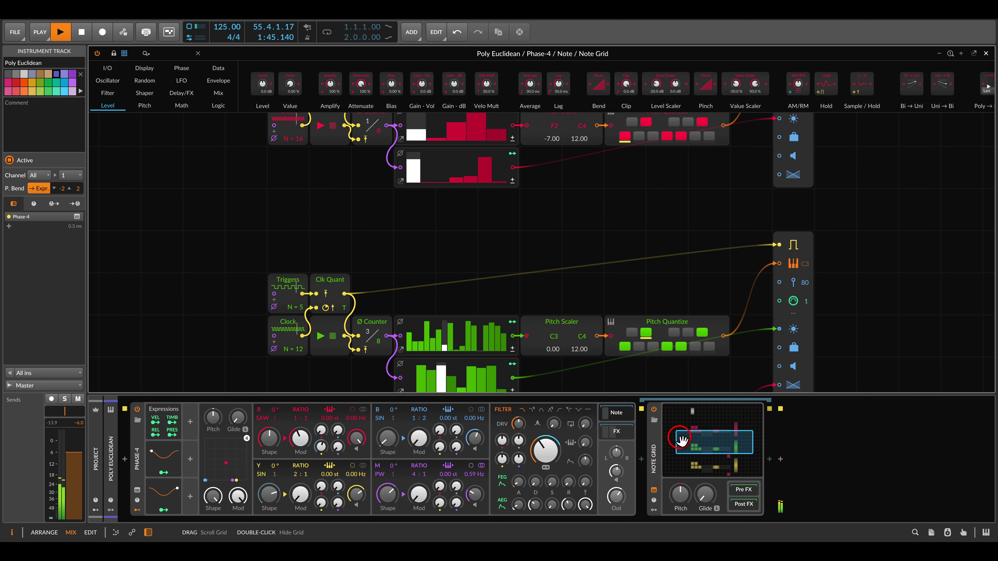
scroll(568, 263, "down", 5)
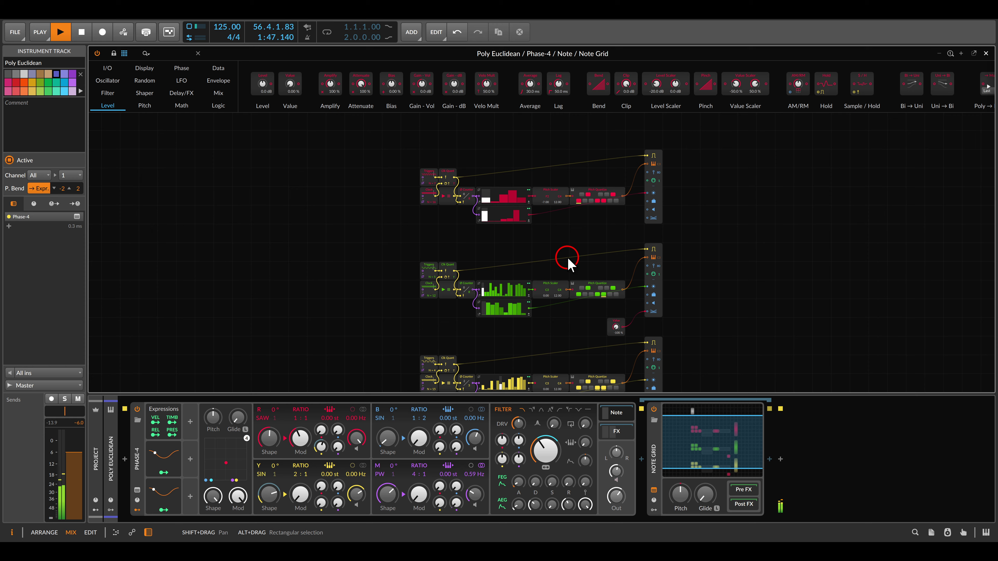
left_click_drag(568, 260, 508, 223)
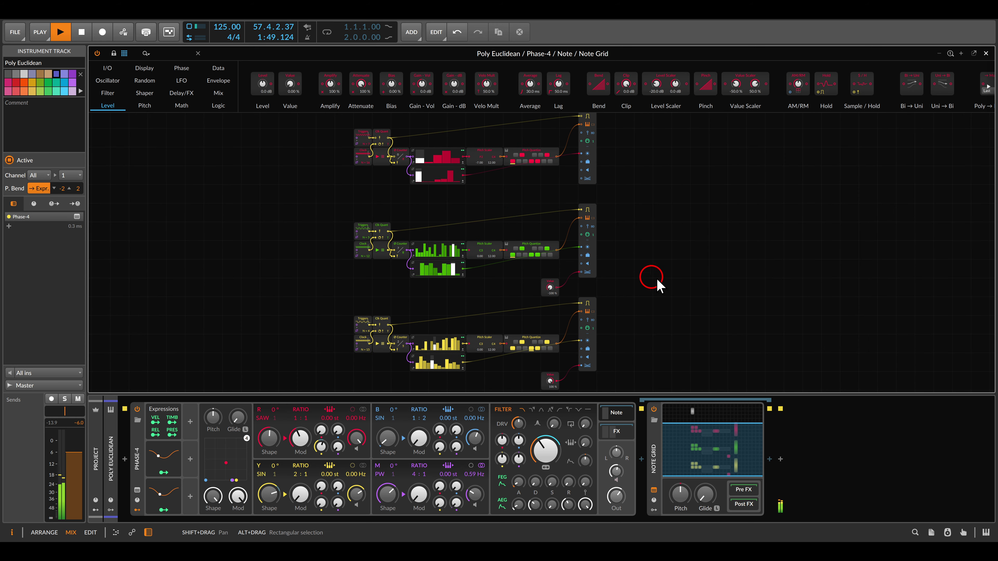